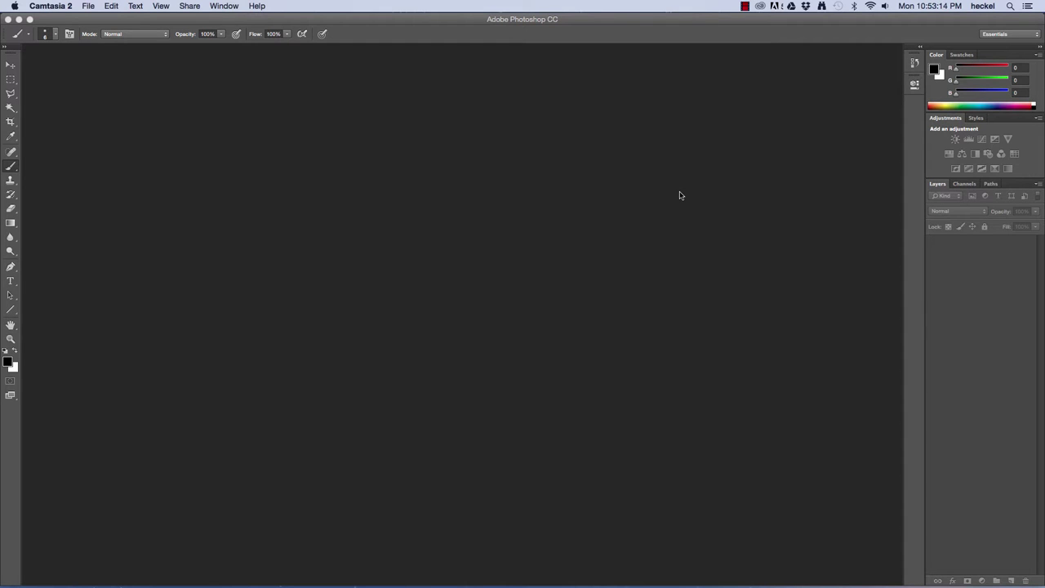
# Step: Start a new document and name it Art Poster
pyautogui.click(633, 193)
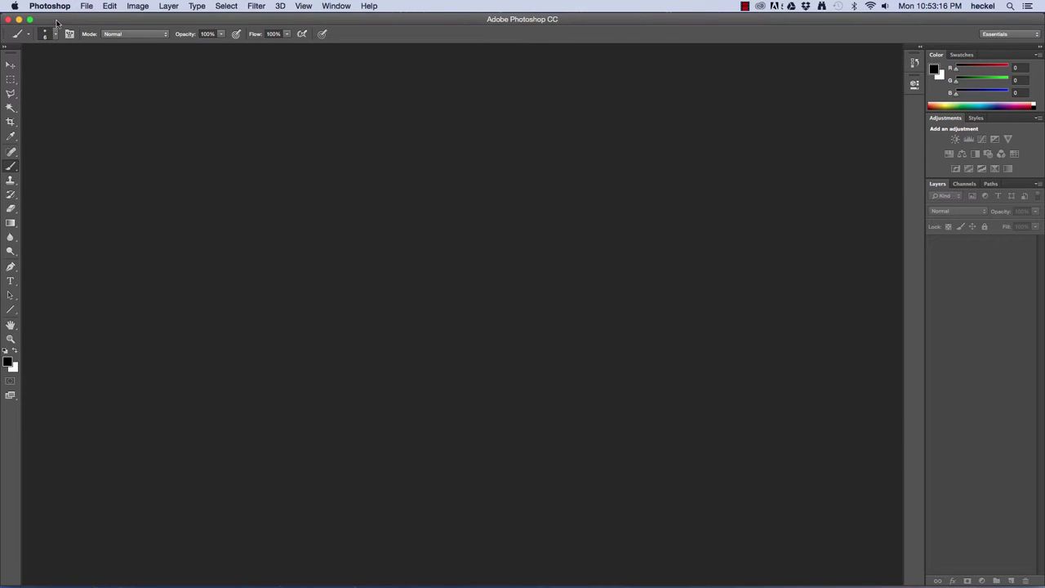
pyautogui.click(87, 6)
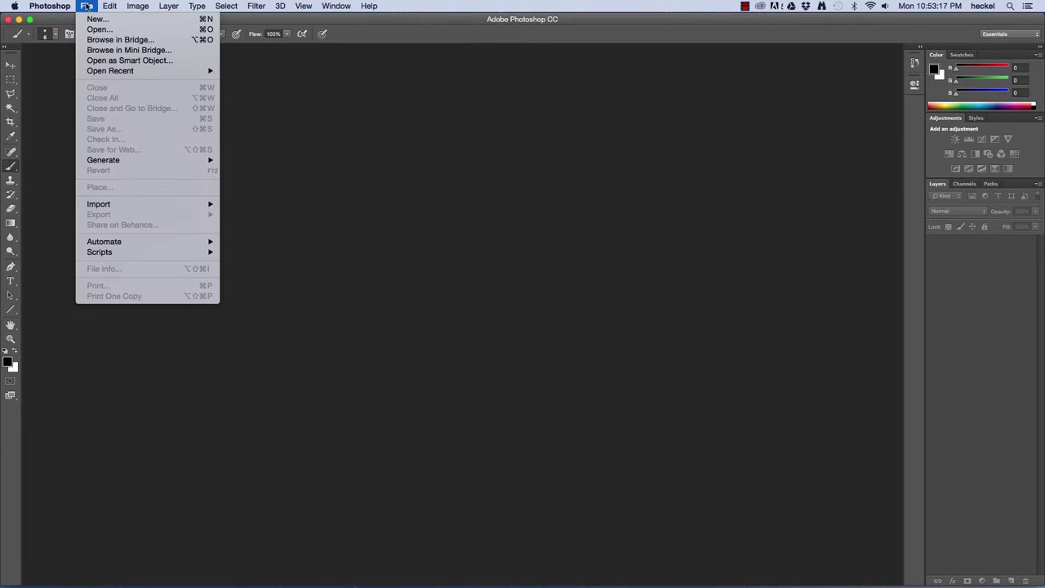
pyautogui.click(145, 22)
pyautogui.moveTo(527, 146); pyautogui.dragTo(520, 142)
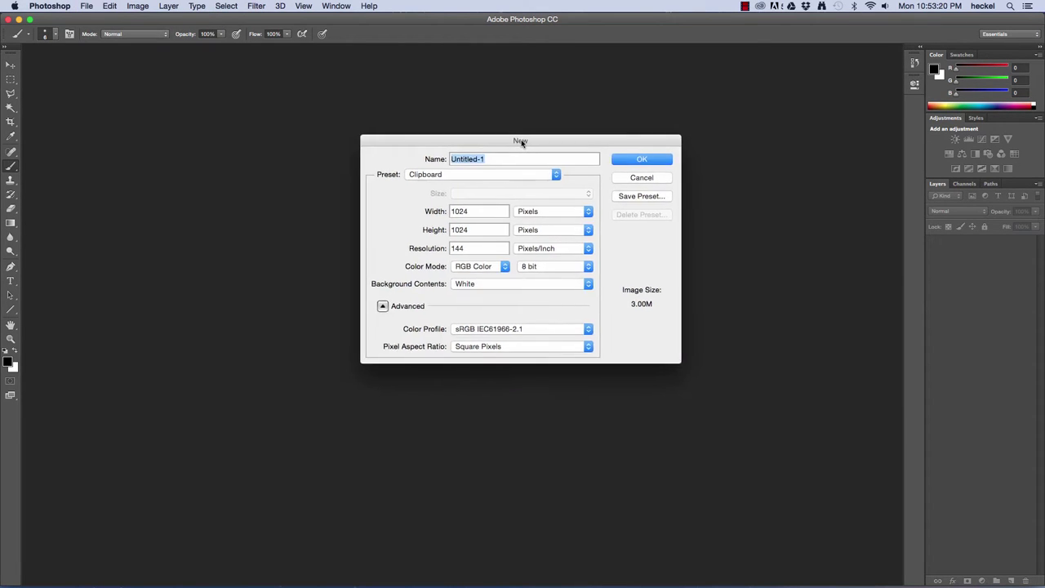
pyautogui.write('Art Poster')
# Step: Switch the new document's units to inches and set its size to 11 wide by 17 high
pyautogui.click(542, 213)
pyautogui.click(551, 222)
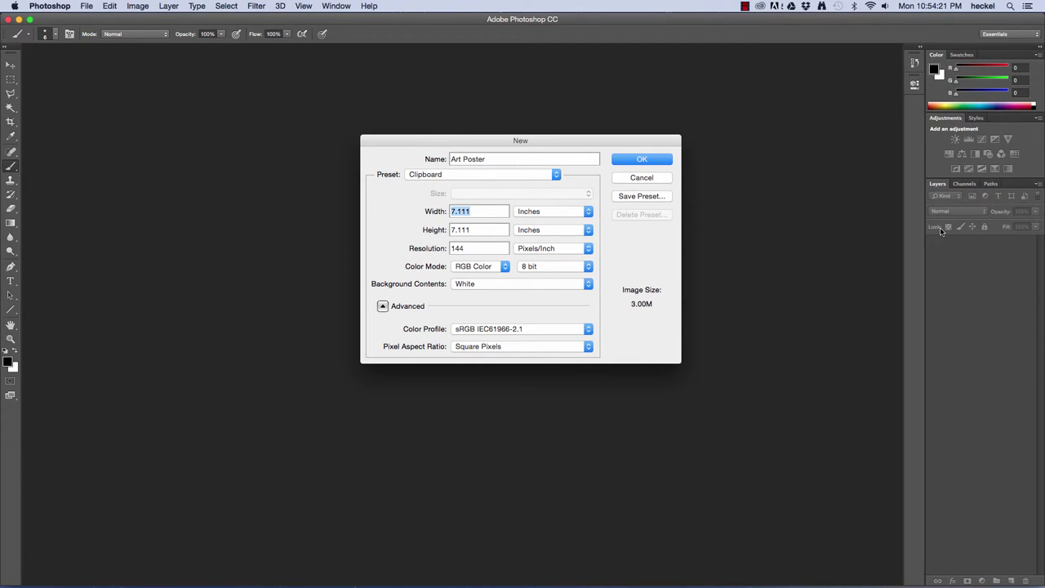
pyautogui.write('11')
pyautogui.press('Tab')
pyautogui.write('17')
pyautogui.press('Tab')
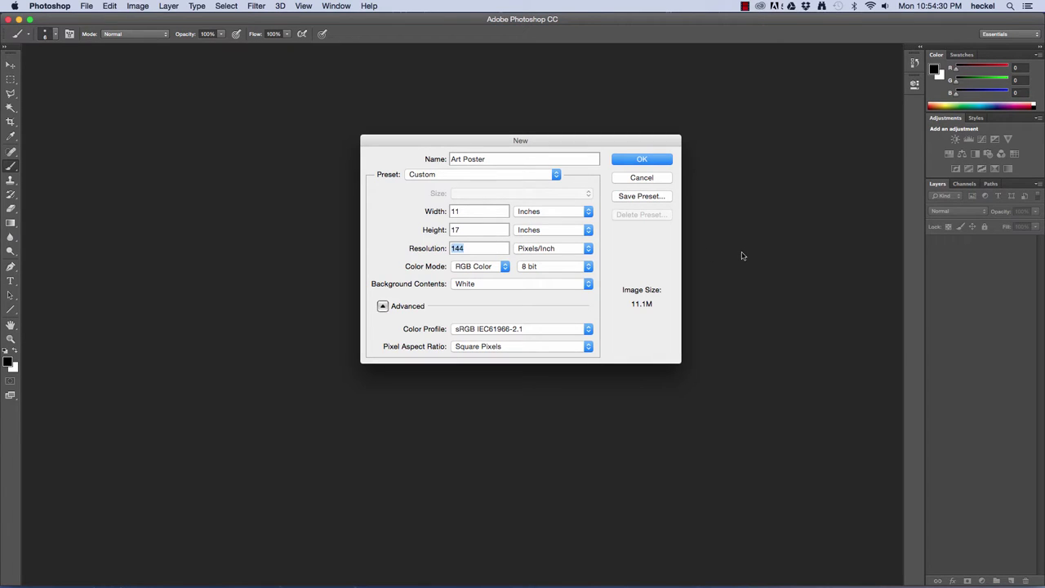
# Step: Set the resolution to 300 pixels/inch and the color mode to CMYK Color, and create the document
pyautogui.write('300')
pyautogui.click(498, 268)
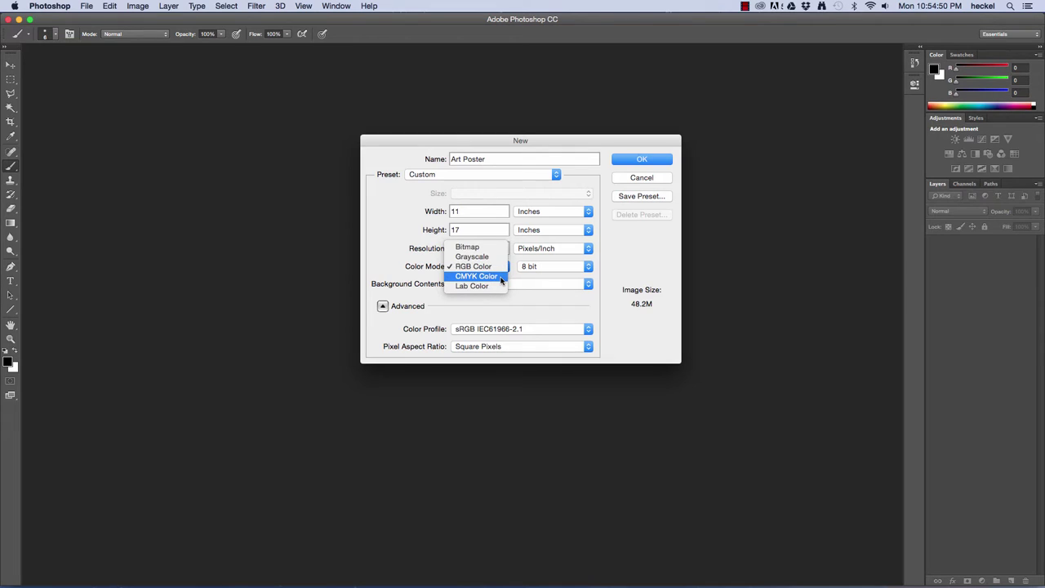
pyautogui.click(502, 278)
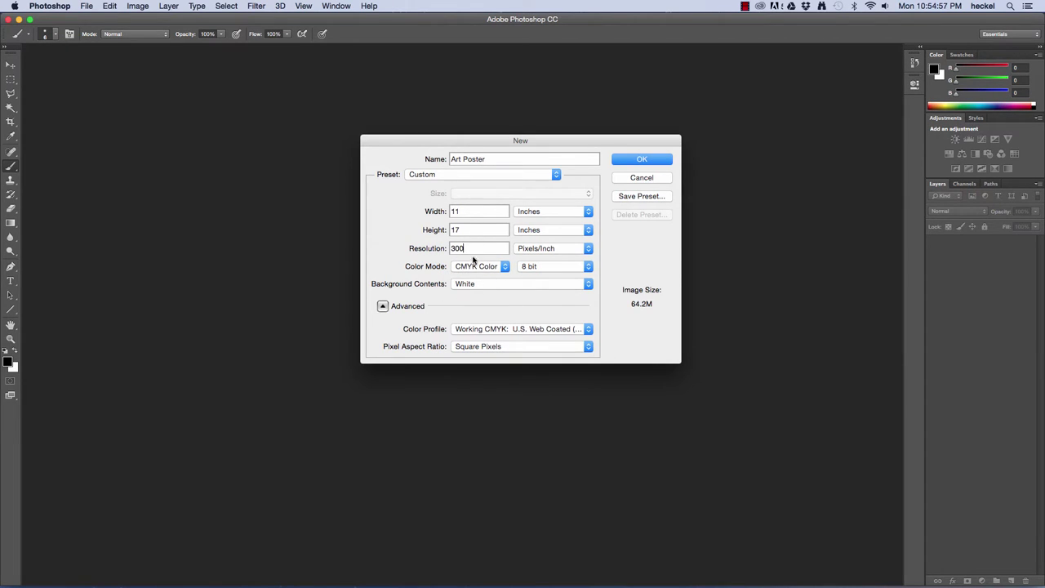
pyautogui.click(659, 161)
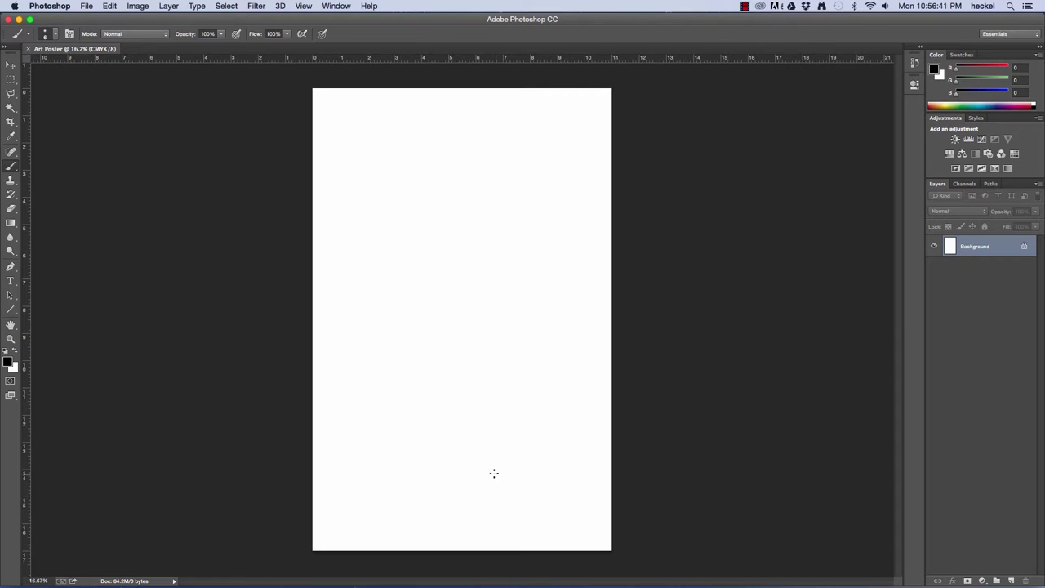
# Step: Open paint_texture.jpg from the Photoshop Unit 02 exercise files in the _Photoshop Projects folder under Documents
pyautogui.click(87, 7)
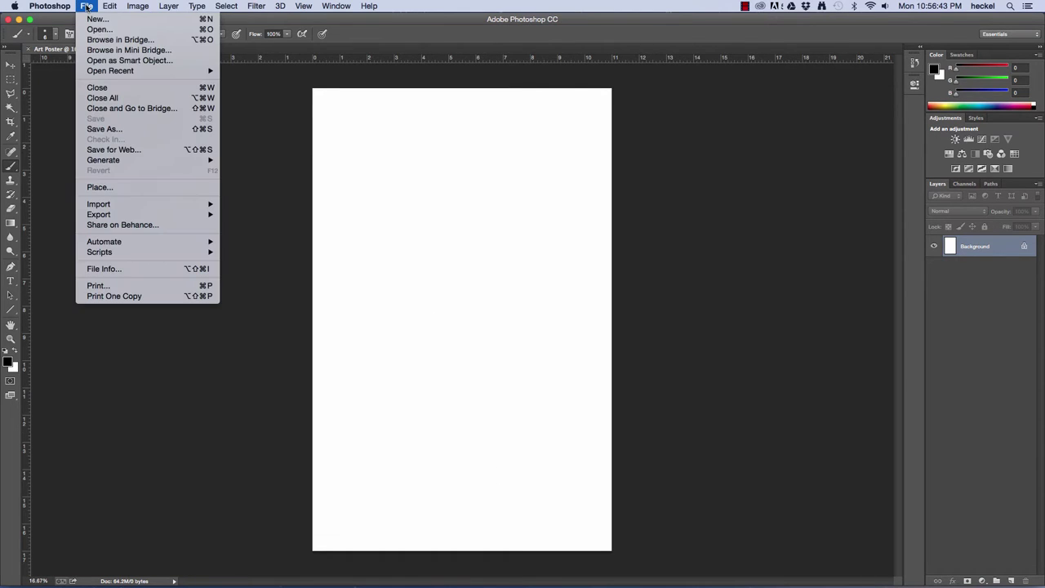
pyautogui.press('super+o')
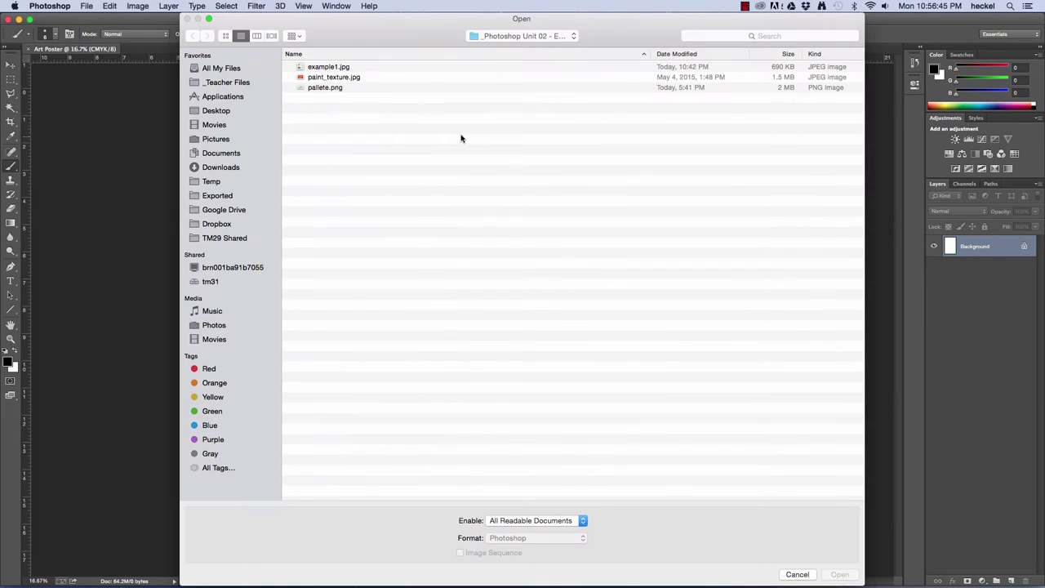
pyautogui.click(219, 155)
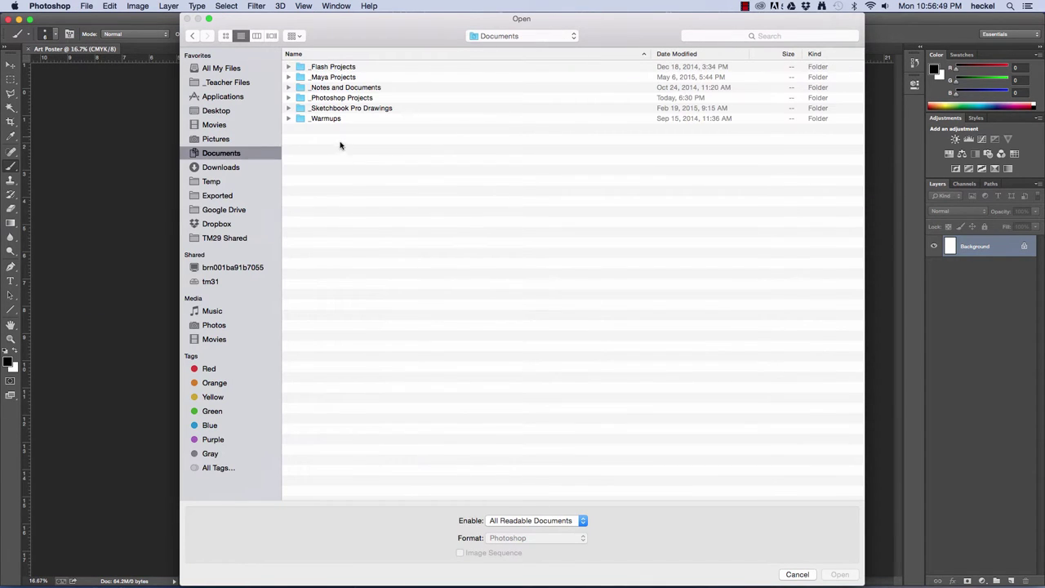
pyautogui.doubleClick(351, 98)
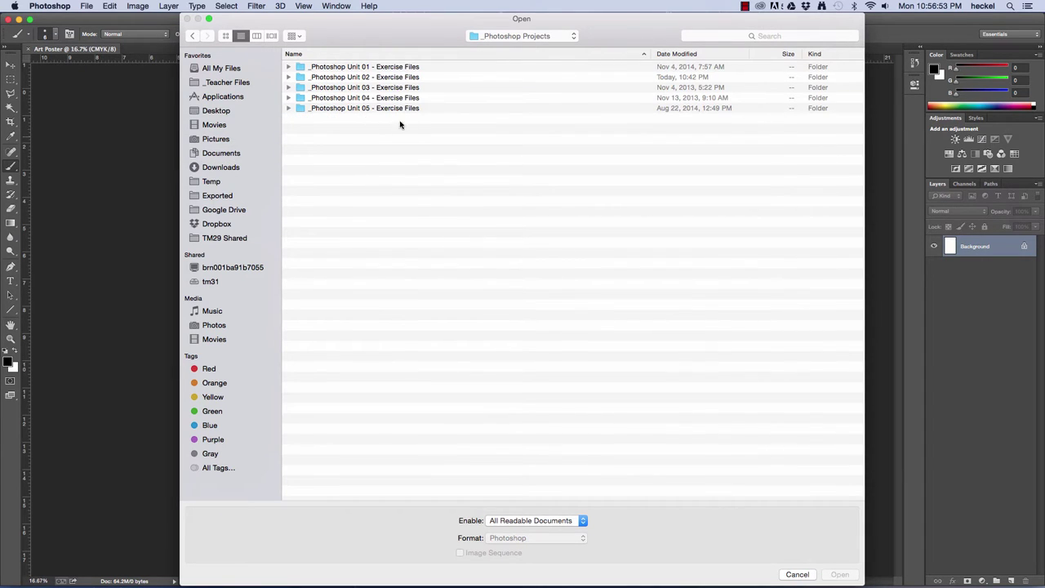
pyautogui.click(411, 78)
pyautogui.doubleClick(412, 78)
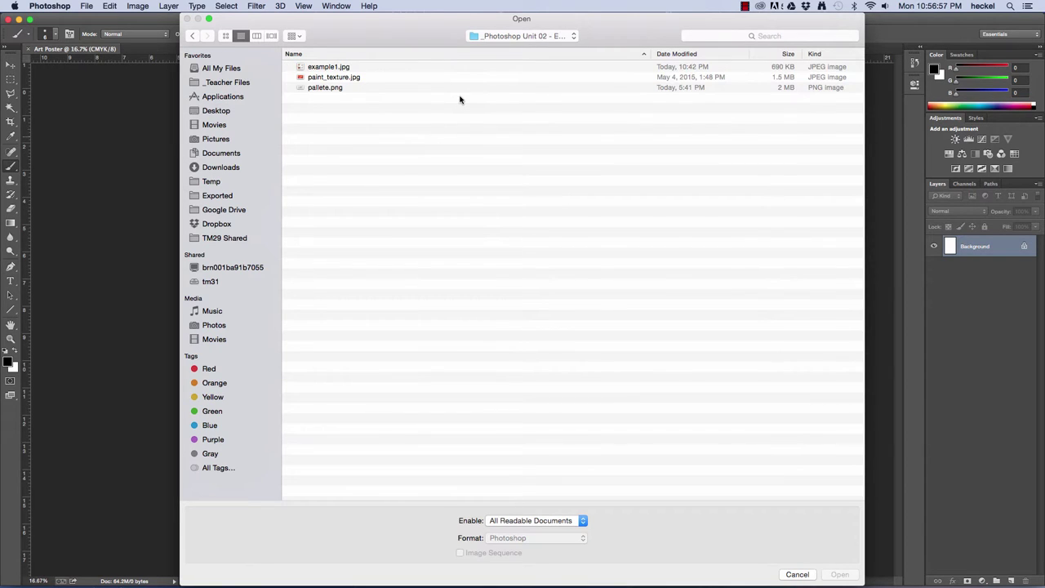
pyautogui.click(334, 79)
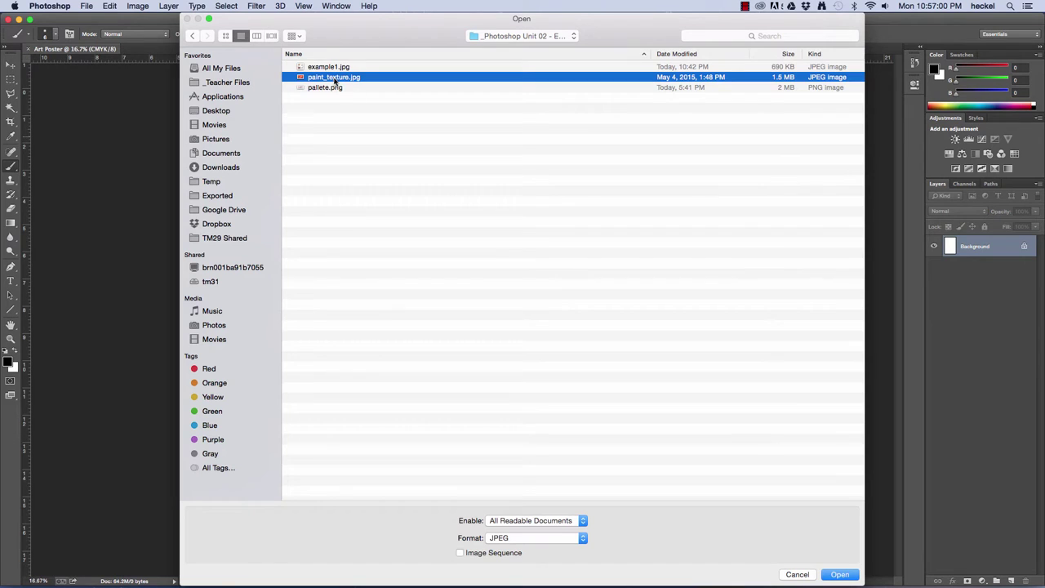
pyautogui.click(835, 574)
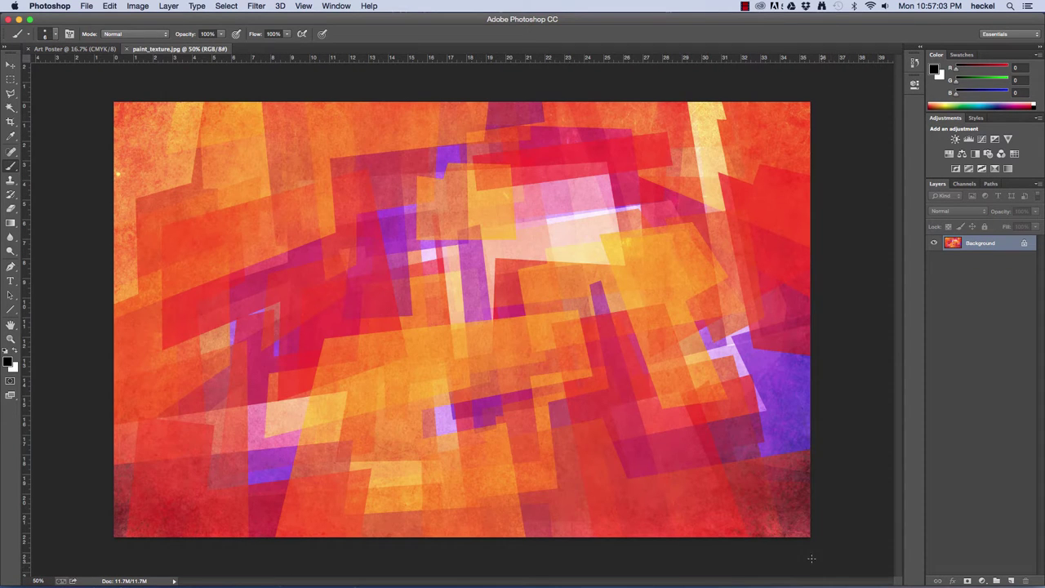
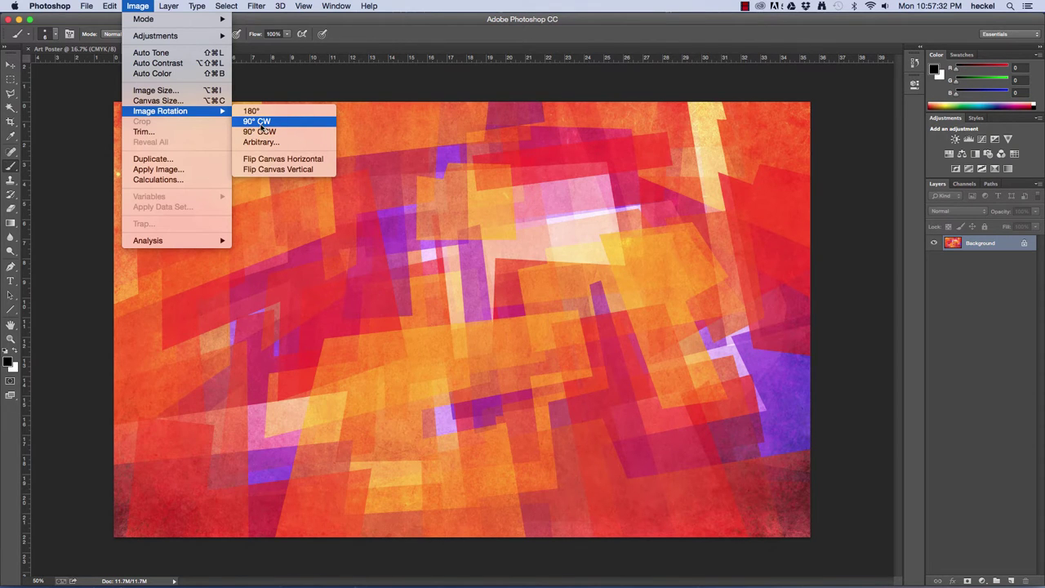
# Step: Rotate the paint texture image 90° clockwise and copy it into the middle of the Art Poster document
pyautogui.click(274, 123)
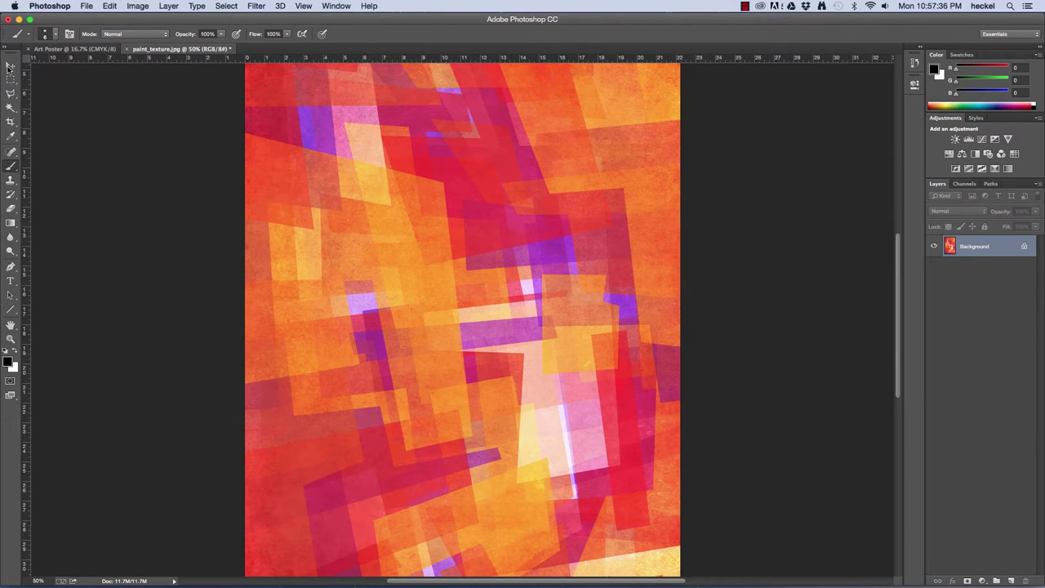
pyautogui.click(10, 65)
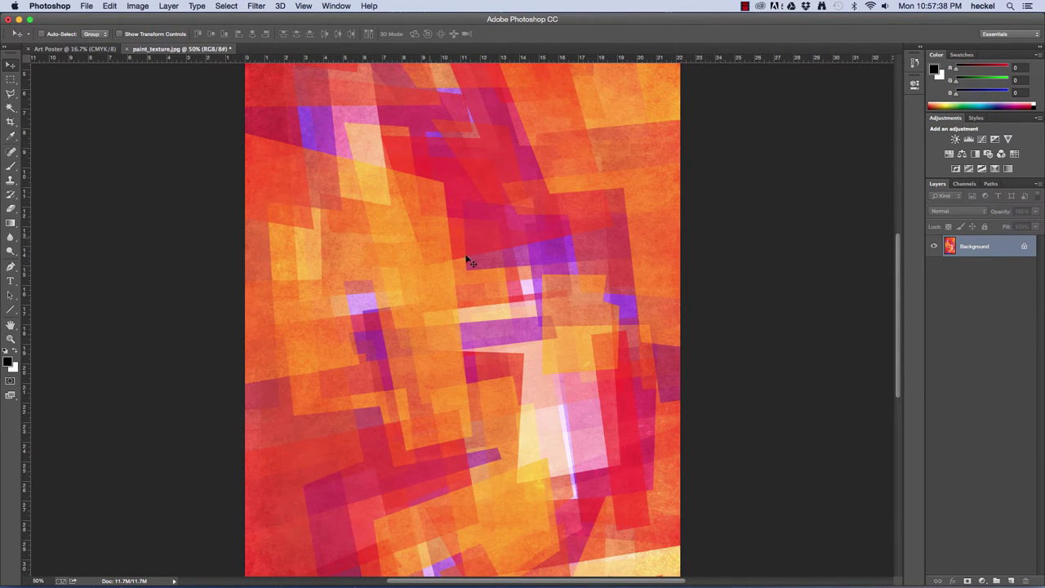
pyautogui.moveTo(462, 280); pyautogui.dragTo(61, 51)
pyautogui.moveTo(264, 170); pyautogui.dragTo(471, 297)
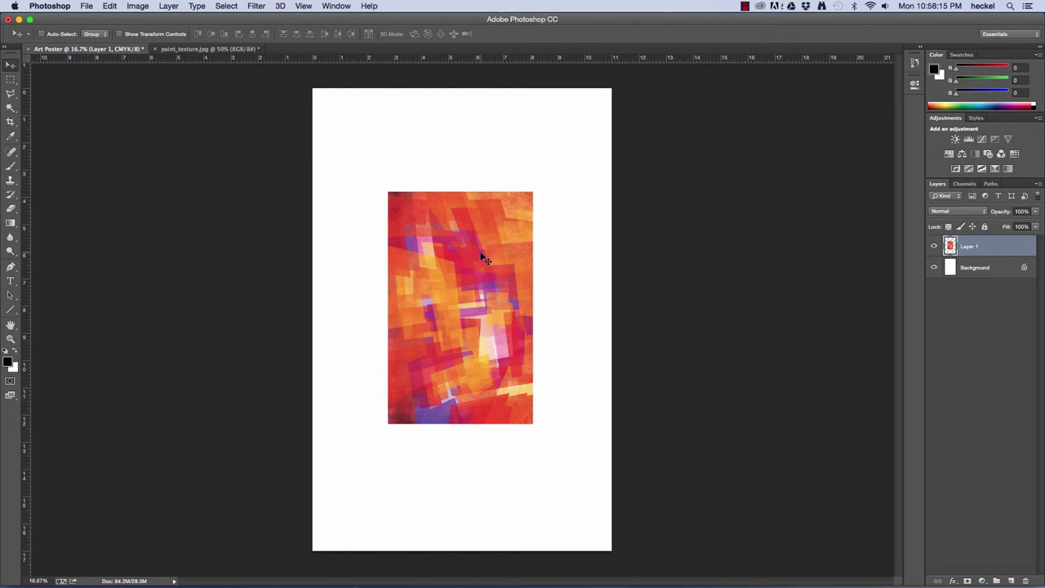
# Step: Scale the texture layer proportionally to about 206% and position it so it covers the whole poster canvas
pyautogui.press('super+t')
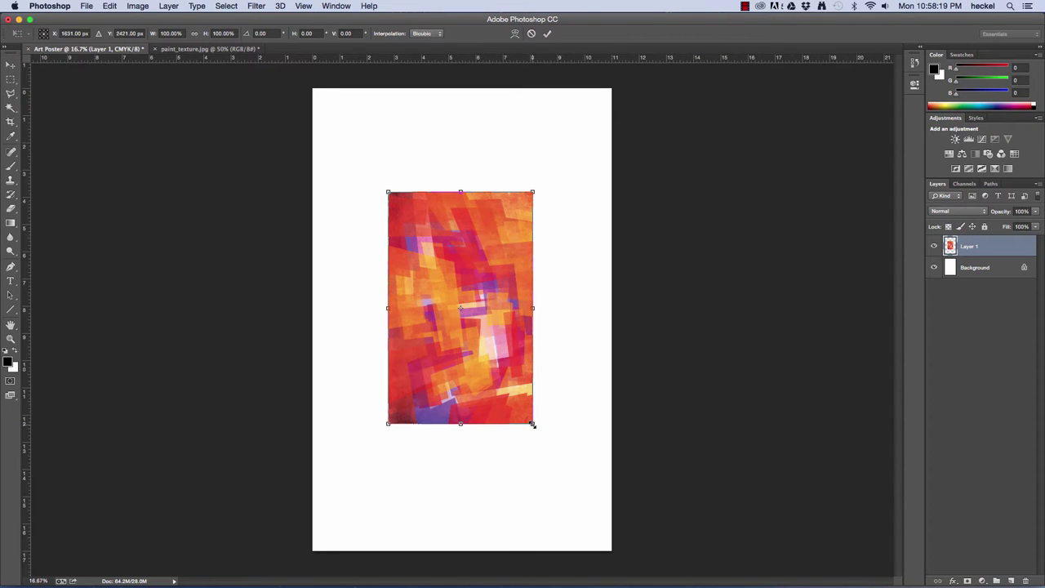
pyautogui.moveTo(482, 368); pyautogui.dragTo(554, 493)
pyautogui.moveTo(463, 320); pyautogui.dragTo(145, 177)
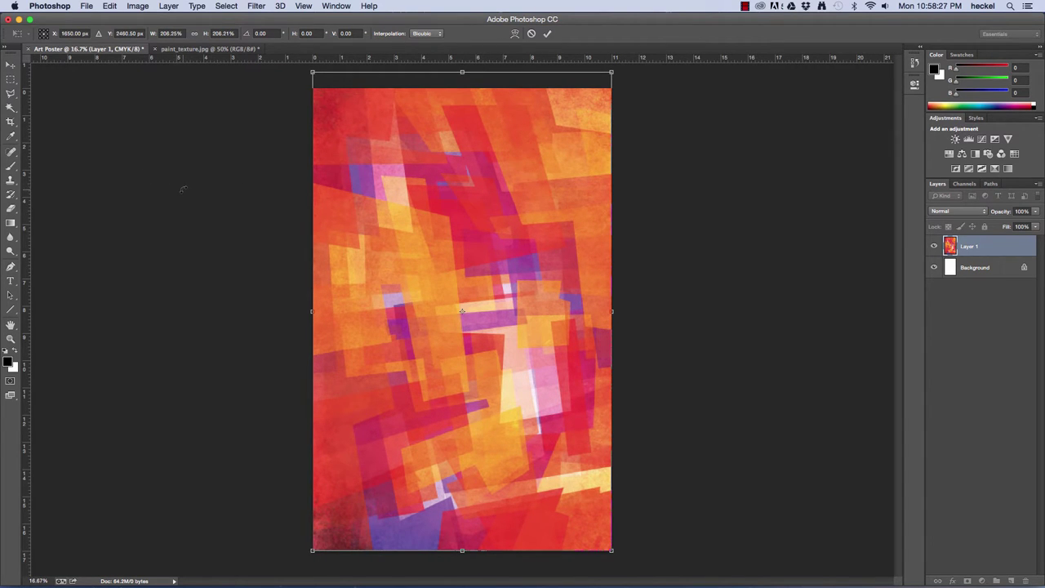
pyautogui.press('Return')
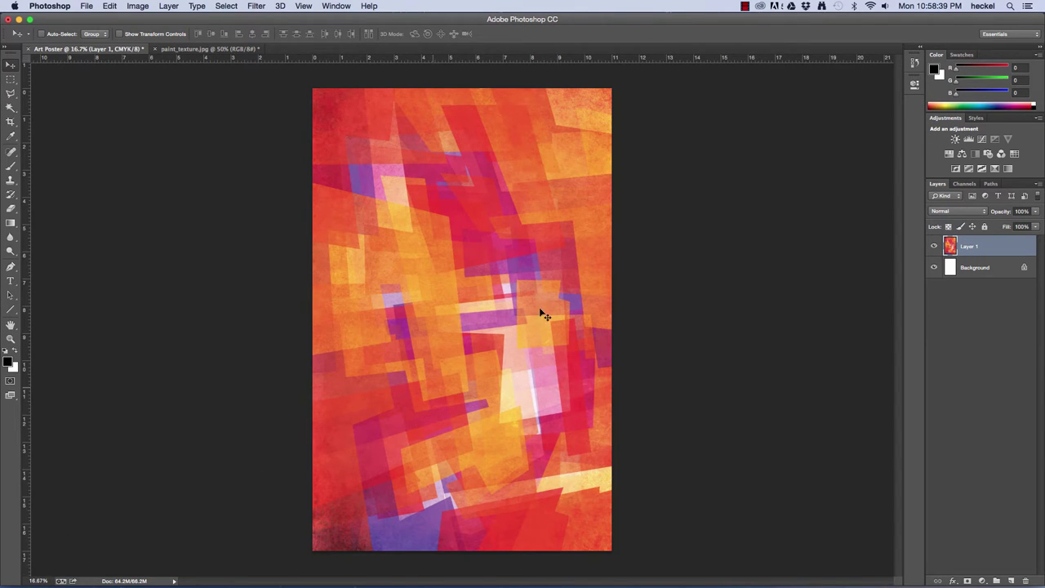
# Step: Examine the enlarged texture's image quality up close at 100%, and return to the full poster view
pyautogui.press('super+plus')
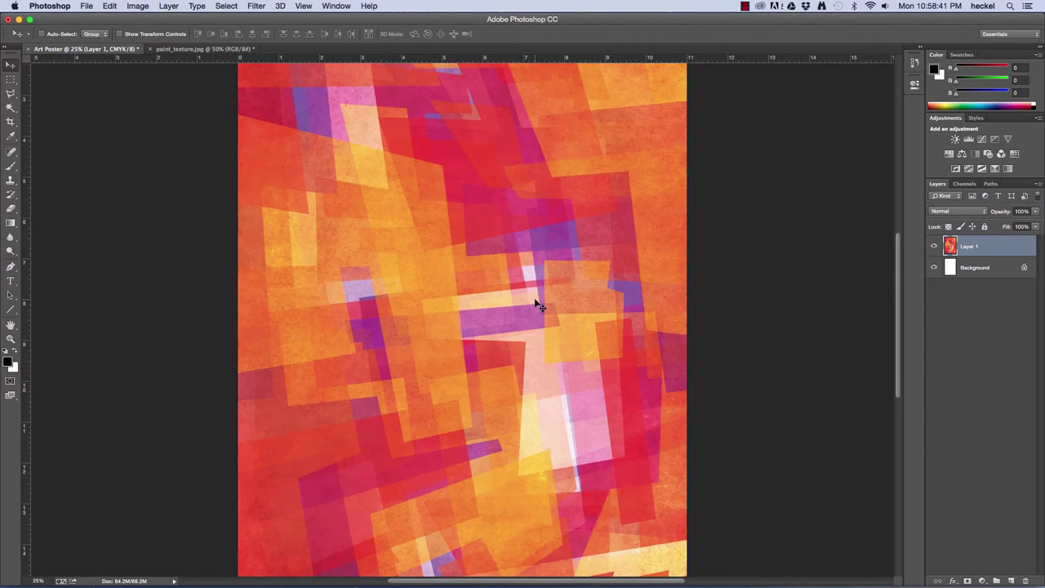
pyautogui.press('super+plus')
pyautogui.press('super+plus')
pyautogui.press('super+plus')
pyautogui.press('super+plus')
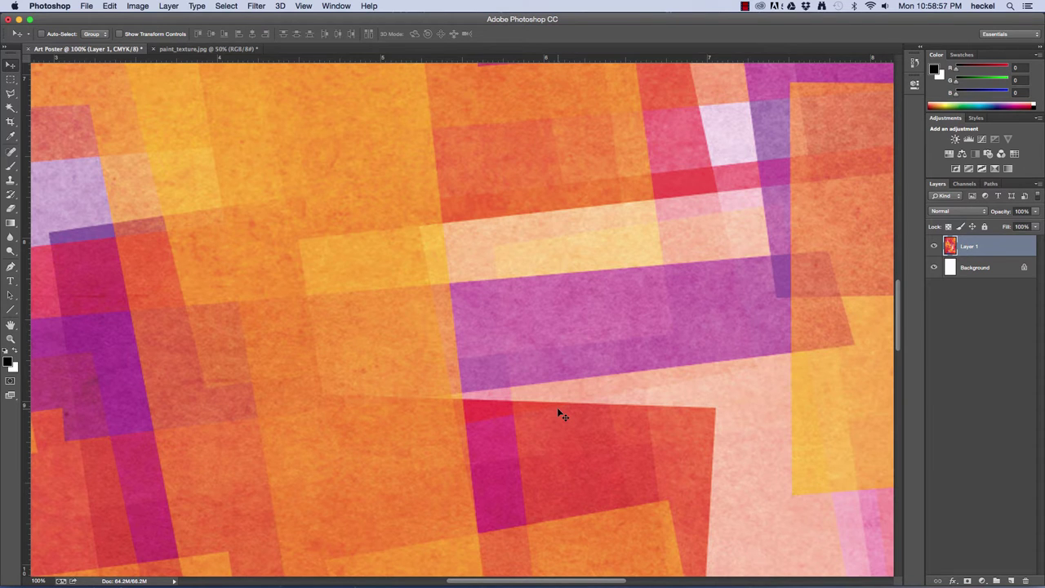
pyautogui.press('super+minus')
pyautogui.press('super+minus')
pyautogui.press('super+minus')
pyautogui.press('super+minus')
pyautogui.press('super+minus')
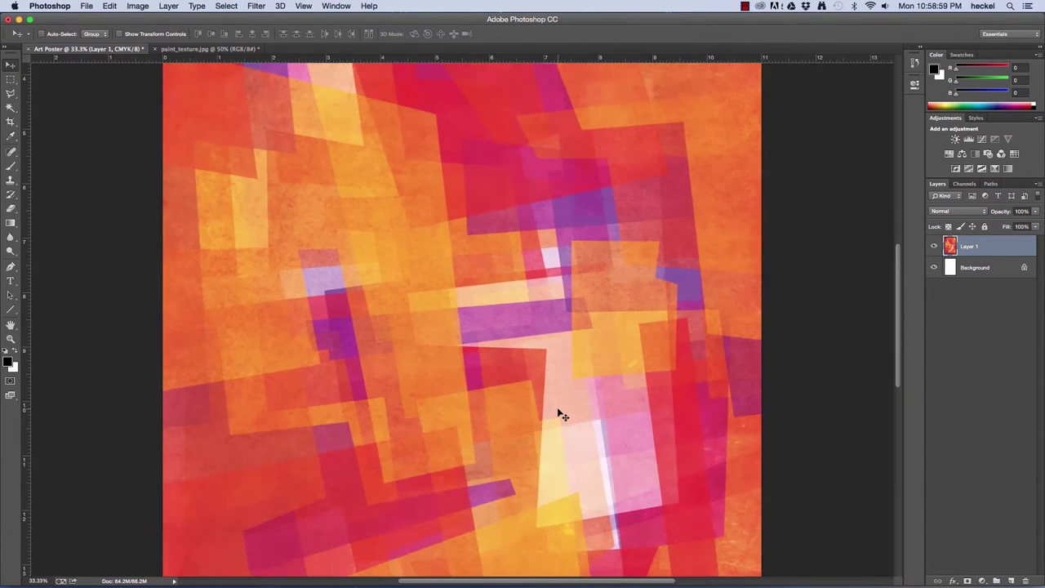
pyautogui.press('super+minus')
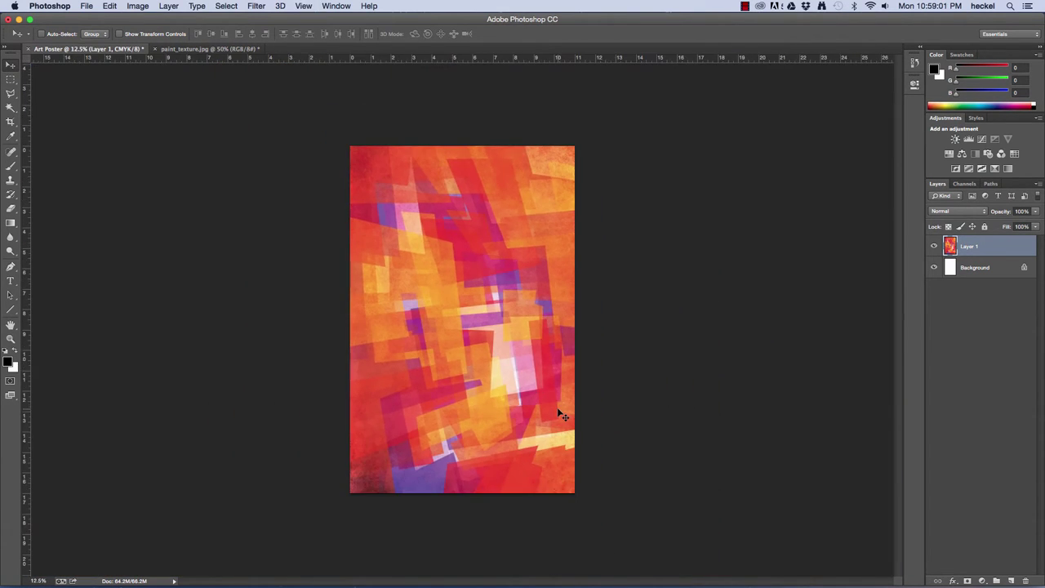
pyautogui.press('super+equal')
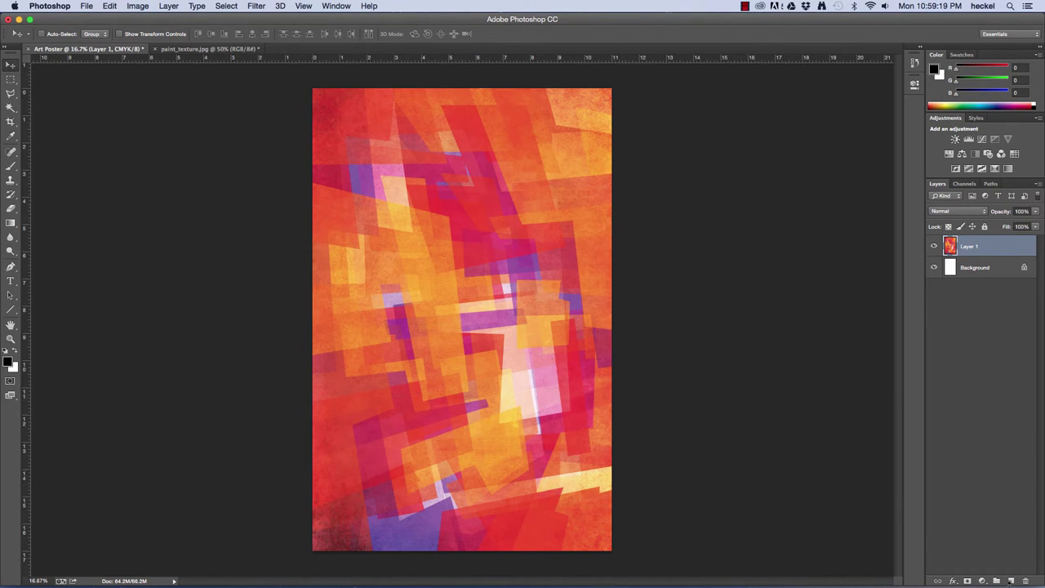
# Step: Add a new layer above the texture and sample an orange-red from the poster's upper left area as foreground color
pyautogui.click(1010, 580)
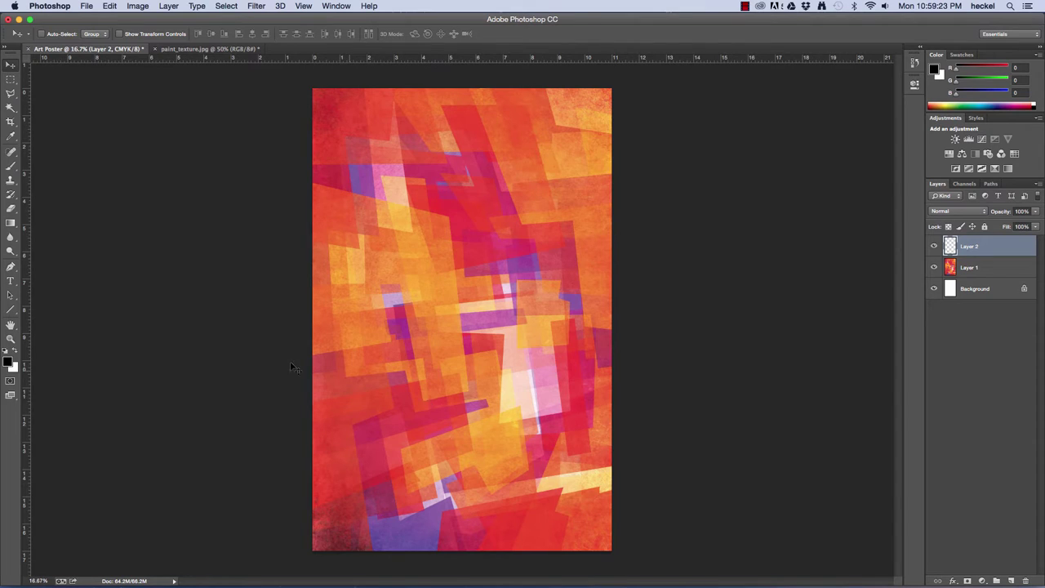
pyautogui.click(11, 137)
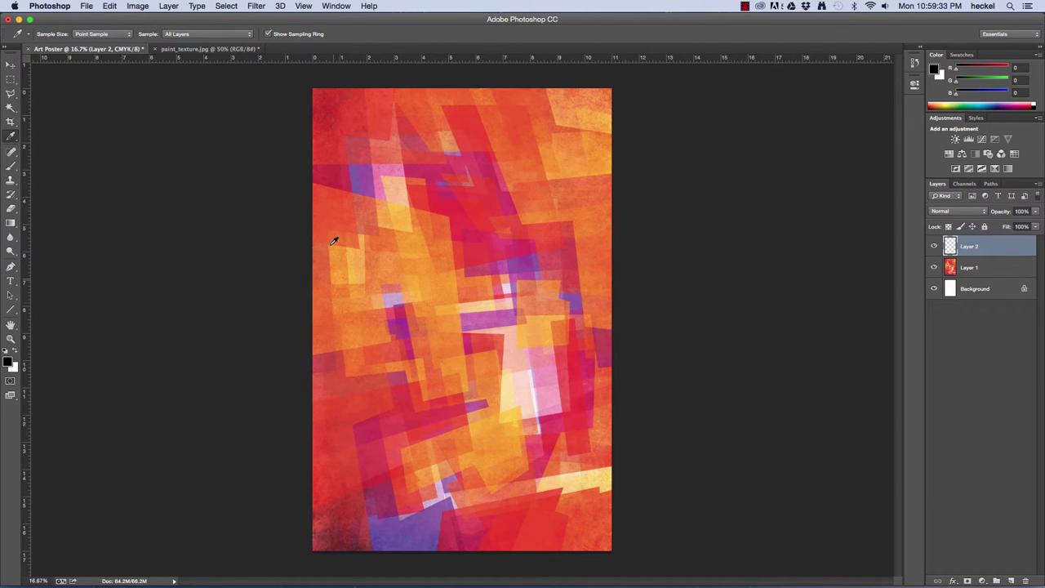
pyautogui.click(336, 214)
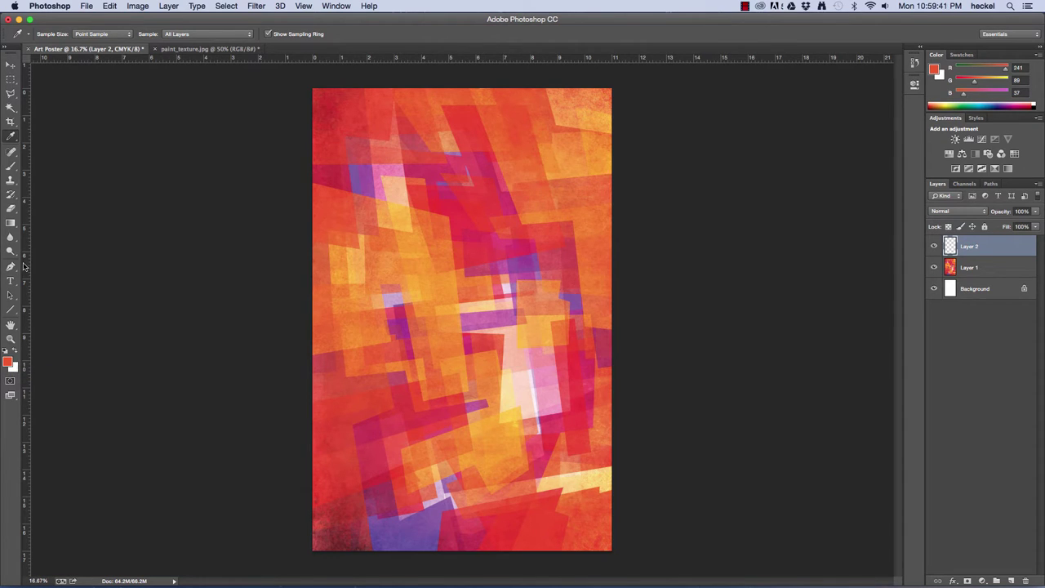
# Step: Set up the Gradient tool with the Foreground to Transparent preset and the radial gradient style
pyautogui.click(11, 223)
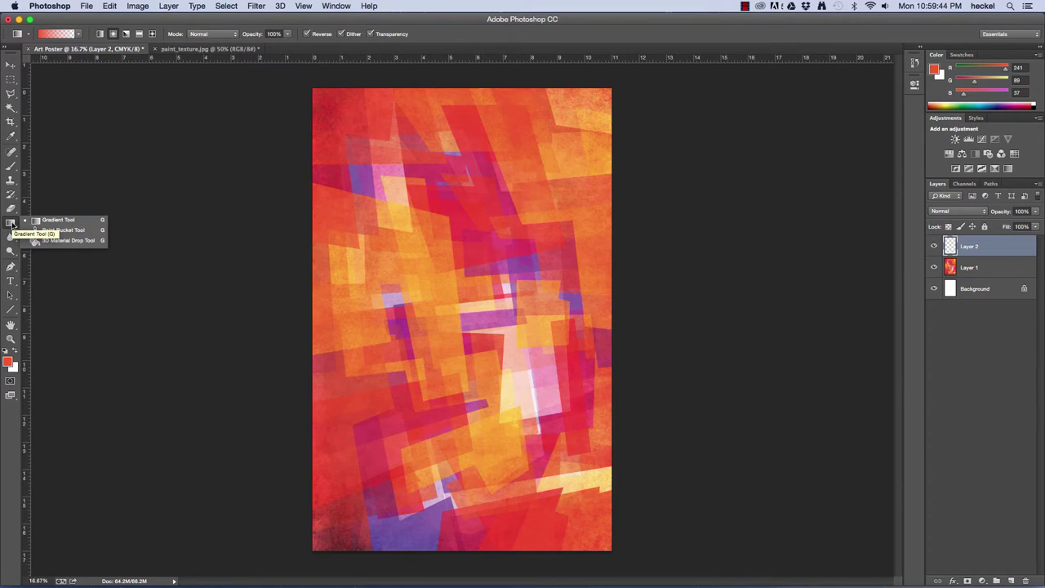
pyautogui.click(67, 231)
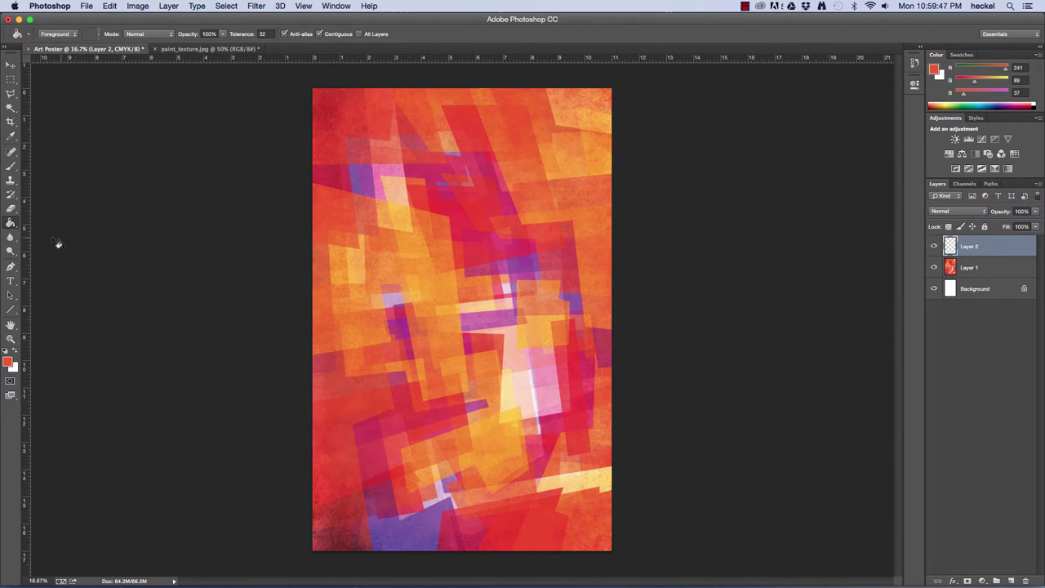
pyautogui.click(13, 223)
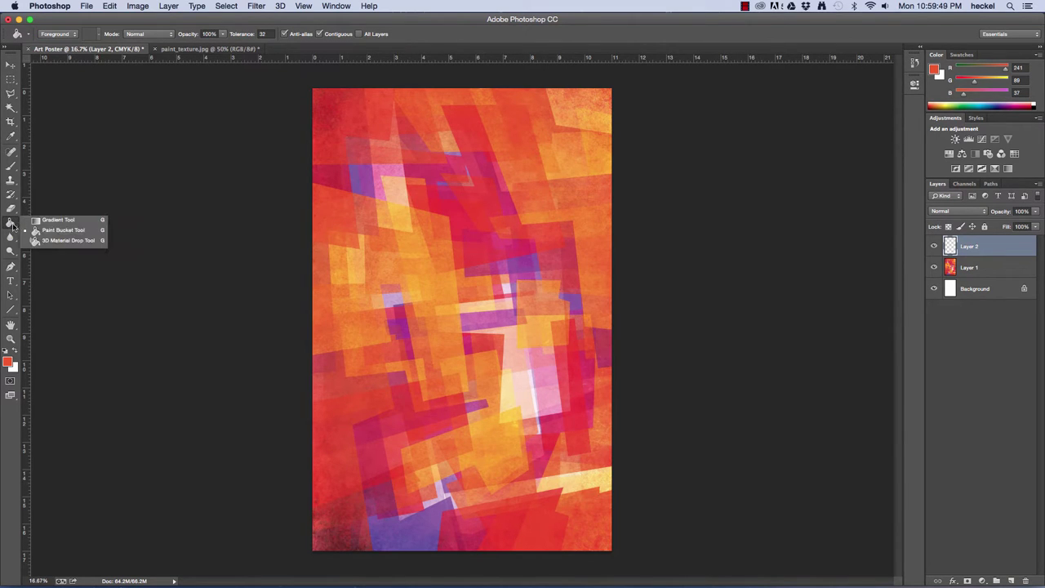
pyautogui.click(70, 222)
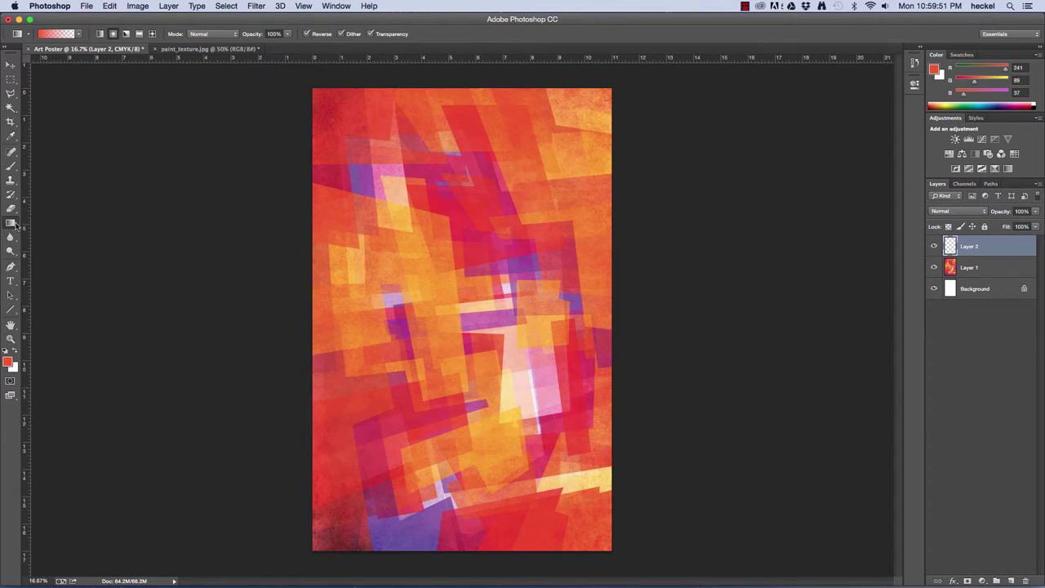
pyautogui.click(78, 34)
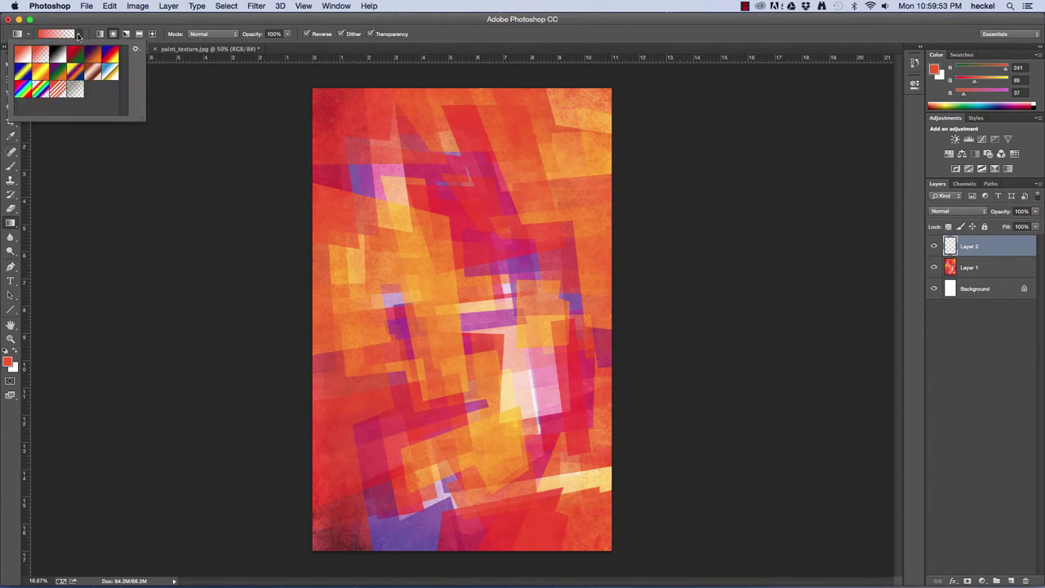
pyautogui.click(22, 58)
pyautogui.click(40, 57)
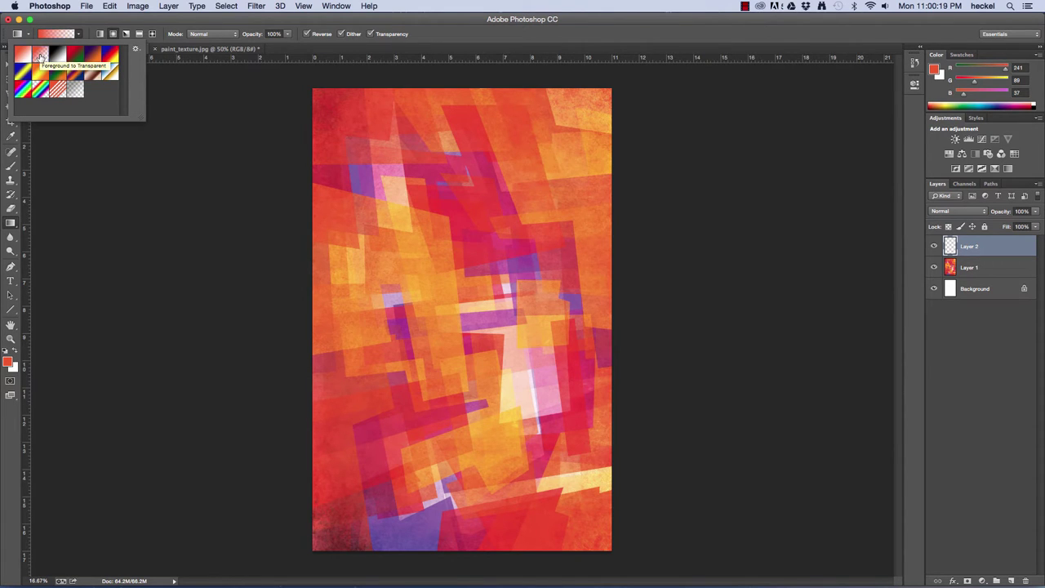
pyautogui.click(68, 24)
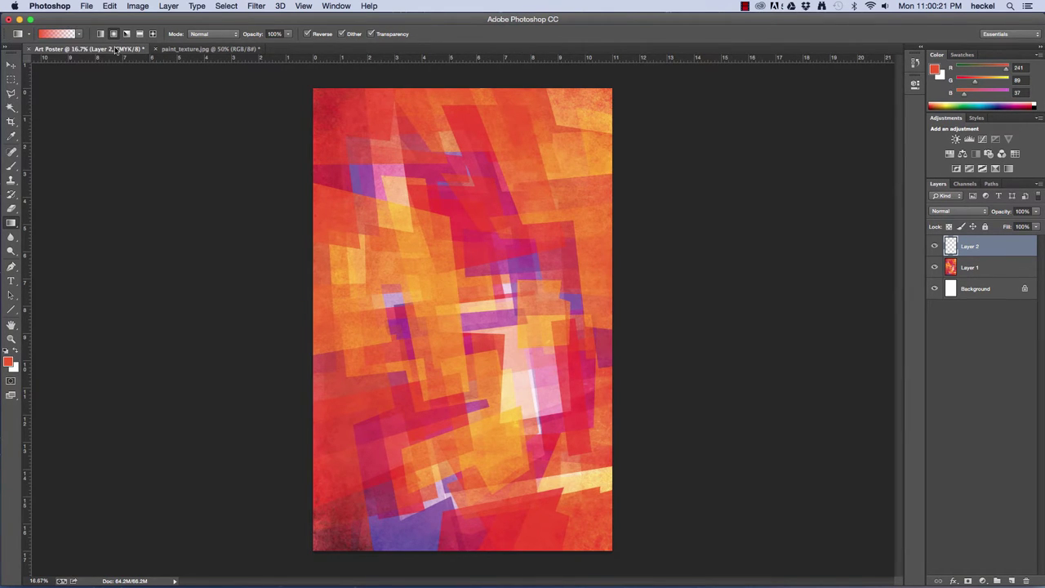
pyautogui.click(100, 34)
pyautogui.click(113, 35)
# Step: Try reversed radial gradients of different sizes from the poster's center on the new layer, undoing each one
pyautogui.moveTo(462, 160); pyautogui.dragTo(462, 161)
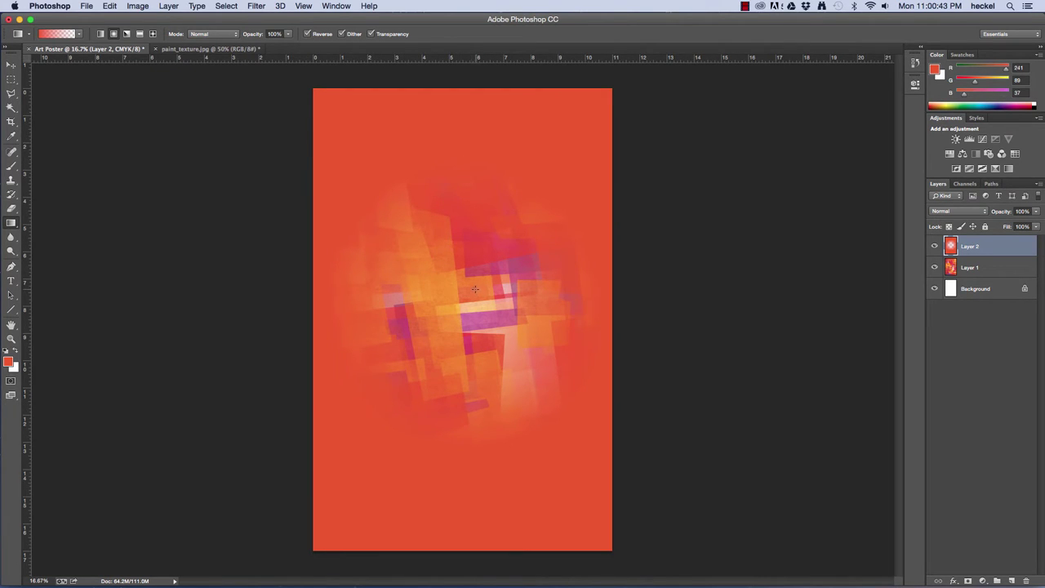
pyautogui.hotkey('ctrl', 'z')
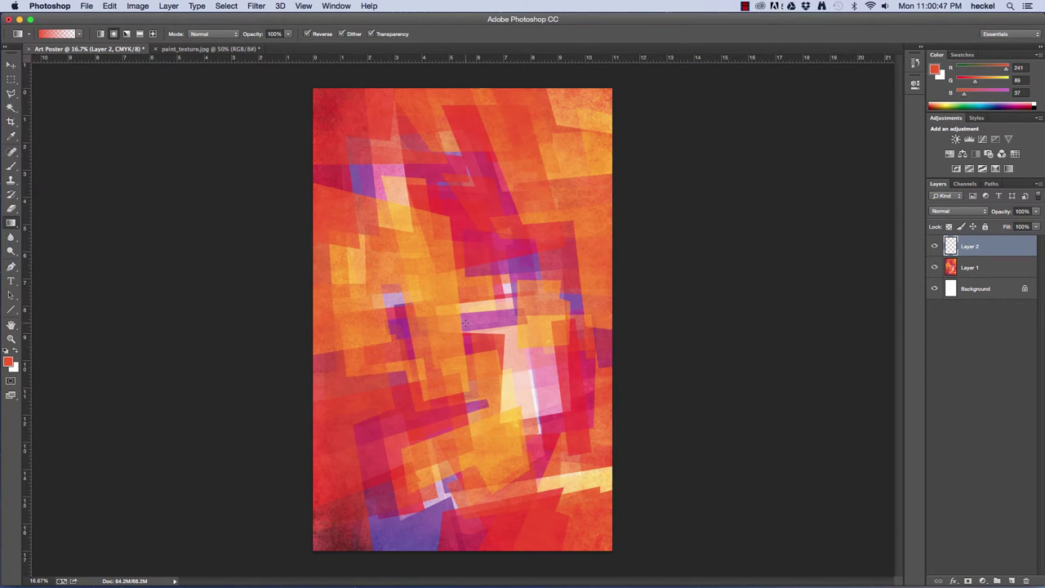
pyautogui.moveTo(462, 91); pyautogui.dragTo(462, 92)
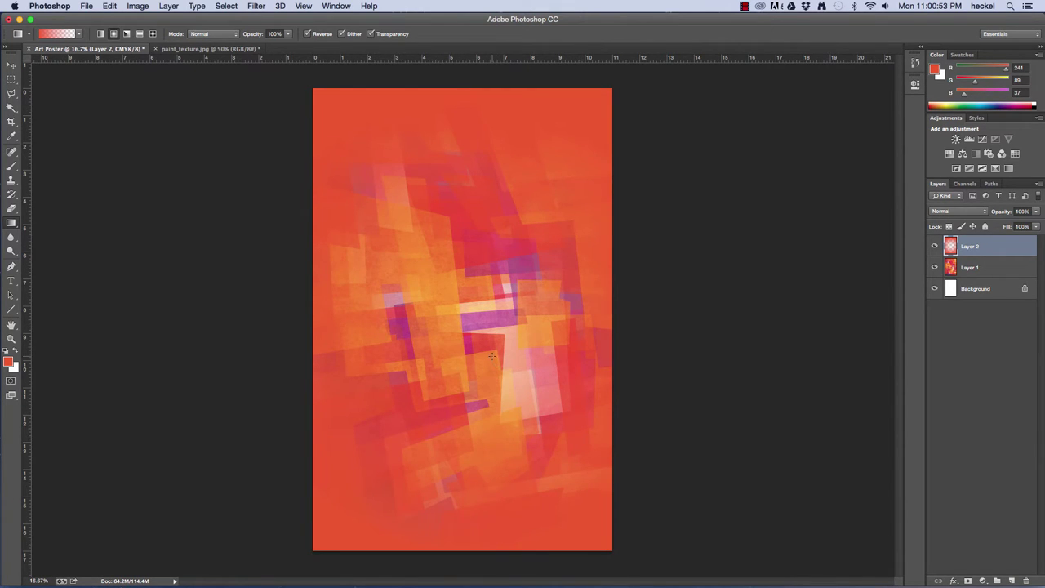
pyautogui.hotkey('ctrl', 'z')
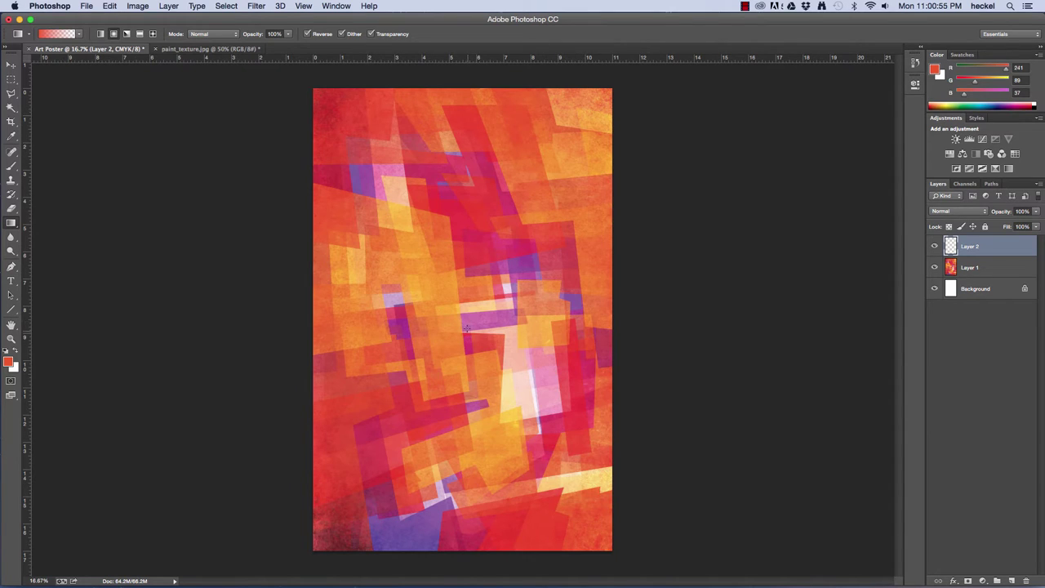
pyautogui.moveTo(466, 325); pyautogui.dragTo(465, 173)
pyautogui.moveTo(464, 155); pyautogui.dragTo(466, 155)
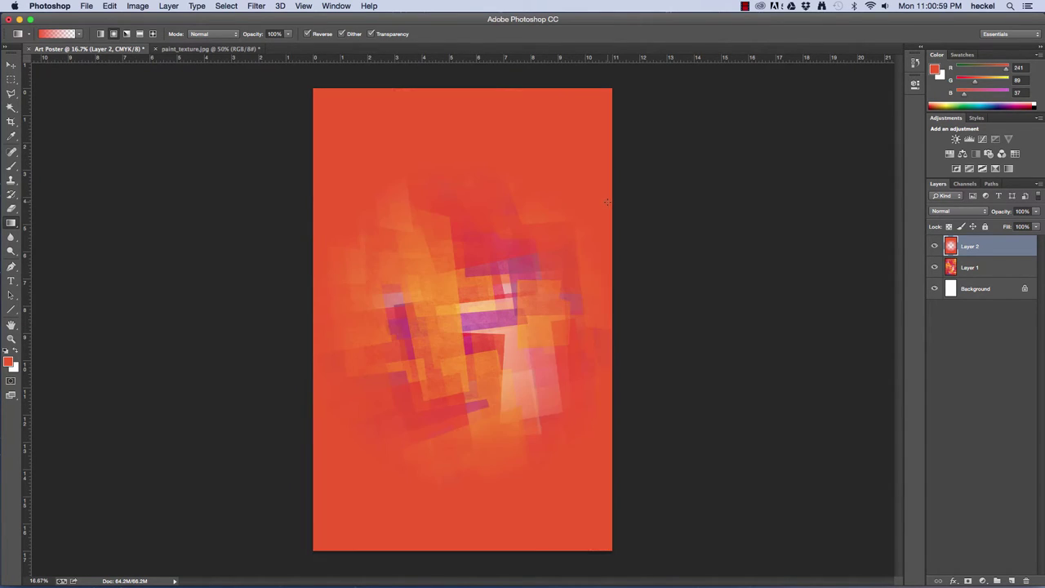
pyautogui.press('super+z')
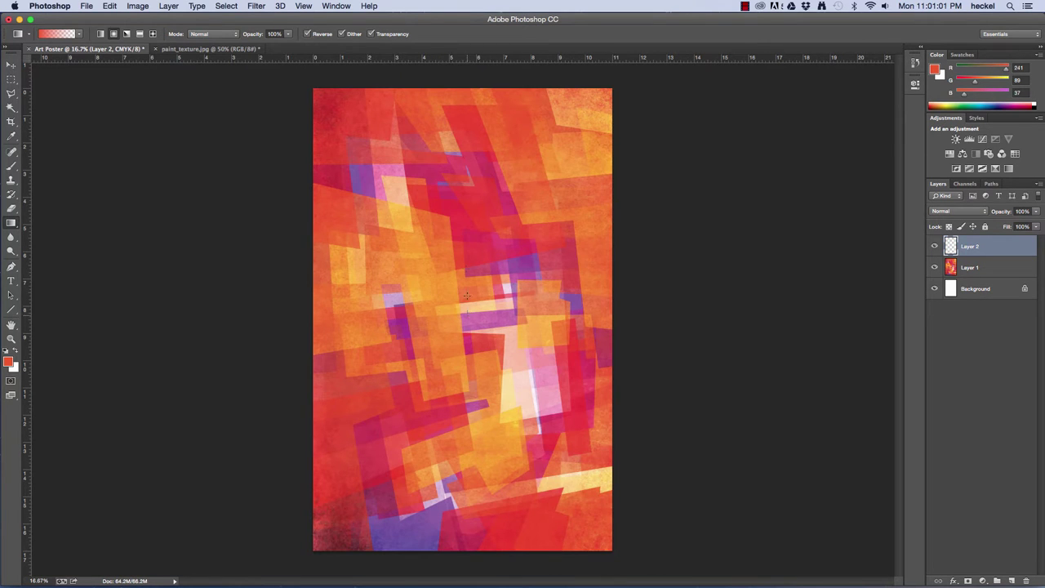
# Step: Fill the new layer with a radial gradient running from transparent at the poster's center to solid orange-red near the edges
pyautogui.moveTo(462, 101); pyautogui.dragTo(463, 130)
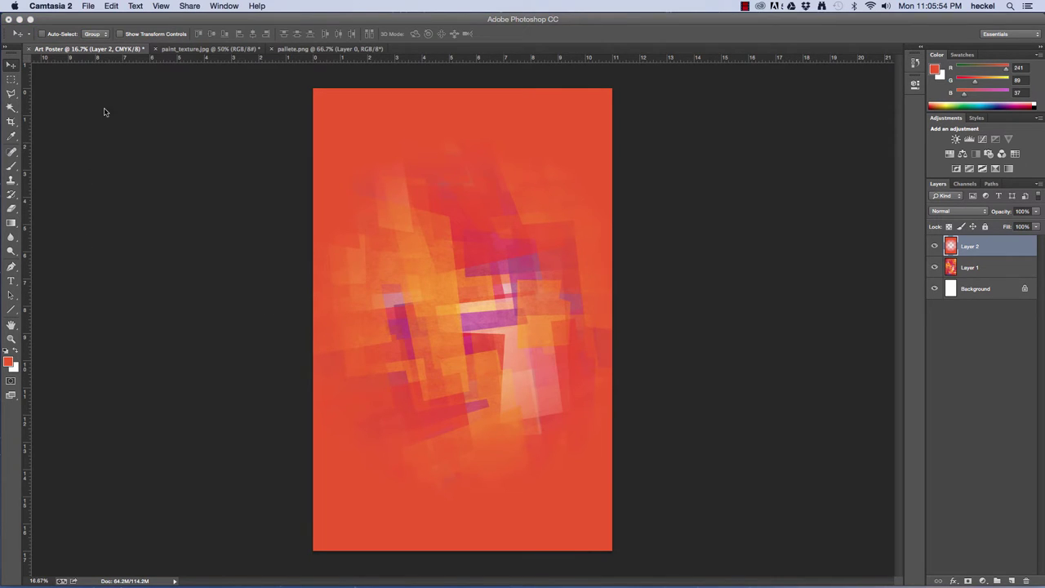
# Step: Open example1.jpg, compare its four numbered palette pictures with the poster, and close the example file
pyautogui.click(85, 7)
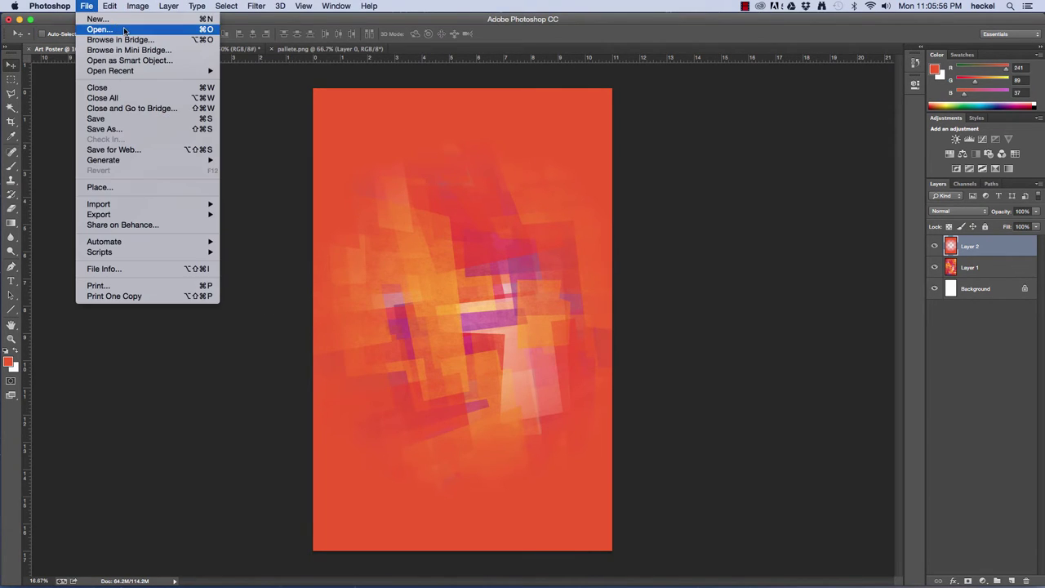
pyautogui.click(124, 29)
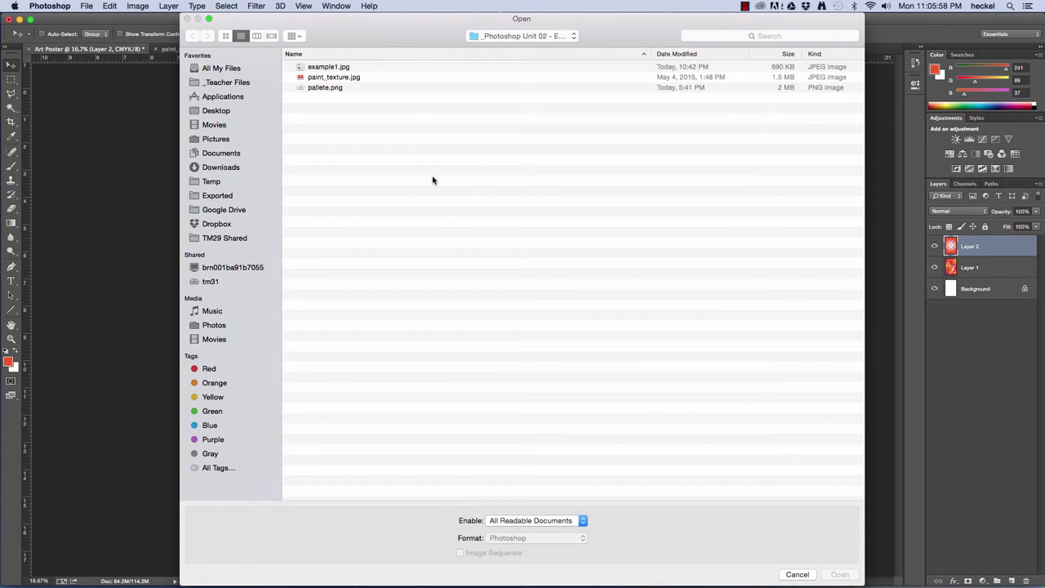
pyautogui.click(329, 67)
pyautogui.click(841, 575)
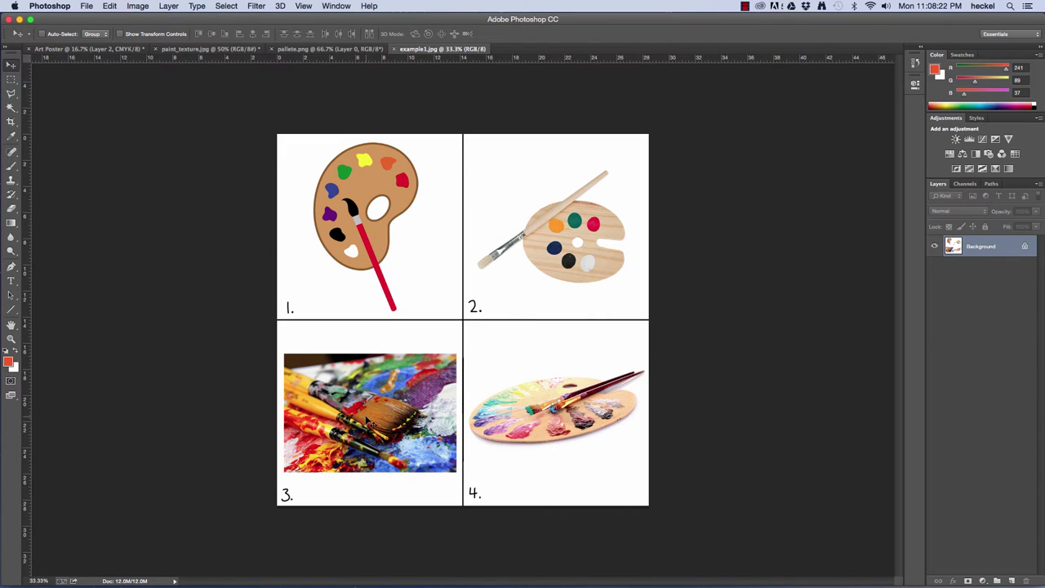
pyautogui.click(90, 49)
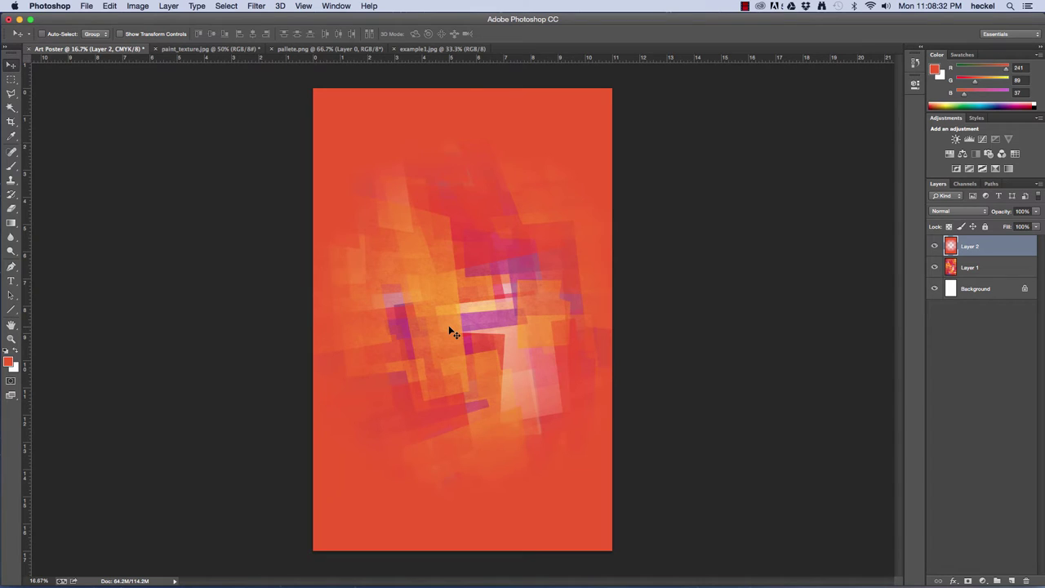
pyautogui.click(413, 49)
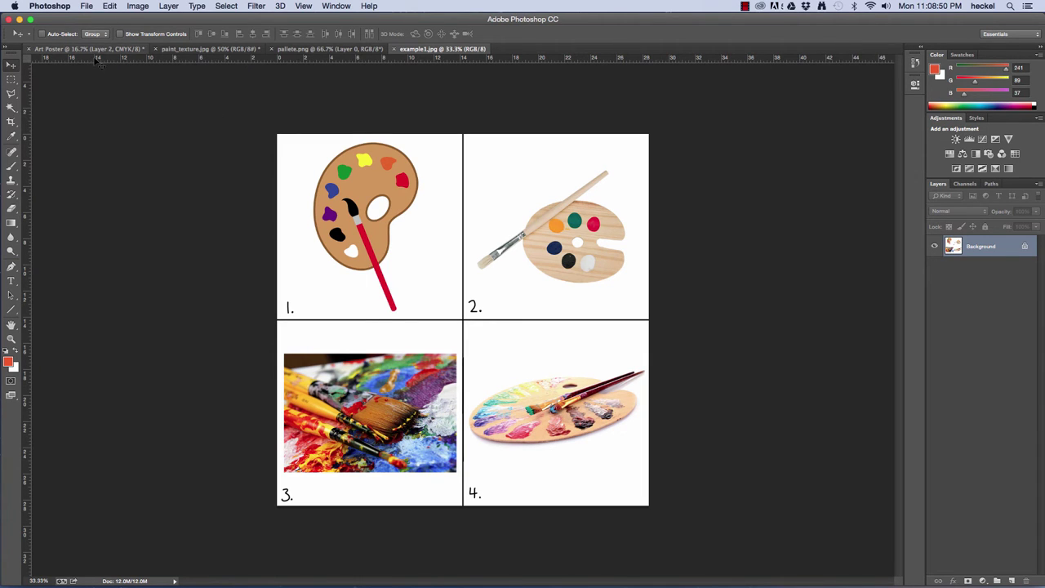
pyautogui.click(393, 49)
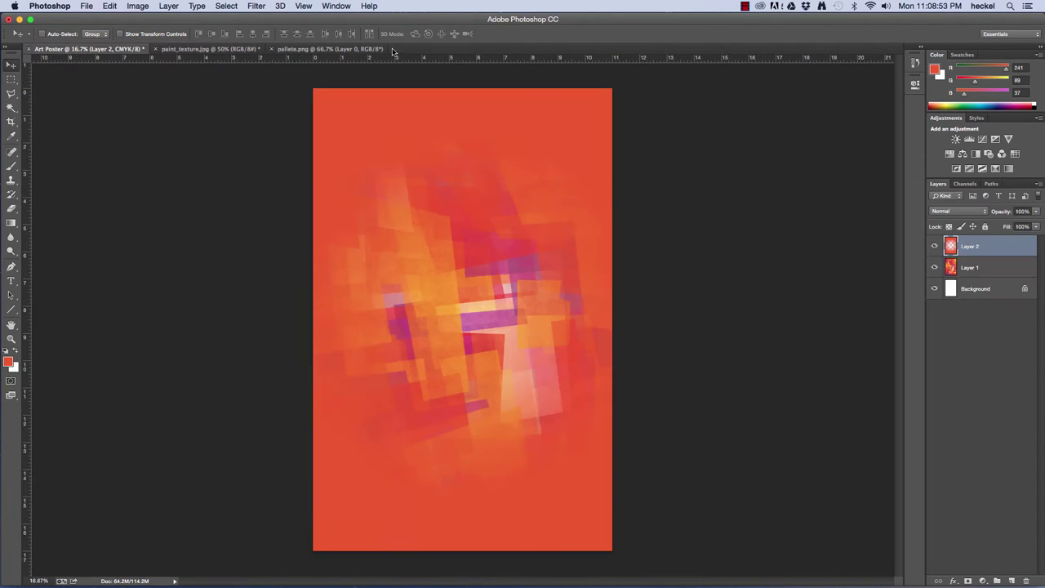
# Step: Open the palette picture pallete.png
pyautogui.click(88, 7)
pyautogui.click(119, 30)
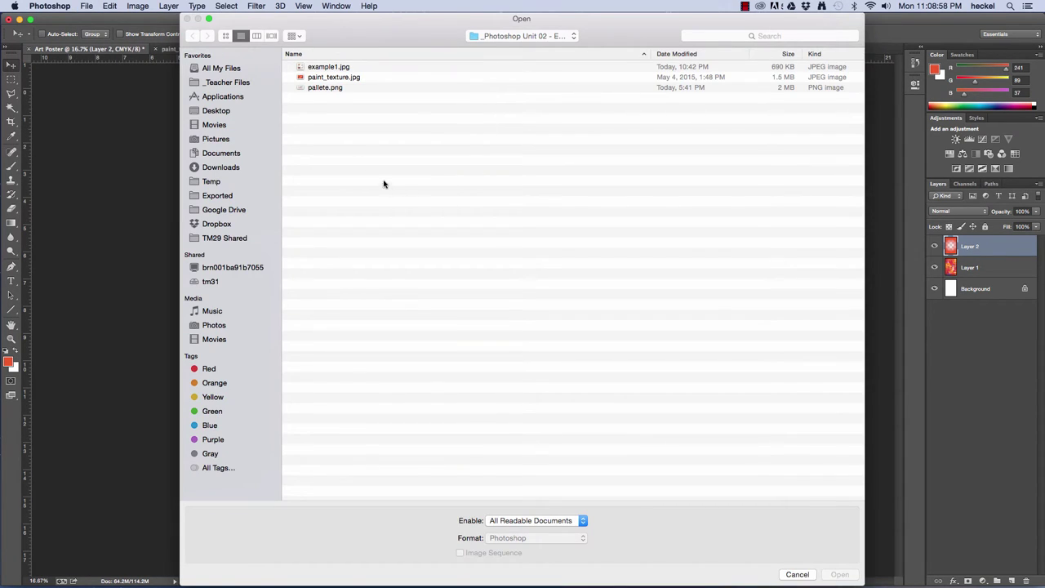
pyautogui.click(328, 88)
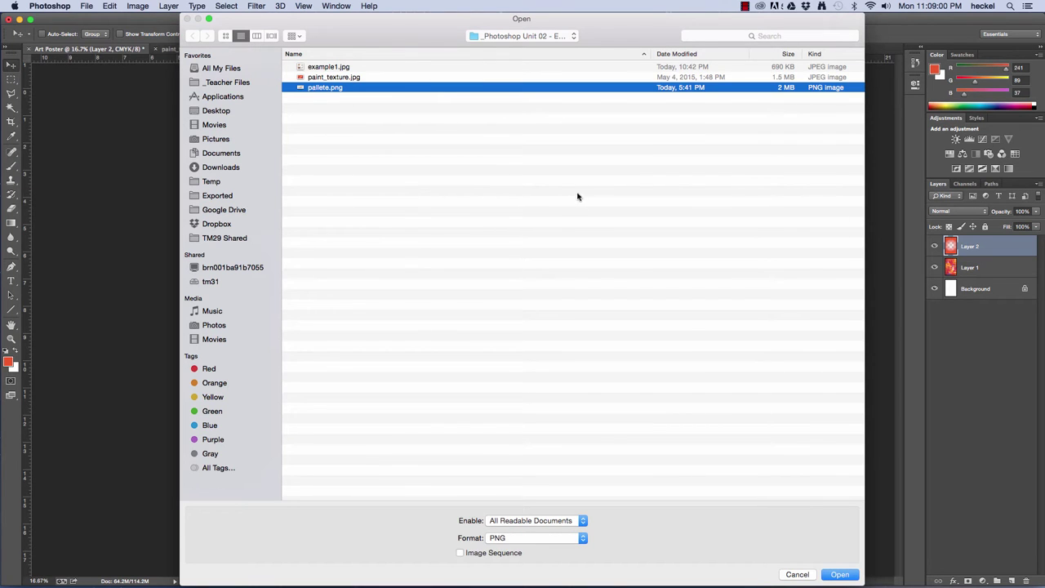
pyautogui.click(838, 574)
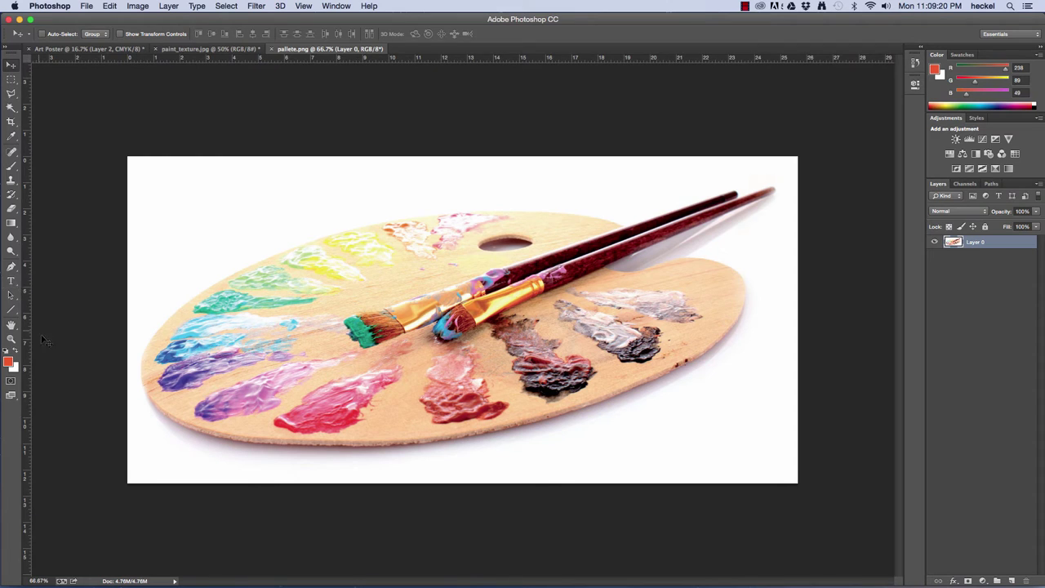
# Step: Trace the palette with a curved Pen path, starting where its upper edge meets the brush handles and running counterclockwise to the lower edge
pyautogui.click(12, 267)
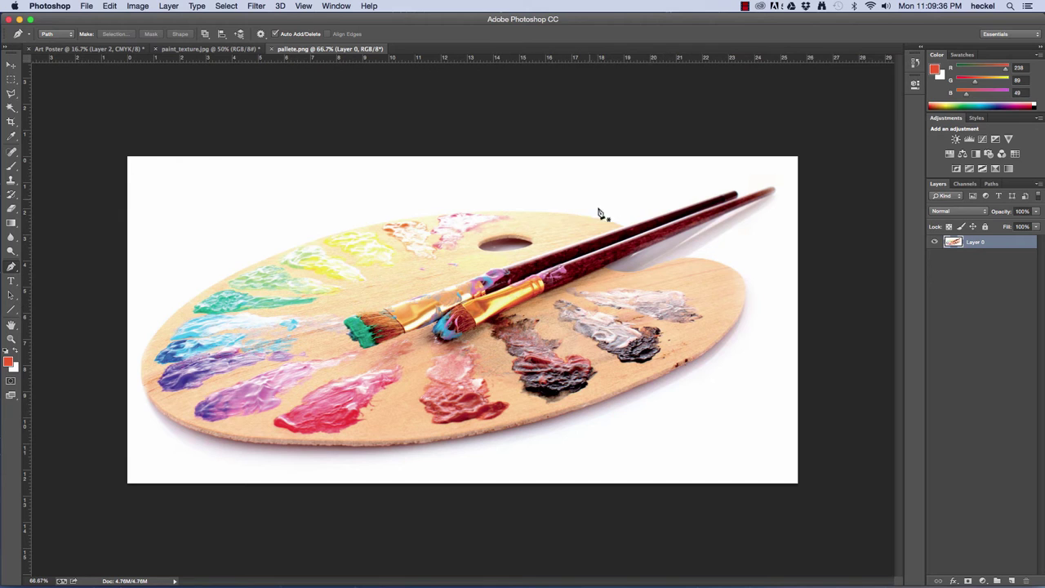
pyautogui.click(626, 228)
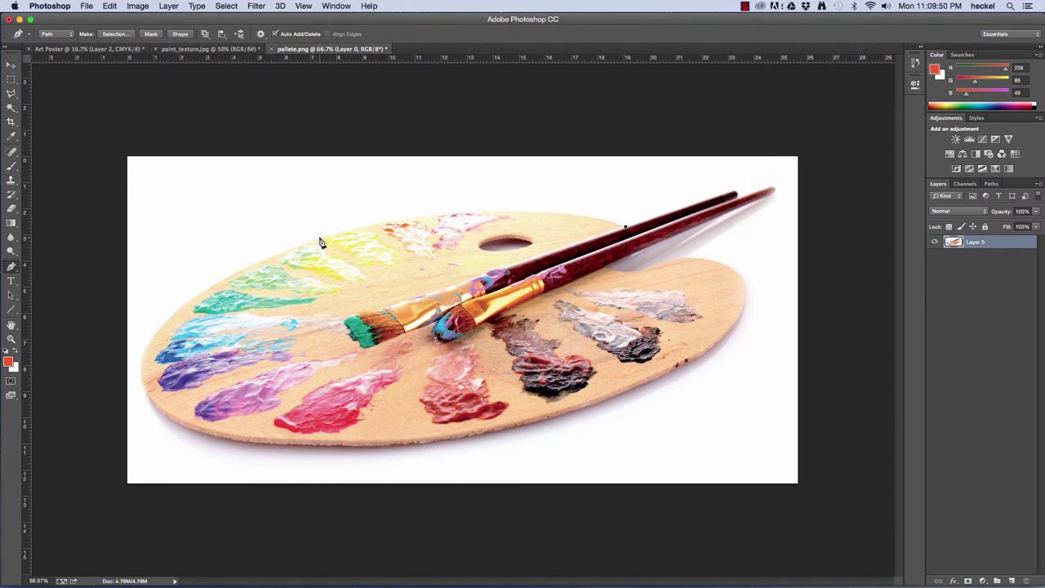
pyautogui.moveTo(322, 238); pyautogui.dragTo(196, 275)
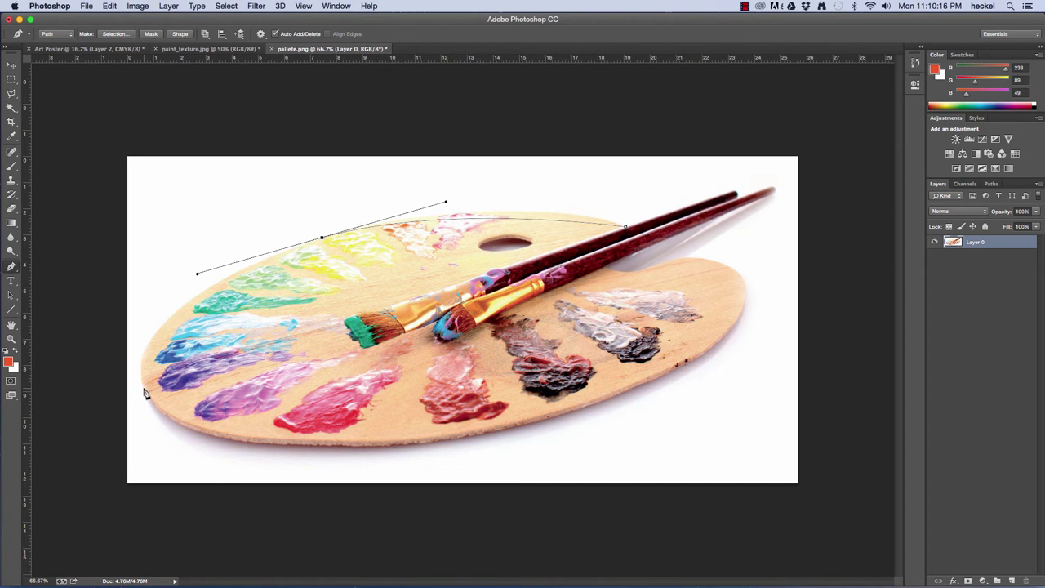
pyautogui.moveTo(146, 391); pyautogui.dragTo(168, 444)
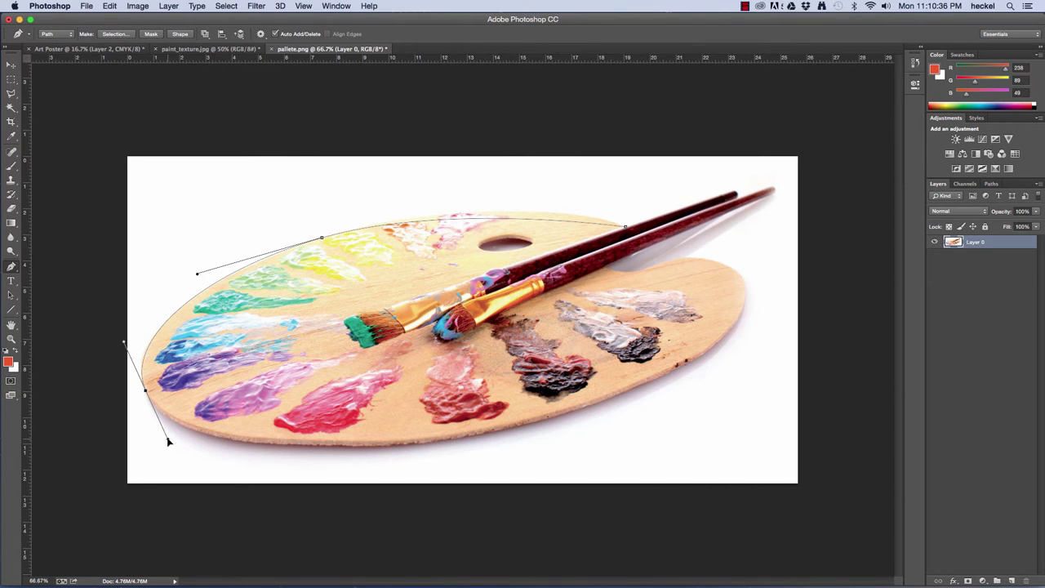
pyautogui.moveTo(168, 441)
pyautogui.mouseDown()
pyautogui.moveTo(191, 474)
pyautogui.moveTo(167, 446)
pyautogui.mouseUp()
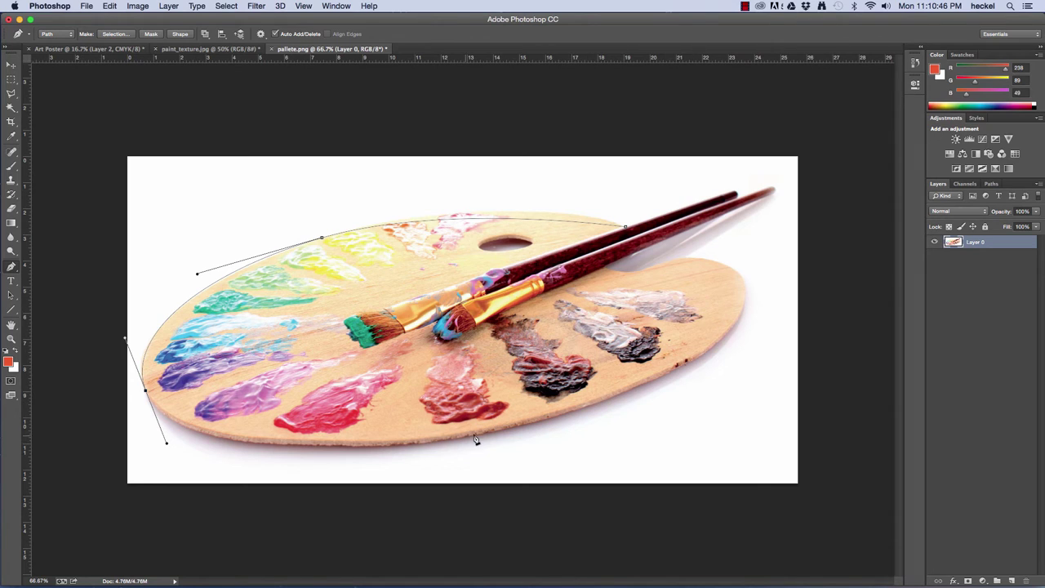
pyautogui.moveTo(466, 443); pyautogui.dragTo(598, 424)
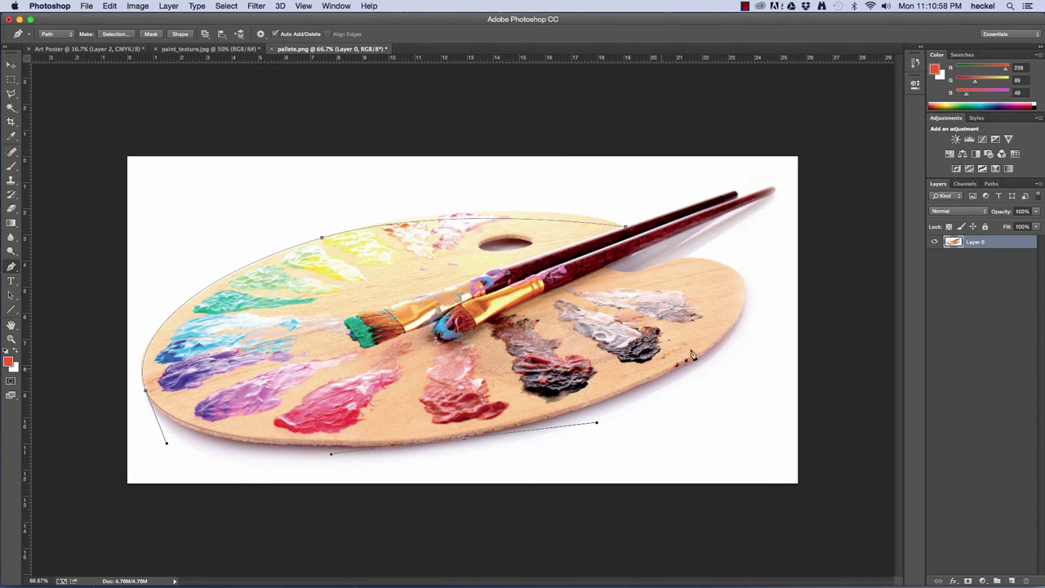
# Step: Continue the Pen path around the palette's right end, its notch and the brush handle tips, closing it at the starting point
pyautogui.moveTo(740, 280); pyautogui.dragTo(690, 214)
pyautogui.moveTo(640, 268); pyautogui.dragTo(625, 276)
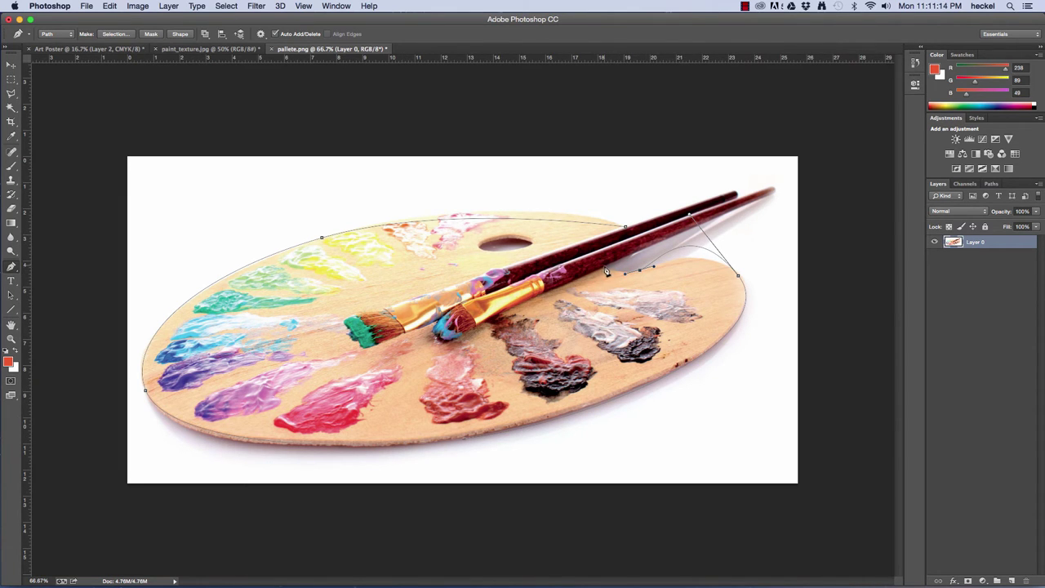
pyautogui.click(774, 195)
pyautogui.moveTo(774, 194); pyautogui.dragTo(763, 190)
# Step: Move the path's starting anchor onto the spot where the palette's edge meets the upper brush handle, working at 100%
pyautogui.press('super+1')
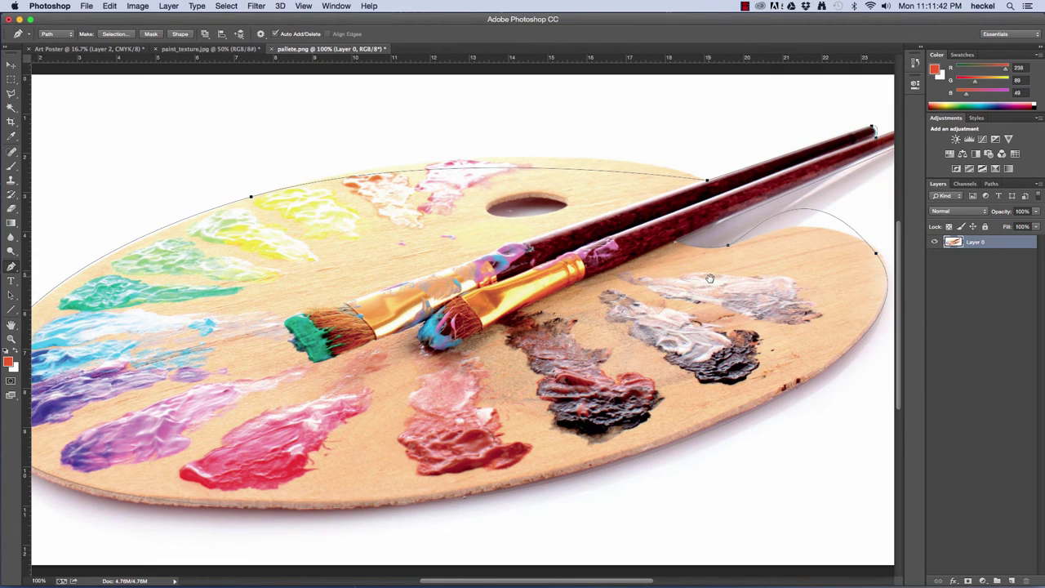
pyautogui.moveTo(707, 274); pyautogui.dragTo(531, 373)
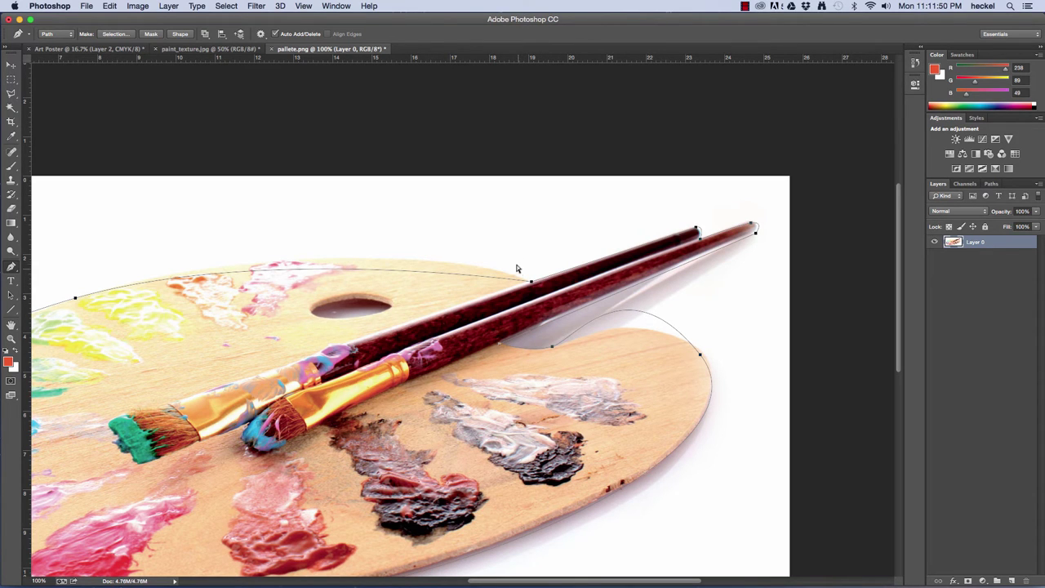
pyautogui.click(532, 282)
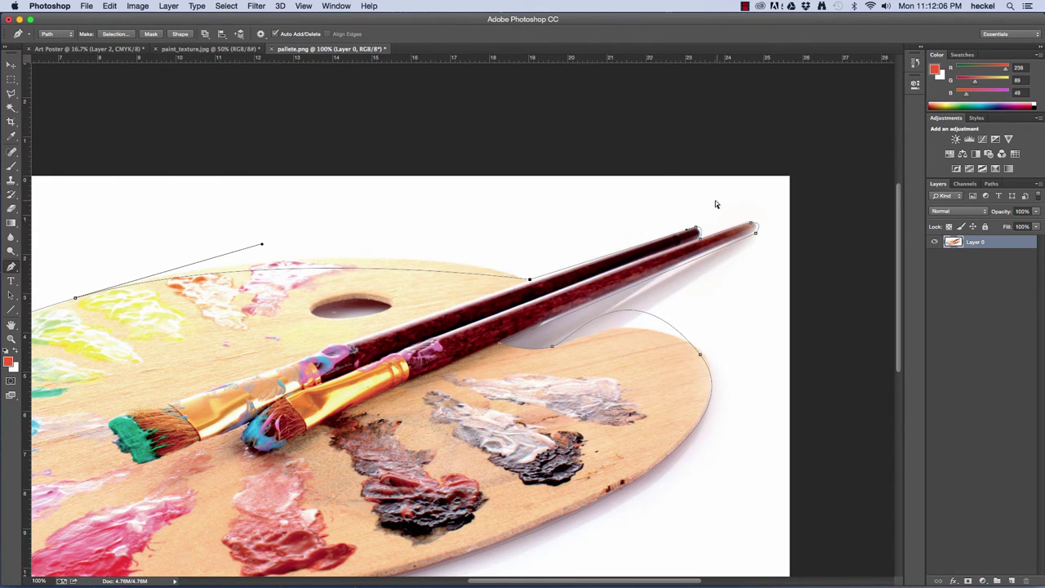
# Step: Adjust the path anchor at the tip of the upper brush handle so the outline follows the handle's end
pyautogui.moveTo(715, 204); pyautogui.dragTo(698, 231)
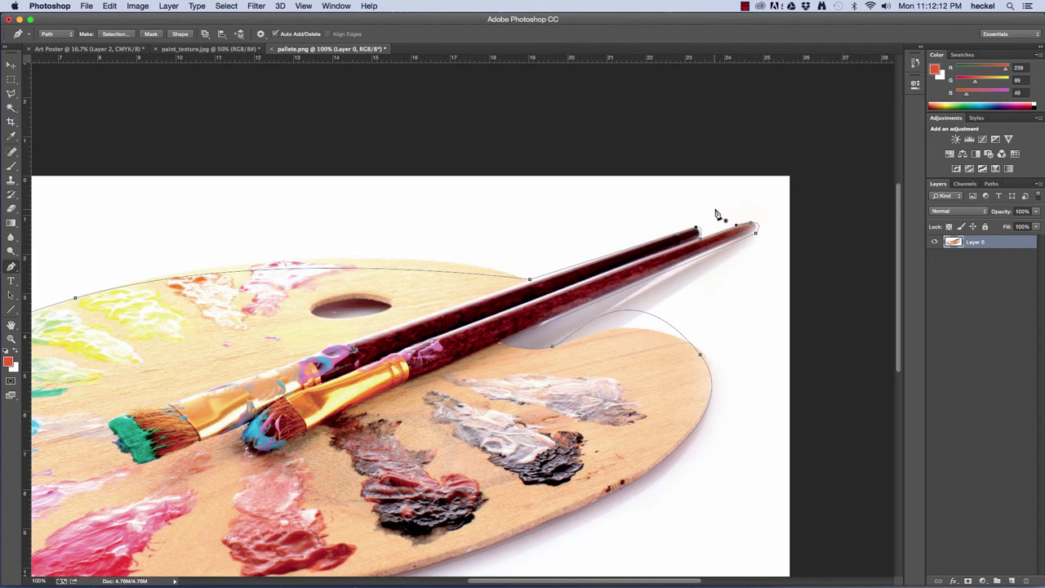
pyautogui.press('super+c')
pyautogui.moveTo(684, 218); pyautogui.dragTo(701, 231)
pyautogui.keyDown('alt'); pyautogui.click(697, 229); pyautogui.keyUp('alt')
pyautogui.moveTo(698, 228); pyautogui.dragTo(702, 221)
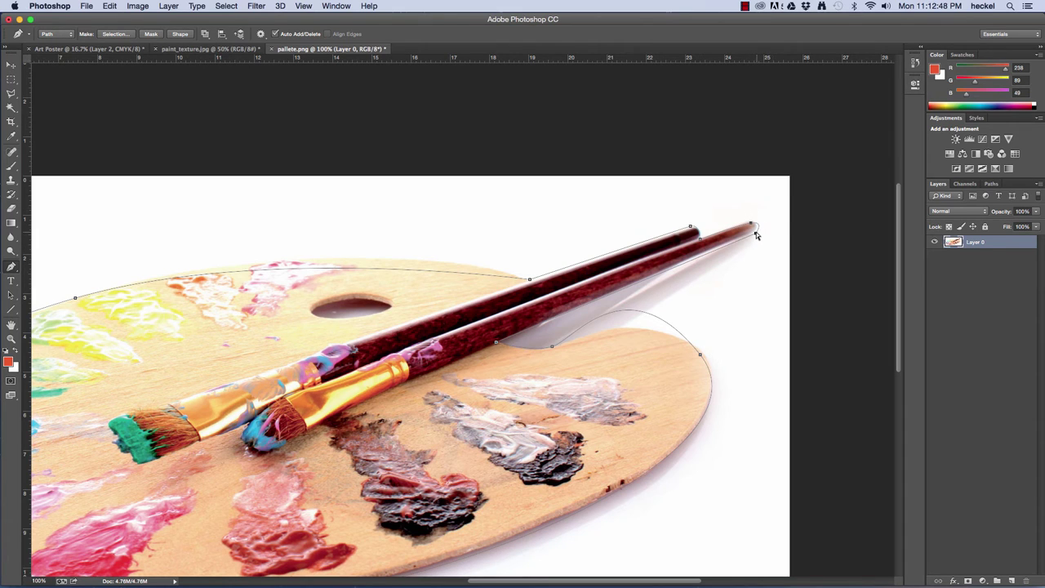
# Step: Tighten the path around the lower brush handle's tip and reshape the curve where the palette's upper edge meets the brush handles
pyautogui.moveTo(755, 235); pyautogui.dragTo(751, 226)
pyautogui.moveTo(753, 227); pyautogui.dragTo(748, 226)
pyautogui.moveTo(529, 280)
pyautogui.mouseDown()
pyautogui.moveTo(556, 285)
pyautogui.moveTo(531, 273)
pyautogui.moveTo(492, 280)
pyautogui.moveTo(488, 262)
pyautogui.mouseUp()
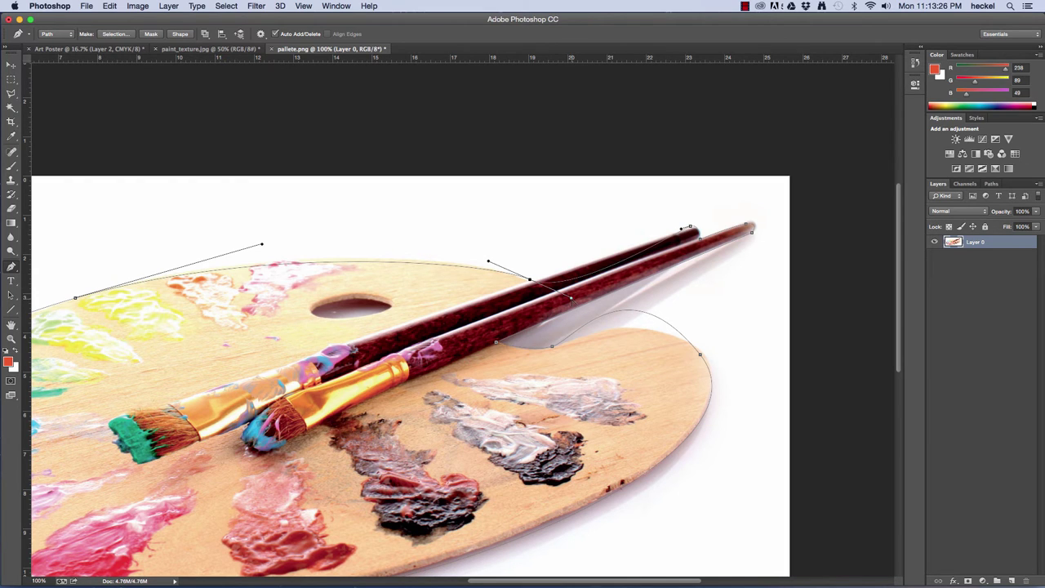
pyautogui.moveTo(571, 298); pyautogui.dragTo(565, 275)
pyautogui.moveTo(488, 261); pyautogui.dragTo(437, 253)
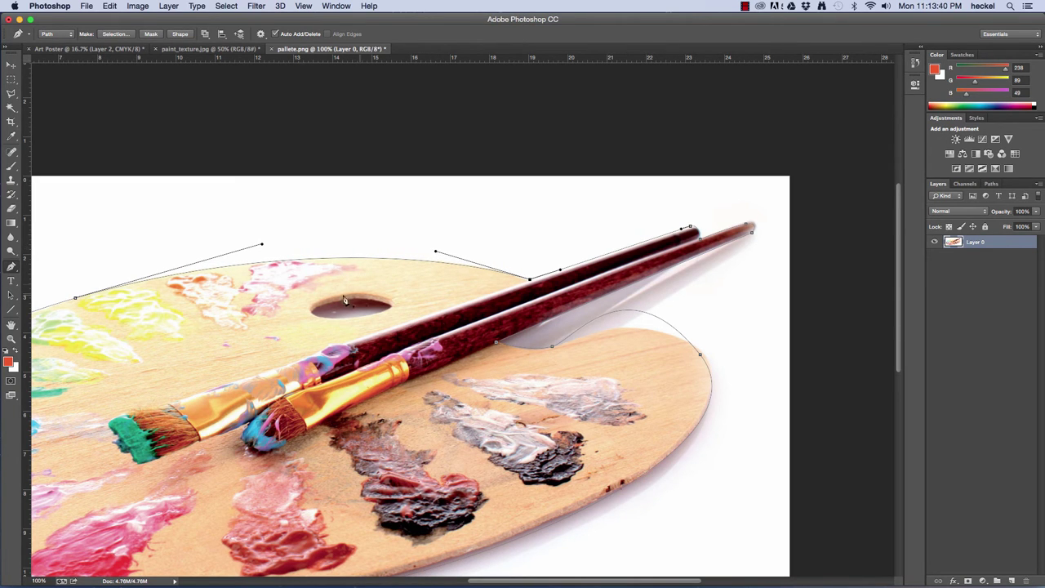
# Step: Refine the path anchors on the palette's upper-left edge and left end so the curve follows the rim
pyautogui.moveTo(213, 329)
pyautogui.mouseDown()
pyautogui.moveTo(531, 283)
pyautogui.moveTo(535, 272)
pyautogui.mouseUp()
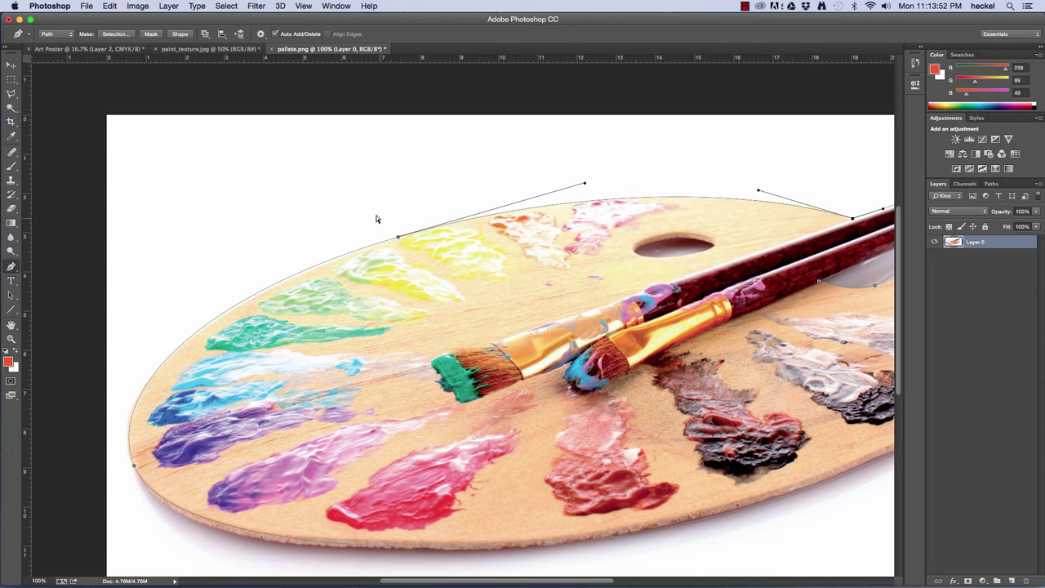
pyautogui.moveTo(378, 212); pyautogui.dragTo(409, 261)
pyautogui.keyDown('ctrl'); pyautogui.click(397, 239); pyautogui.keyUp('ctrl')
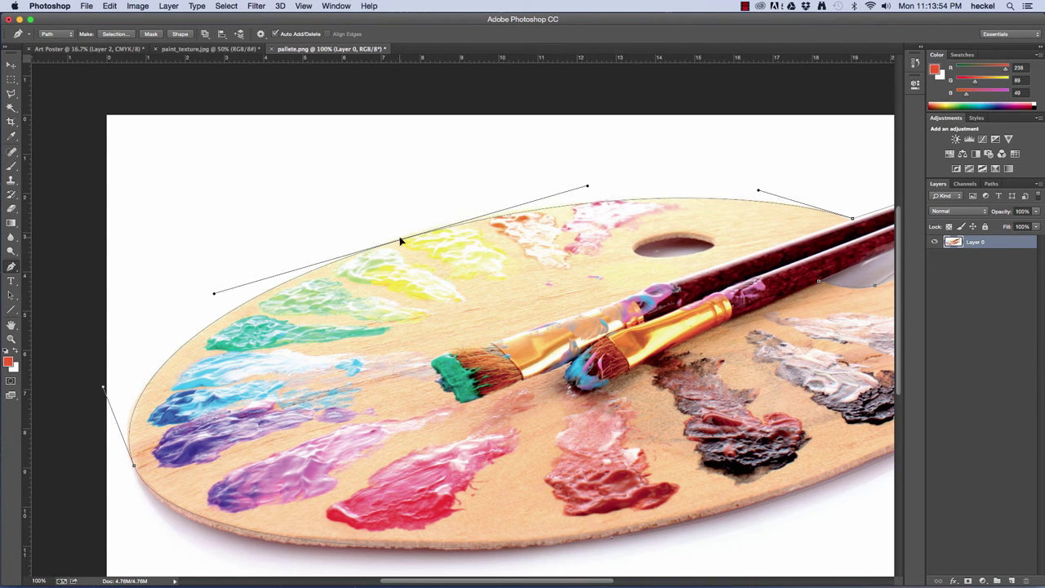
pyautogui.moveTo(398, 239); pyautogui.dragTo(402, 240)
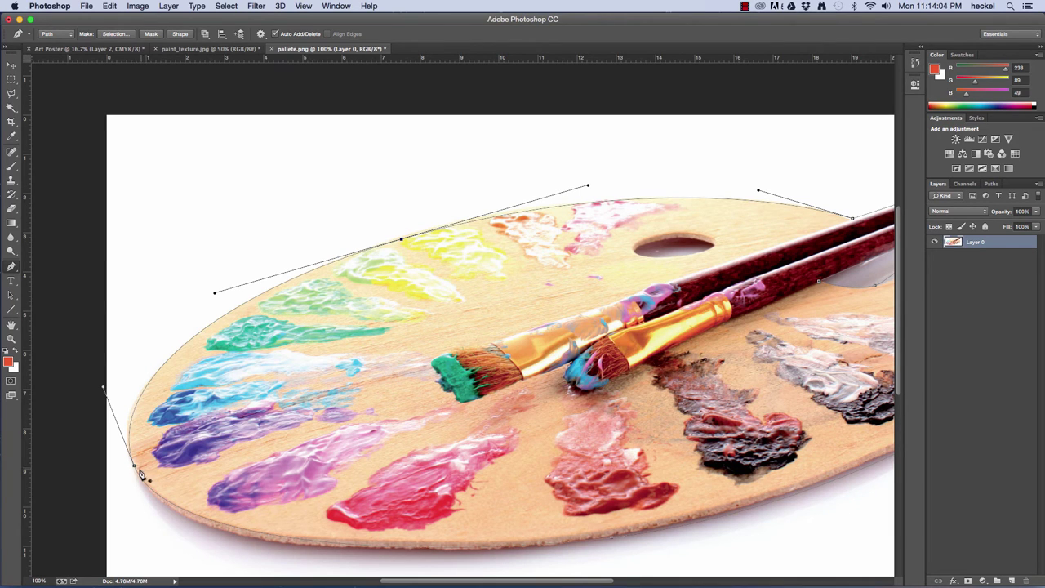
pyautogui.moveTo(133, 464); pyautogui.dragTo(128, 499)
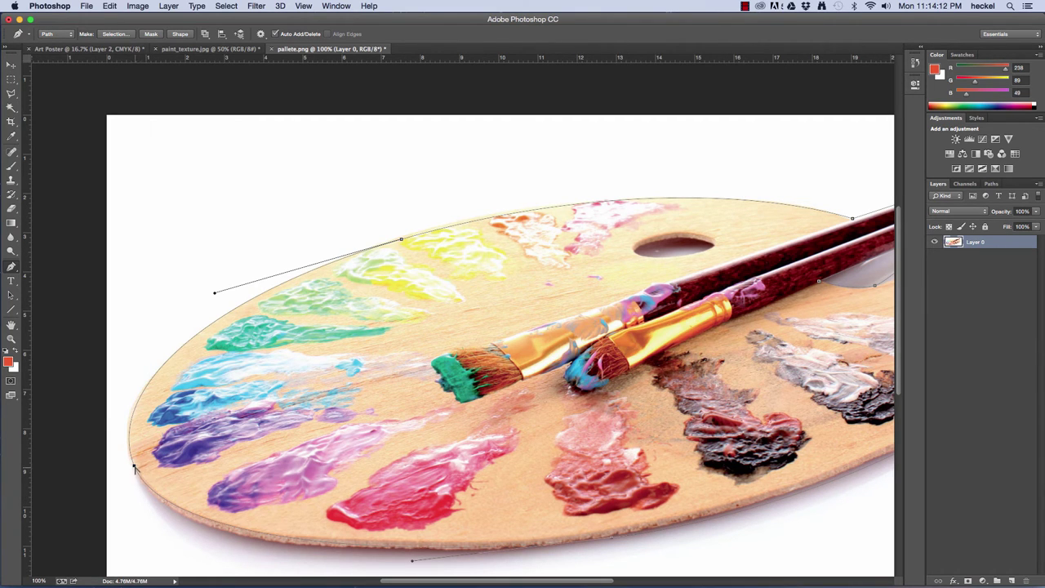
pyautogui.moveTo(134, 467); pyautogui.dragTo(168, 558)
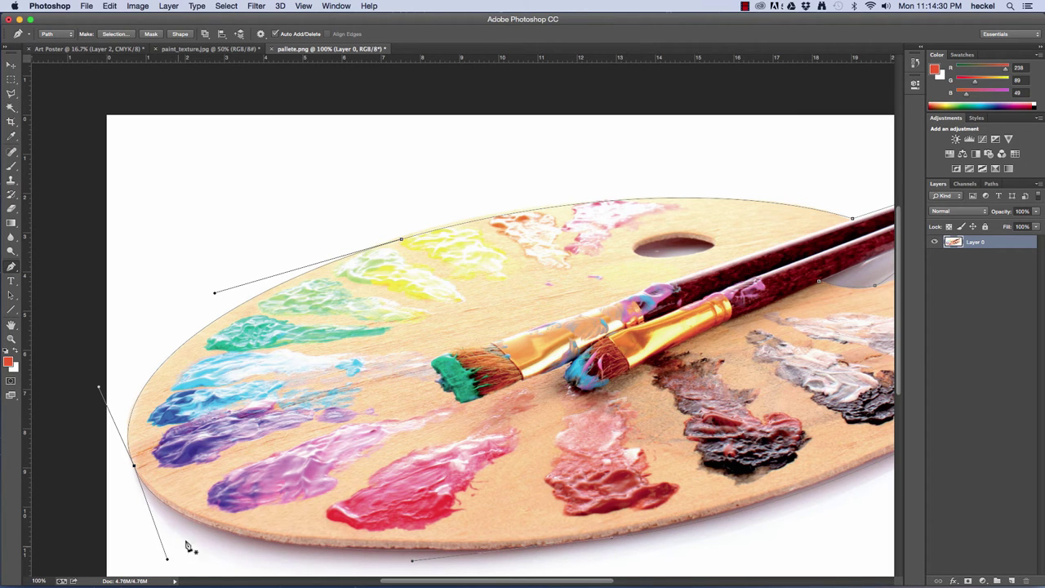
# Step: Adjust the direction handles of the path anchor on the palette's lower edge to fit the curve to the rim
pyautogui.hscroll(5, 648, 462)
pyautogui.scroll(-2, 648, 461)
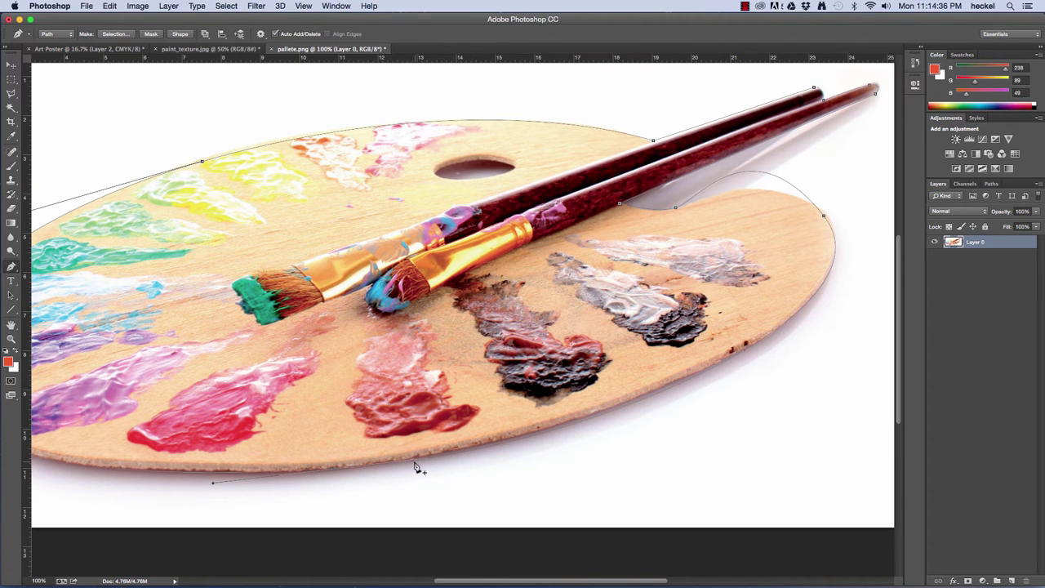
pyautogui.moveTo(414, 462); pyautogui.dragTo(613, 427)
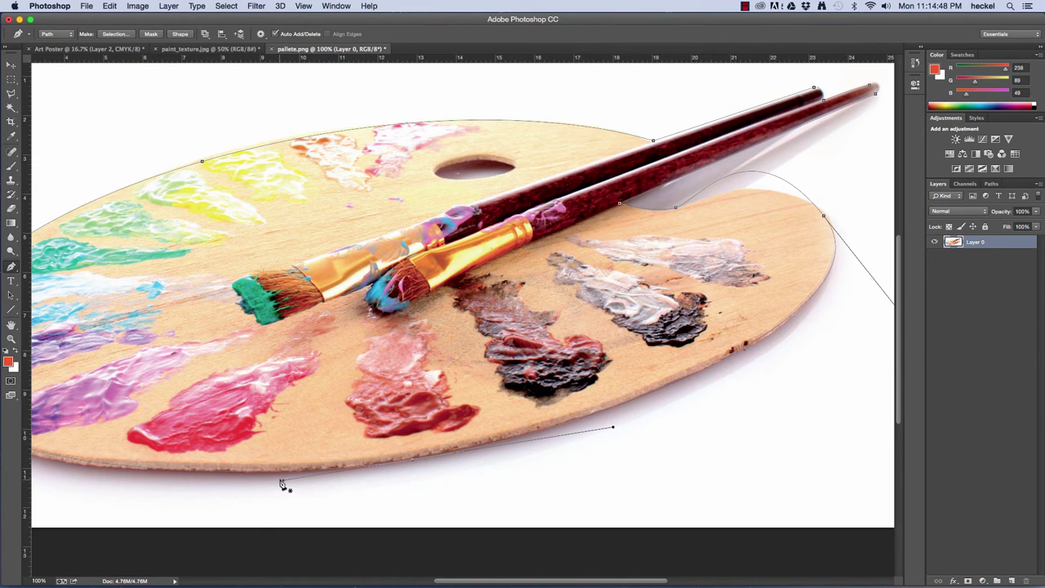
pyautogui.moveTo(256, 478); pyautogui.dragTo(418, 392)
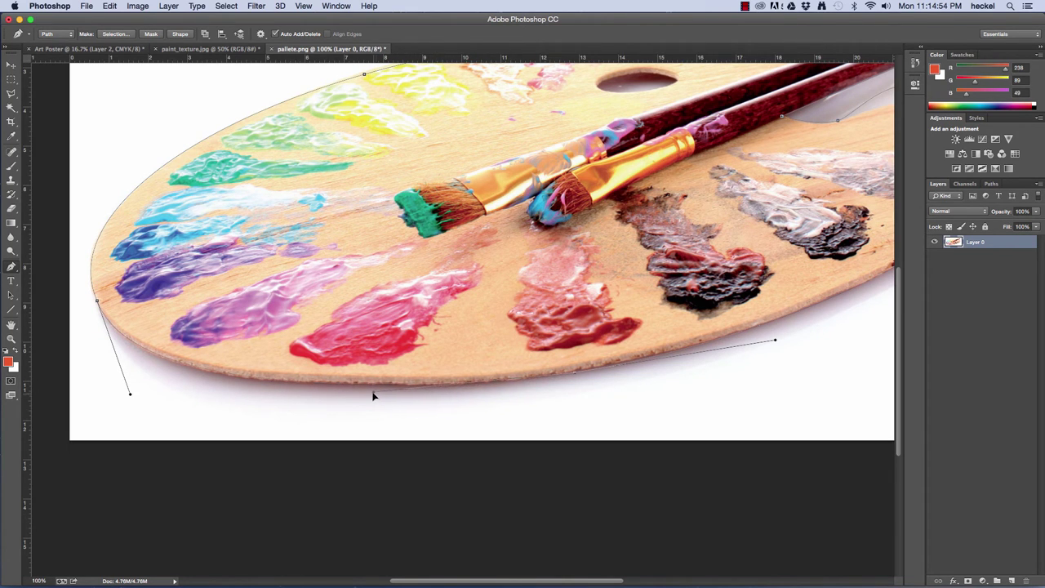
pyautogui.moveTo(374, 395); pyautogui.dragTo(374, 396)
# Step: Reshape the curve handles of the anchor at the palette's right end so the path hugs the rounded edge below the notch
pyautogui.hscroll(10, 753, 292)
pyautogui.scroll(3, 753, 292)
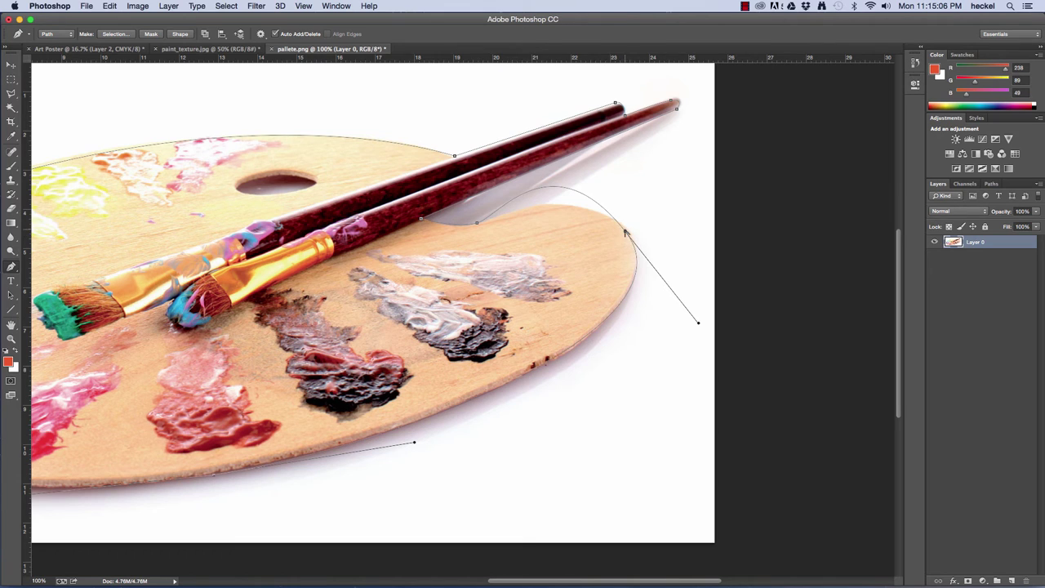
pyautogui.moveTo(624, 232); pyautogui.dragTo(580, 181)
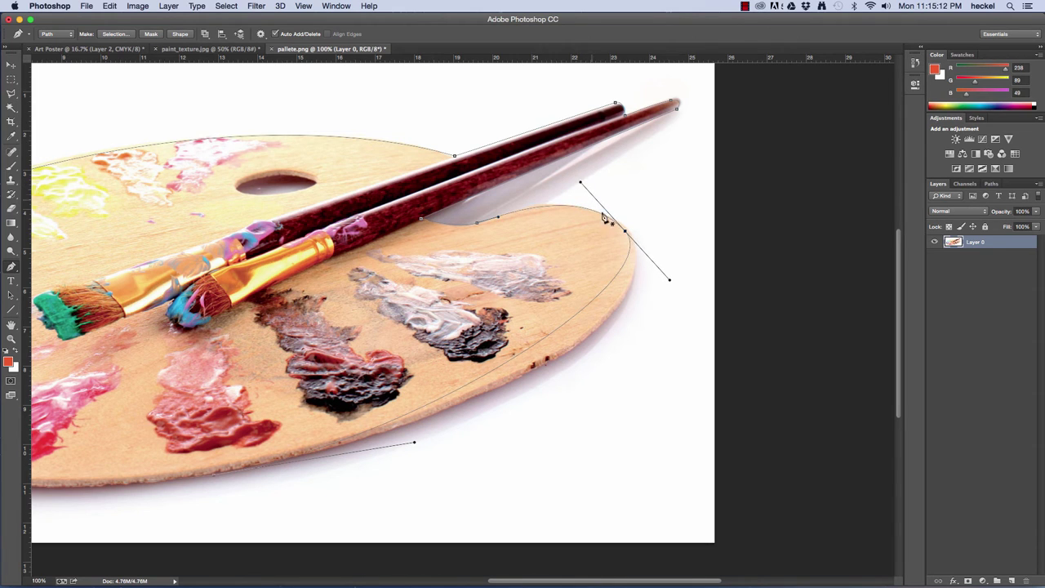
pyautogui.moveTo(669, 280); pyautogui.dragTo(697, 322)
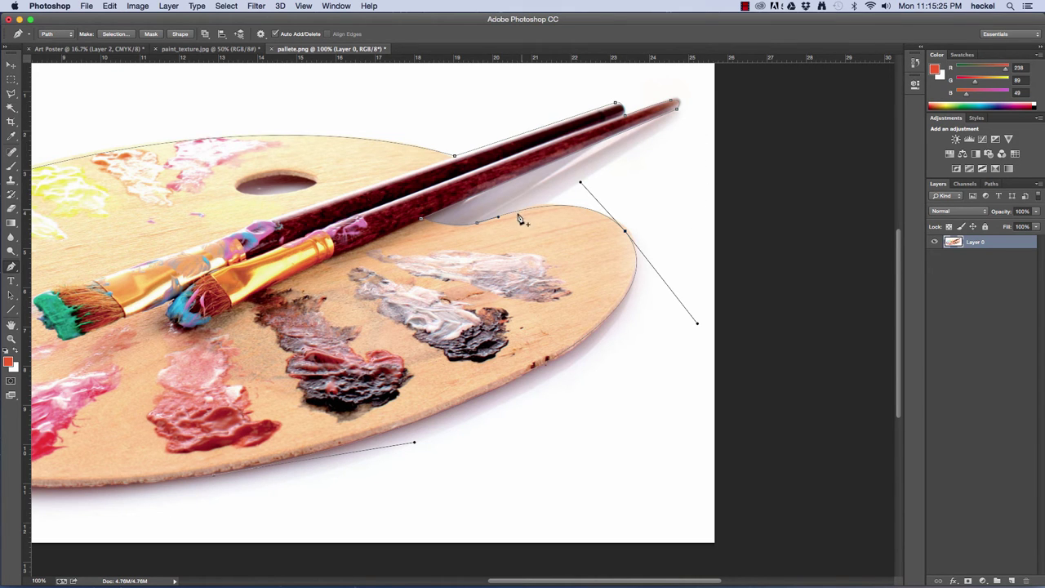
# Step: Convert the path into a new anti-aliased selection with 0 pixels feather and add a layer mask from it
pyautogui.moveTo(349, 356)
pyautogui.mouseDown()
pyautogui.moveTo(693, 315)
pyautogui.moveTo(534, 317)
pyautogui.moveTo(512, 327)
pyautogui.mouseUp()
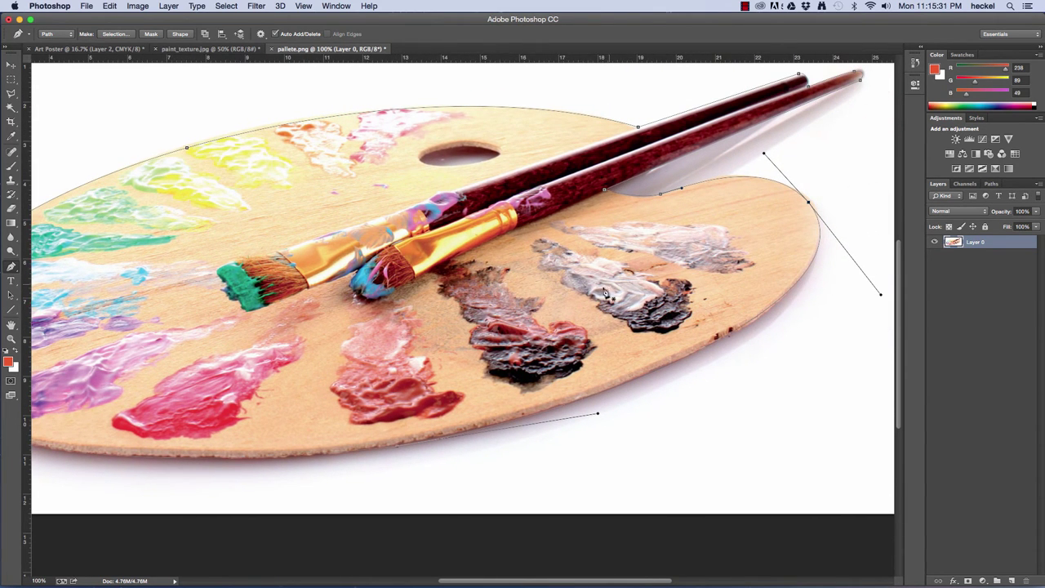
pyautogui.rightClick(537, 270)
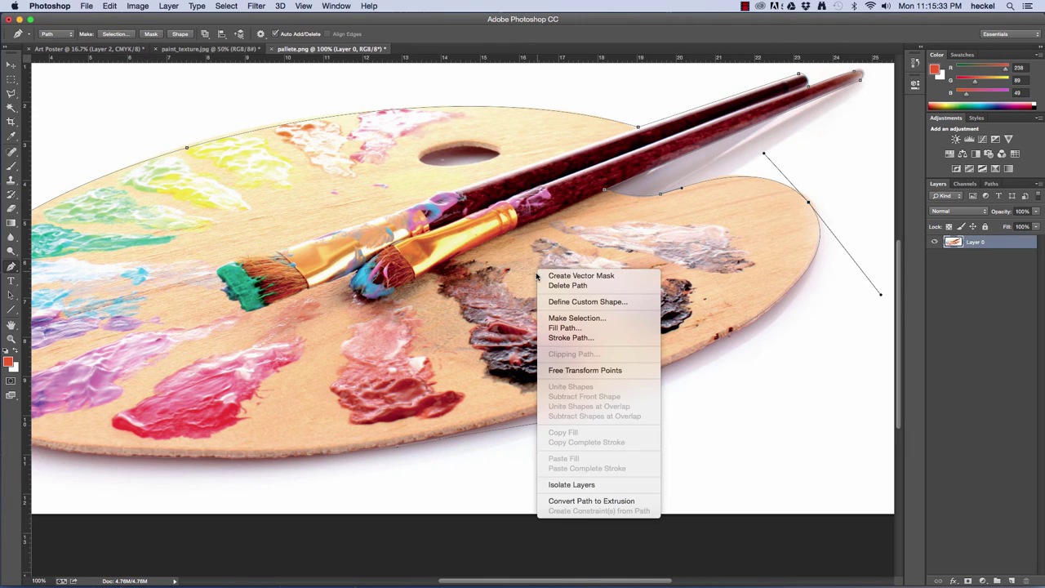
pyautogui.click(595, 320)
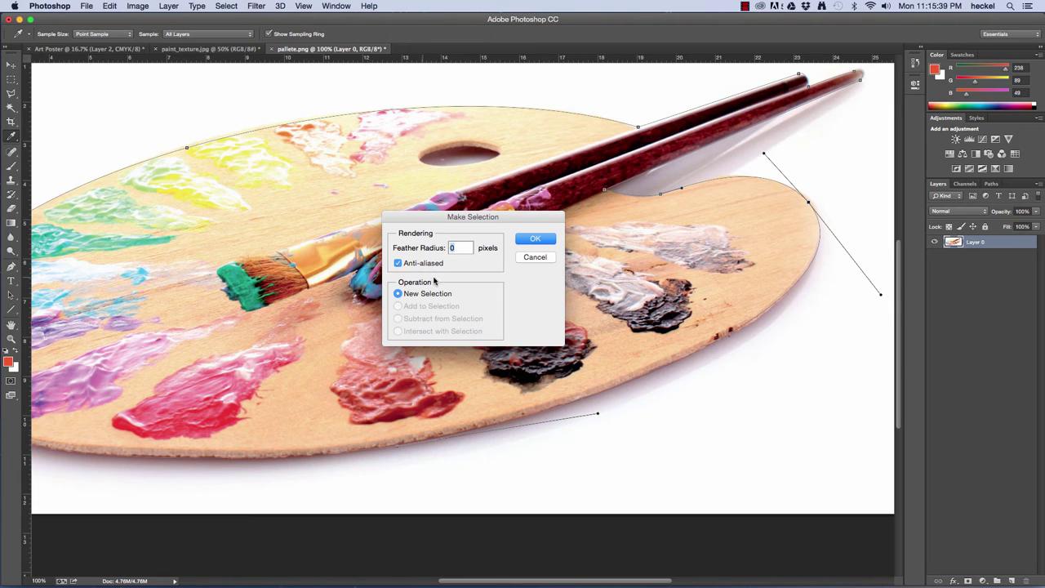
pyautogui.click(539, 241)
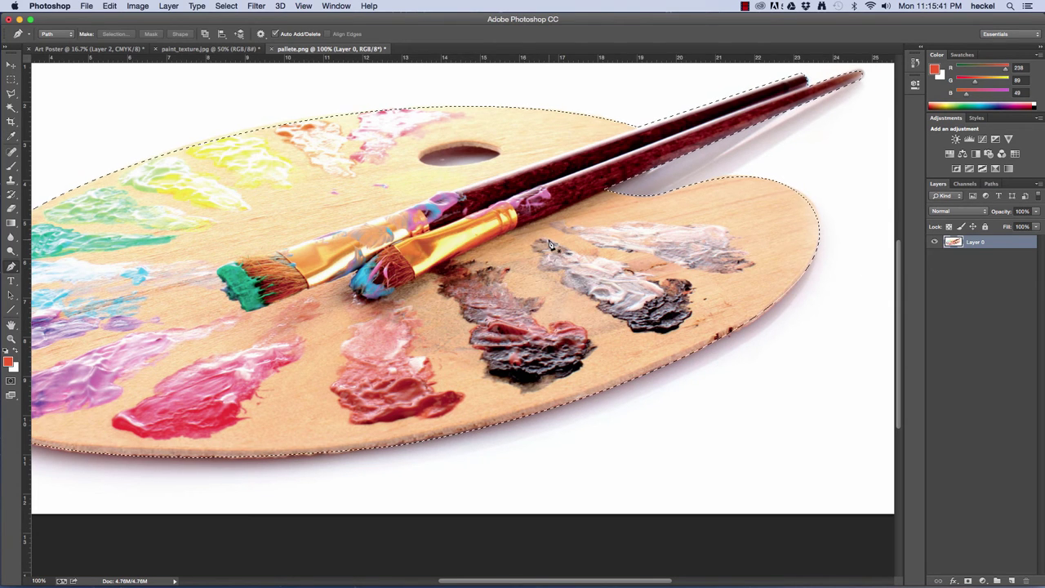
pyautogui.click(967, 581)
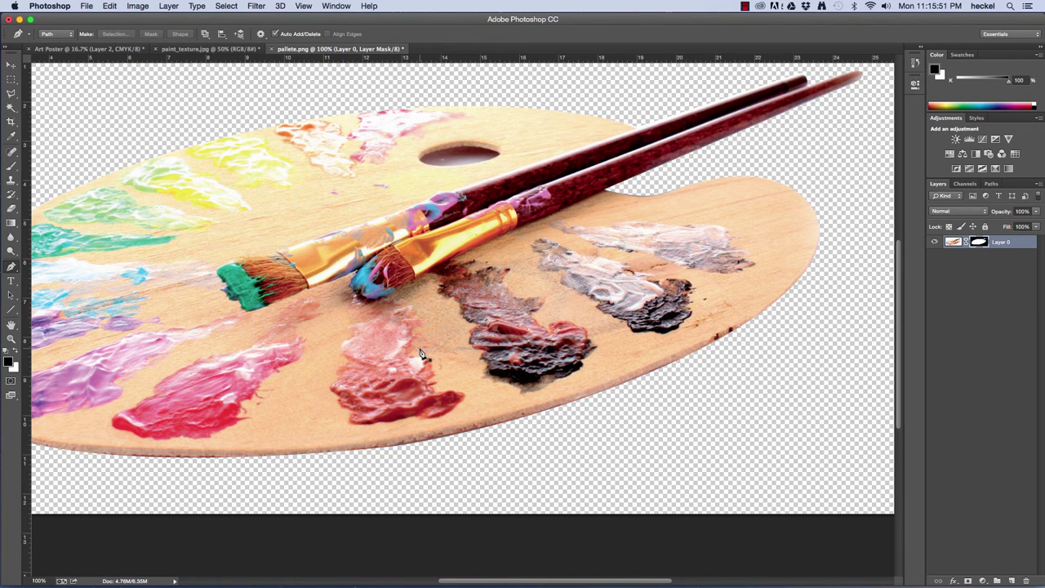
# Step: Select the palette's thumb hole with the Magic Wand at tolerance 32
pyautogui.press('super+minus')
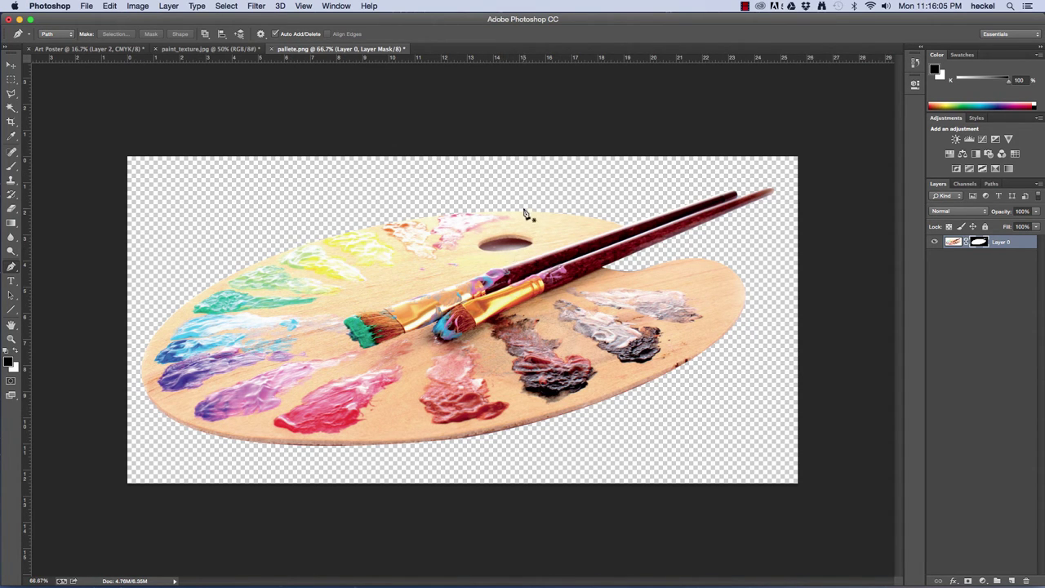
pyautogui.click(11, 108)
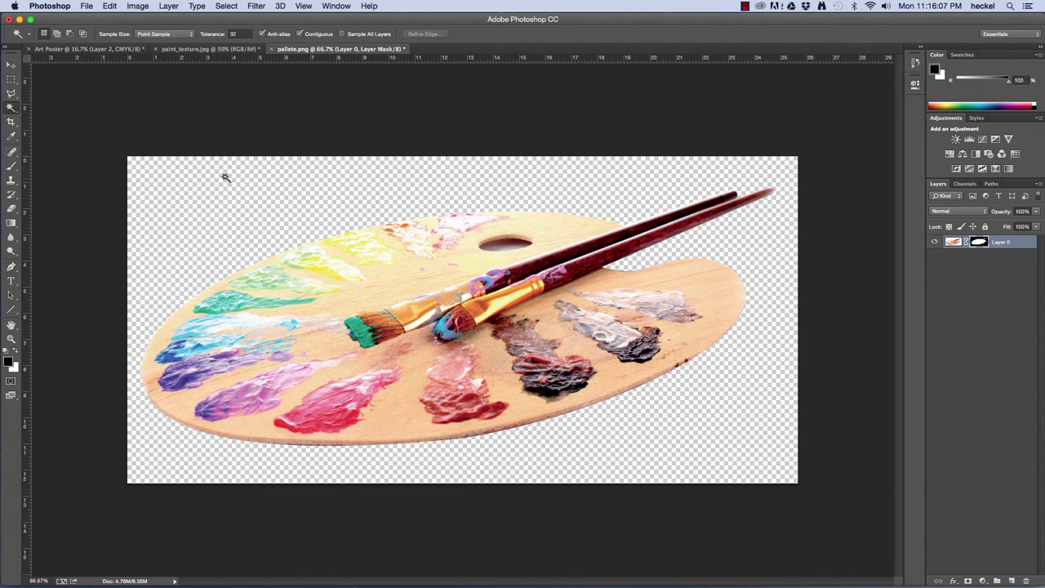
pyautogui.click(505, 247)
pyautogui.press('super+plus')
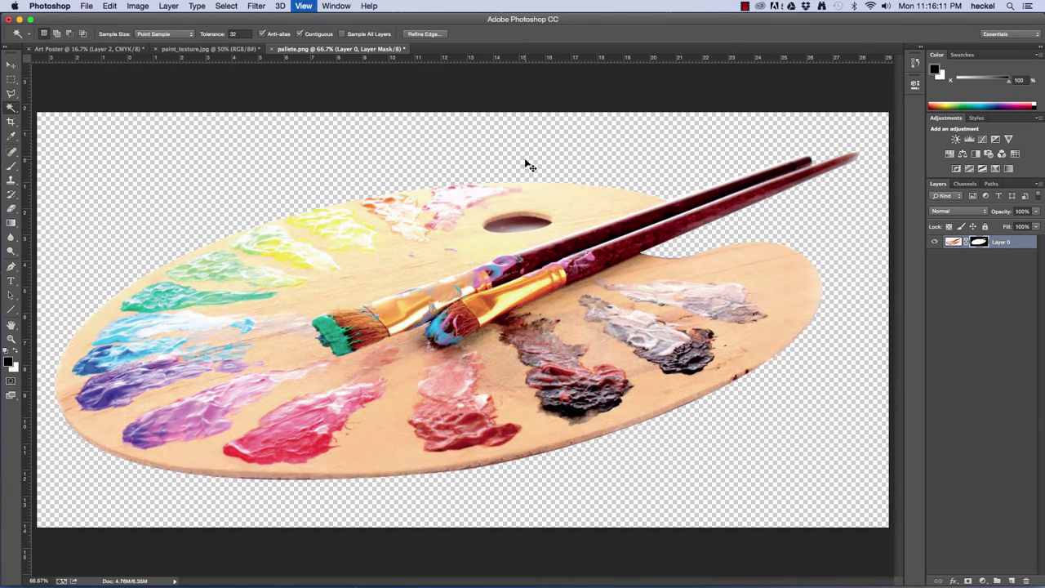
pyautogui.press('shift')
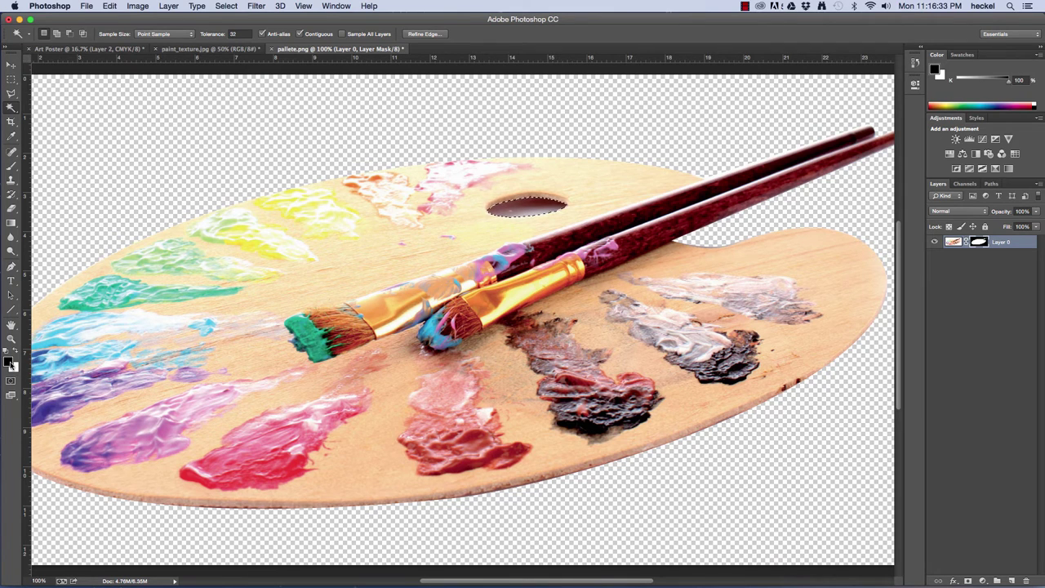
# Step: Fill the thumb hole selection with black on the layer mask using the Paint Bucket, and deselect
pyautogui.click(10, 222)
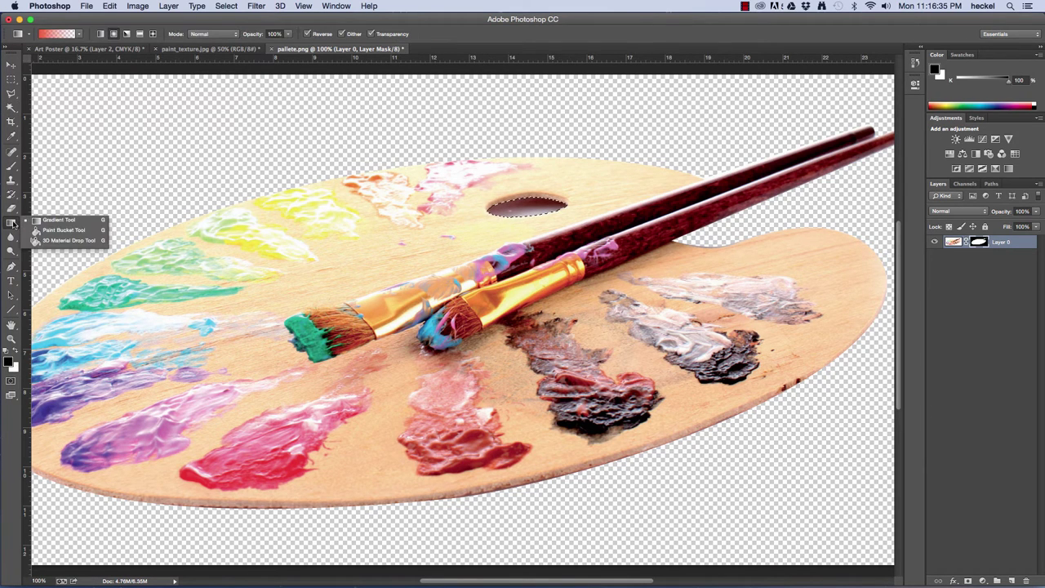
pyautogui.click(62, 230)
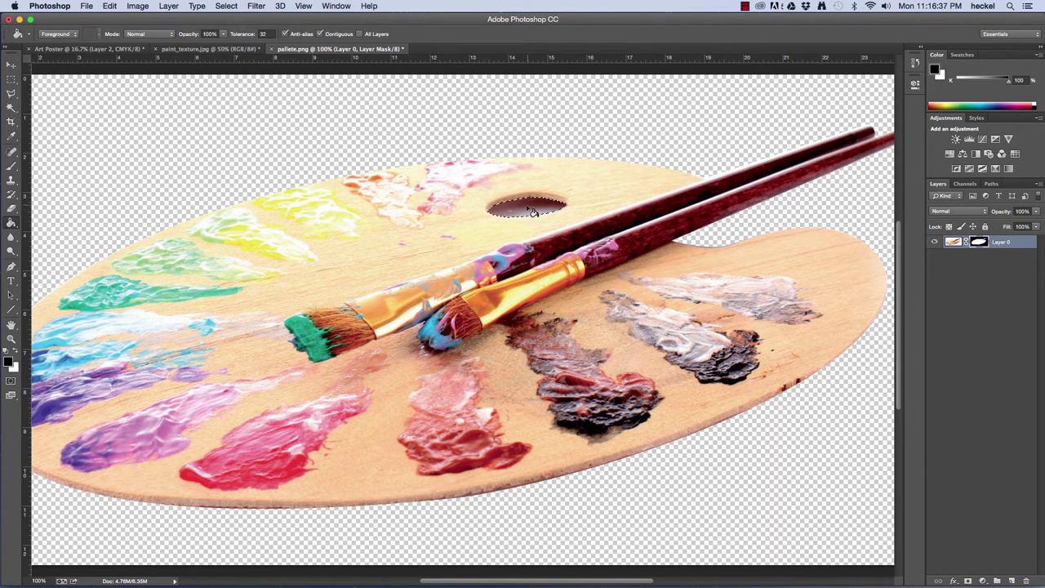
pyautogui.click(537, 210)
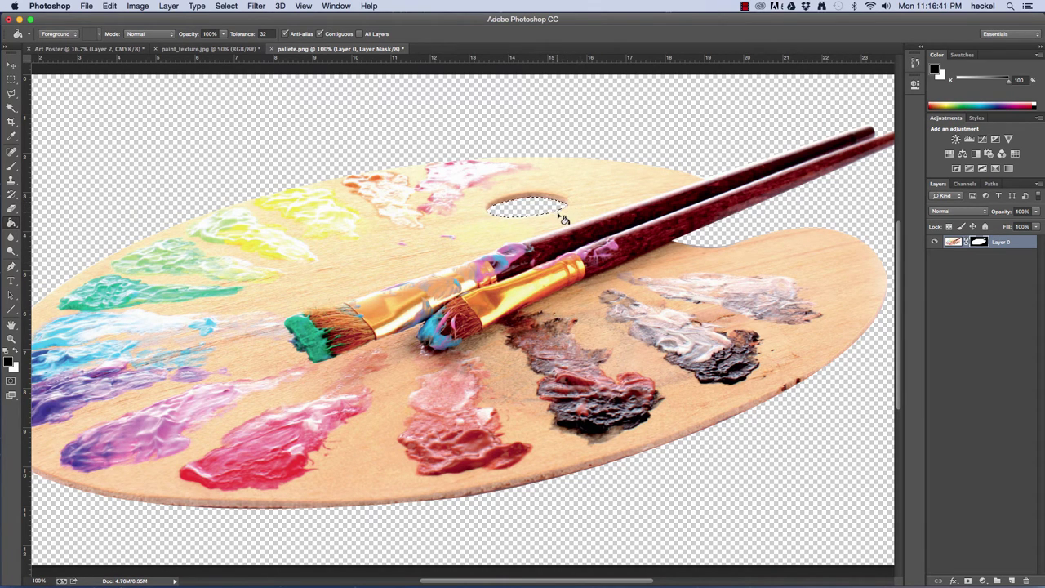
pyautogui.press('super+d')
# Step: Apply the layer mask to the palette layer permanently
pyautogui.press('super+minus')
pyautogui.press('super+minus')
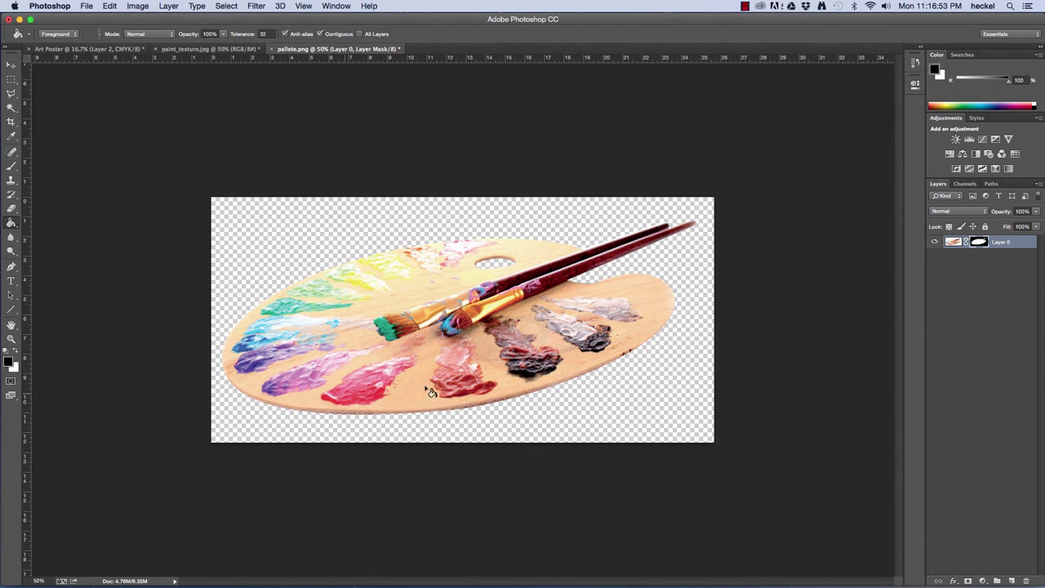
pyautogui.rightClick(977, 244)
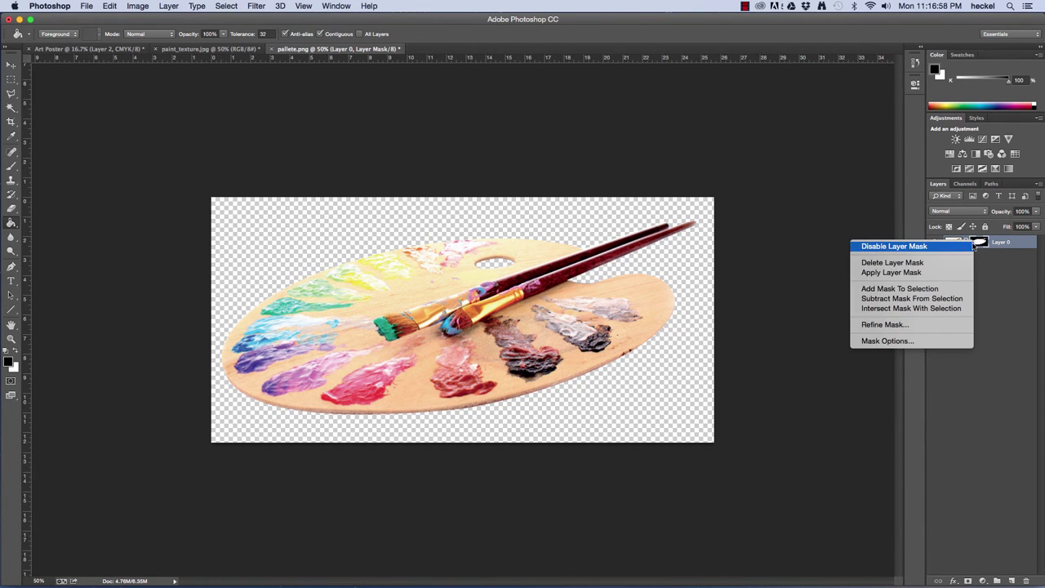
pyautogui.click(939, 273)
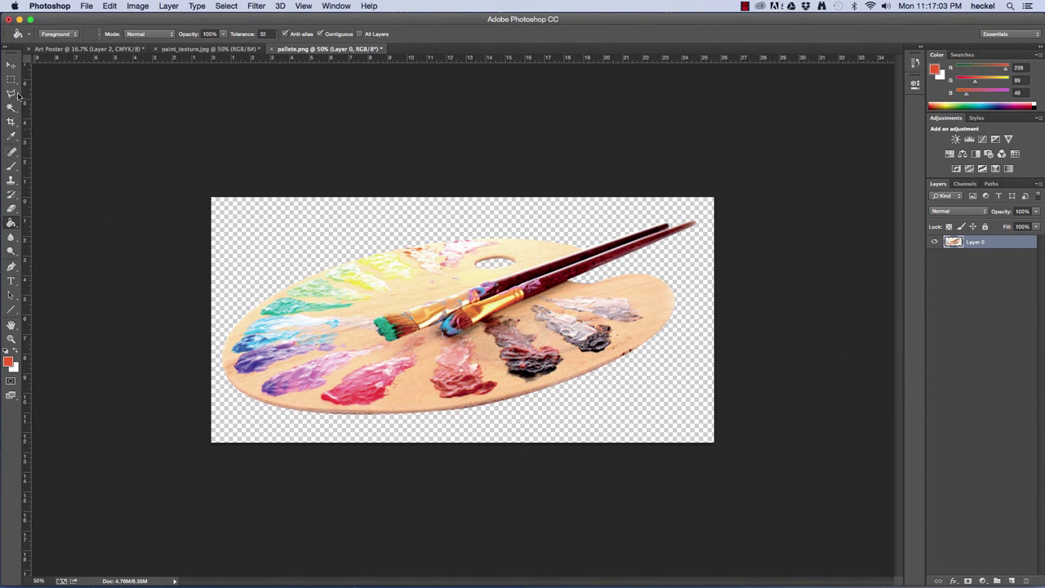
# Step: Copy the cut-out palette into the Art Poster document with the Move tool, placing it near the poster's centre
pyautogui.click(11, 65)
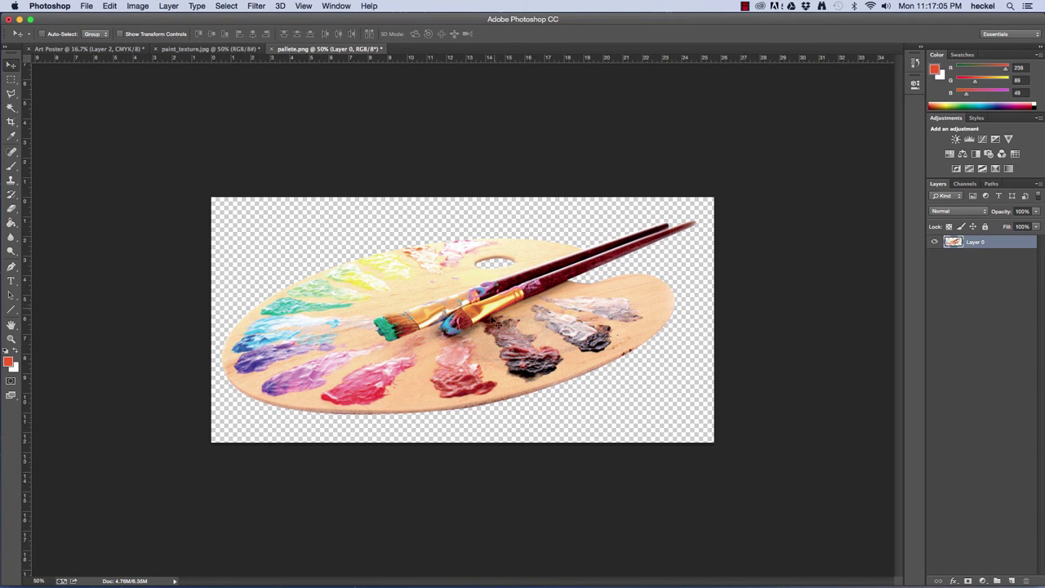
pyautogui.moveTo(466, 329); pyautogui.dragTo(108, 49)
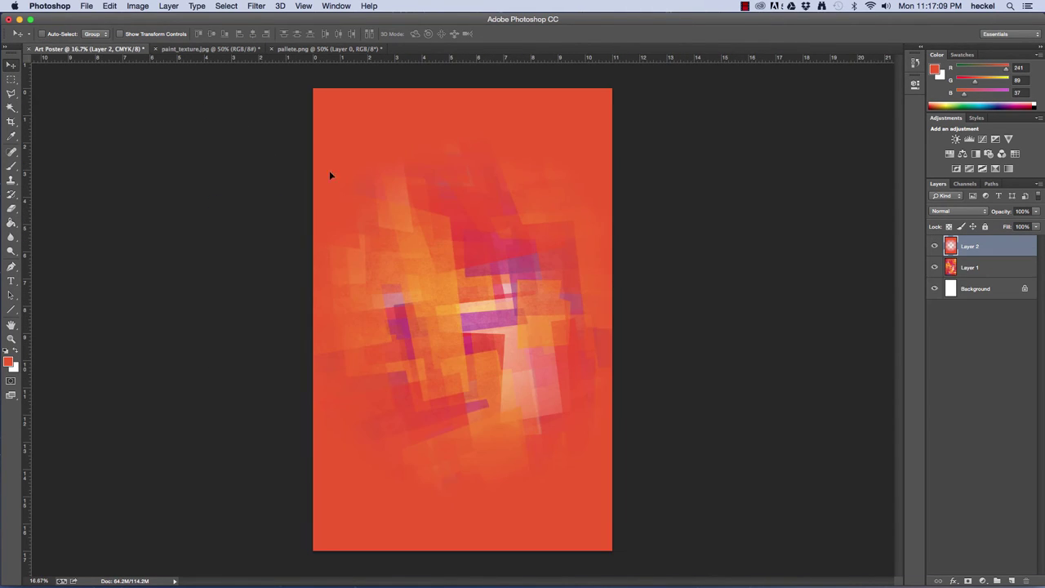
pyautogui.moveTo(487, 315)
pyautogui.mouseDown()
pyautogui.moveTo(423, 326)
pyautogui.moveTo(485, 323)
pyautogui.mouseUp()
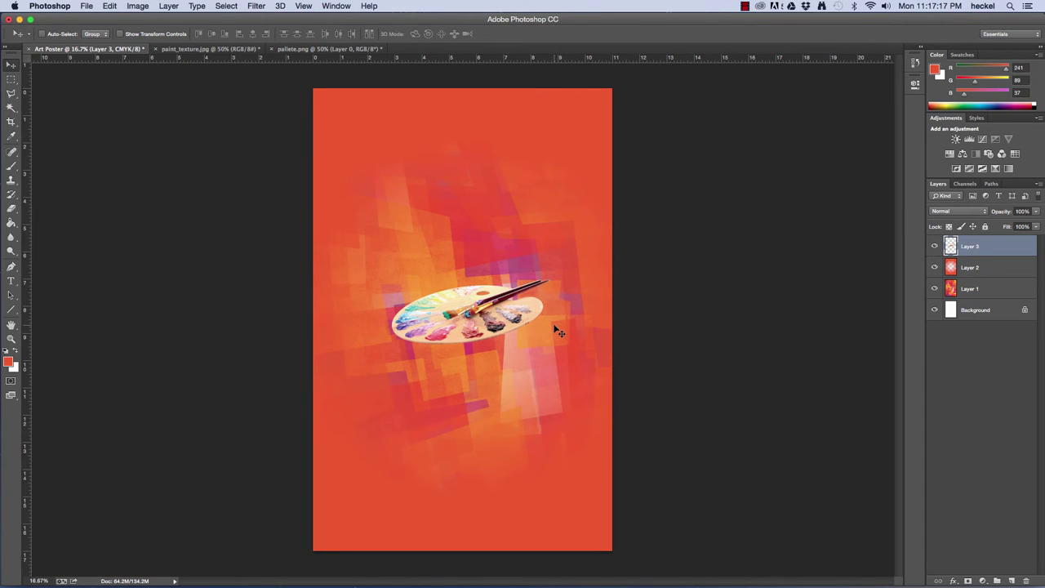
# Step: Scale the palette up to about 141% and position it across the middle of the poster
pyautogui.press('super+t')
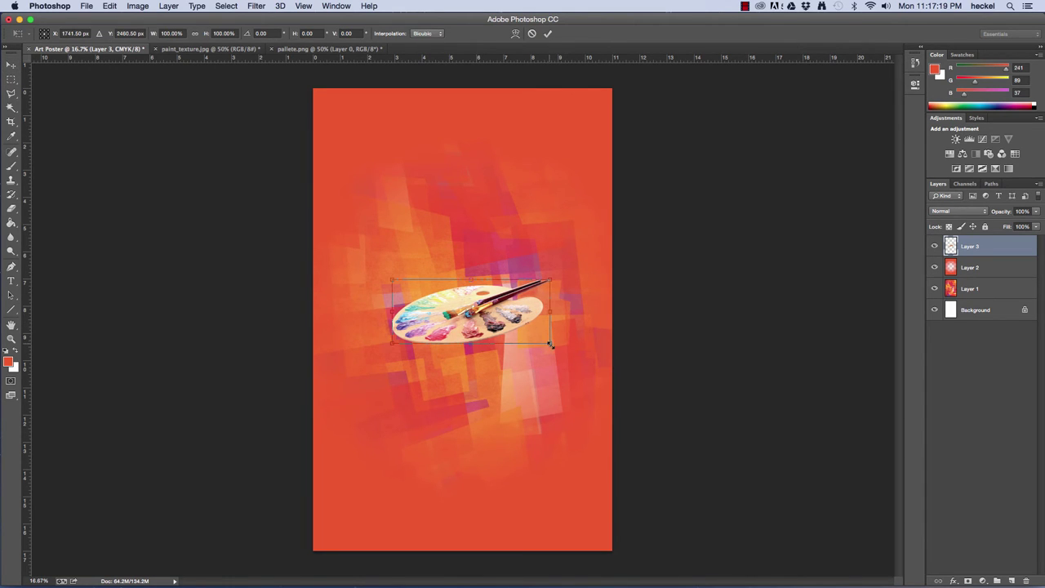
pyautogui.moveTo(551, 344); pyautogui.dragTo(584, 358)
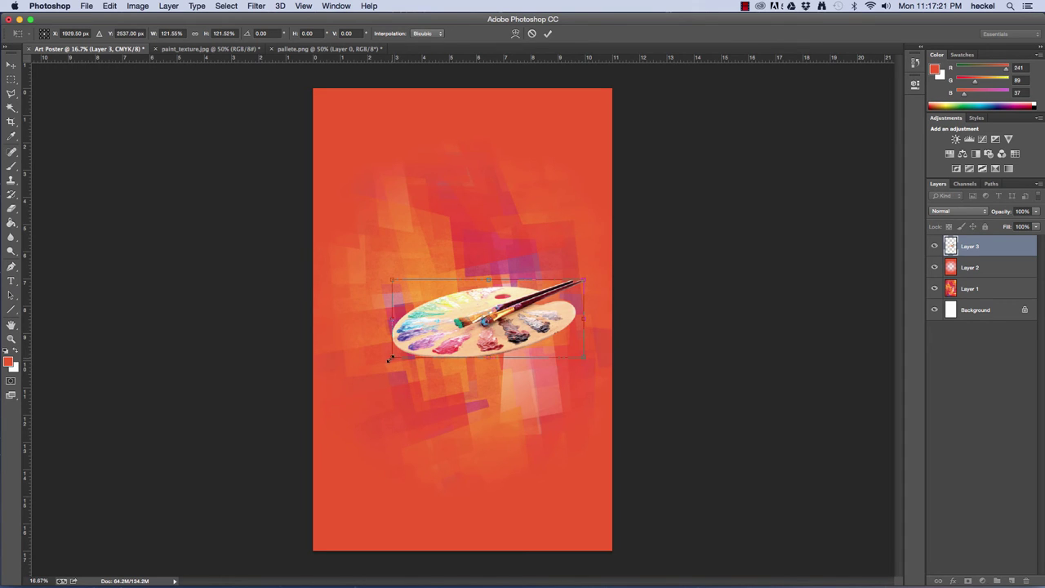
pyautogui.moveTo(389, 358); pyautogui.dragTo(361, 369)
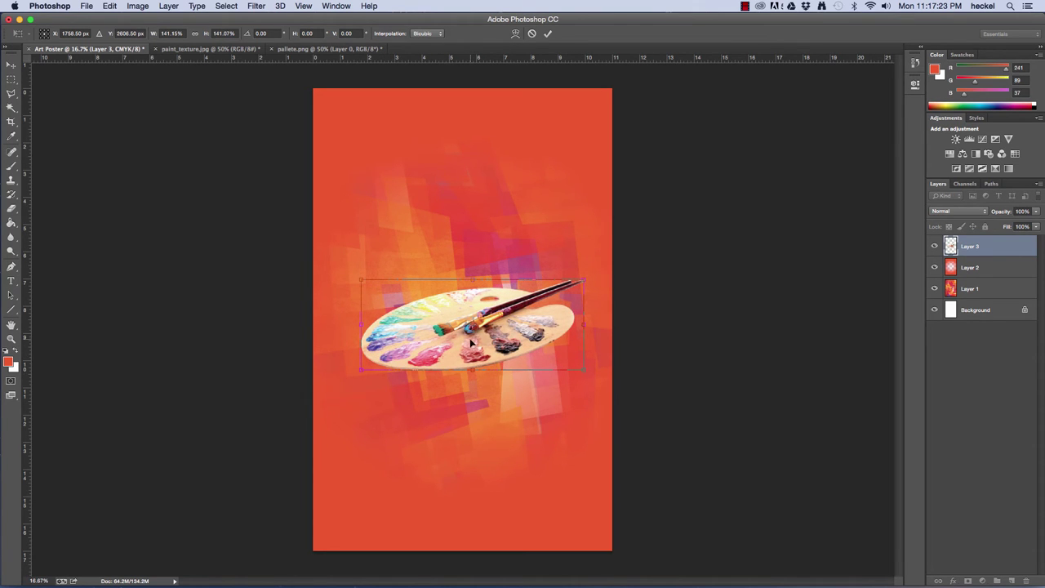
pyautogui.moveTo(460, 351); pyautogui.dragTo(450, 342)
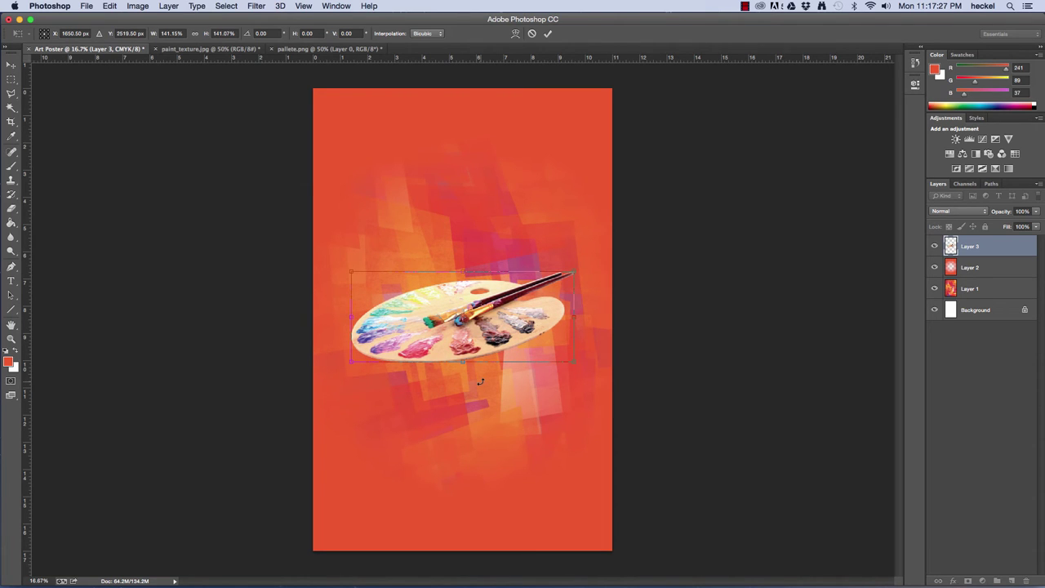
pyautogui.press('Return')
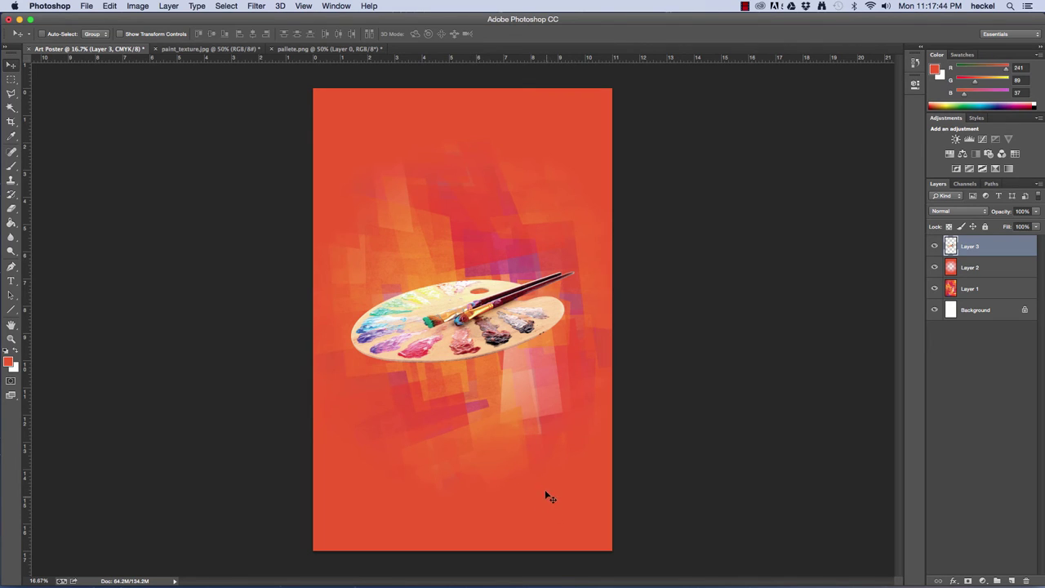
# Step: Create a text box across the poster's full width above the palette, using Coalition at 72 pt in white
pyautogui.click(11, 282)
pyautogui.moveTo(315, 152); pyautogui.dragTo(613, 234)
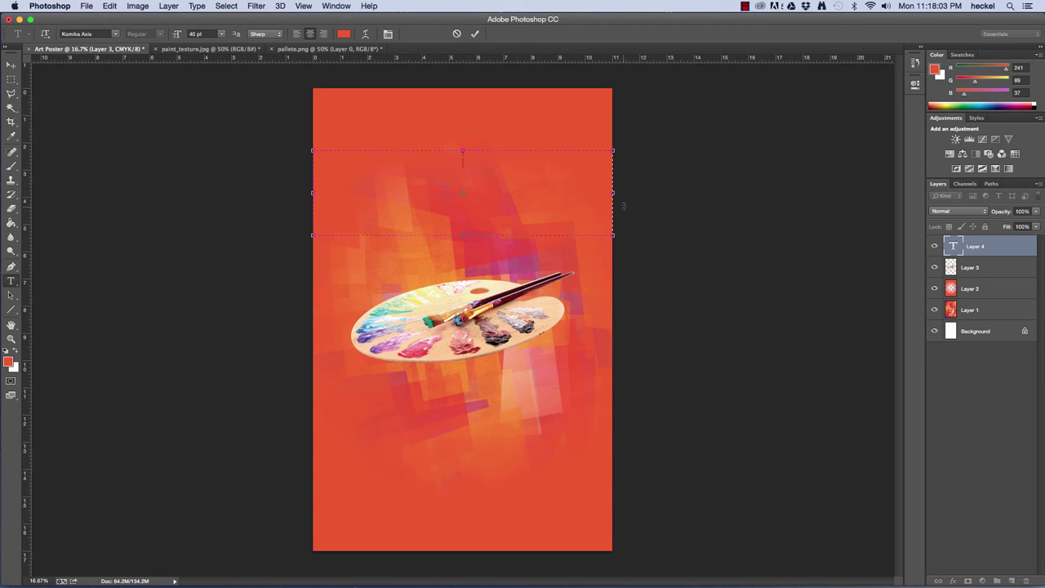
pyautogui.click(116, 33)
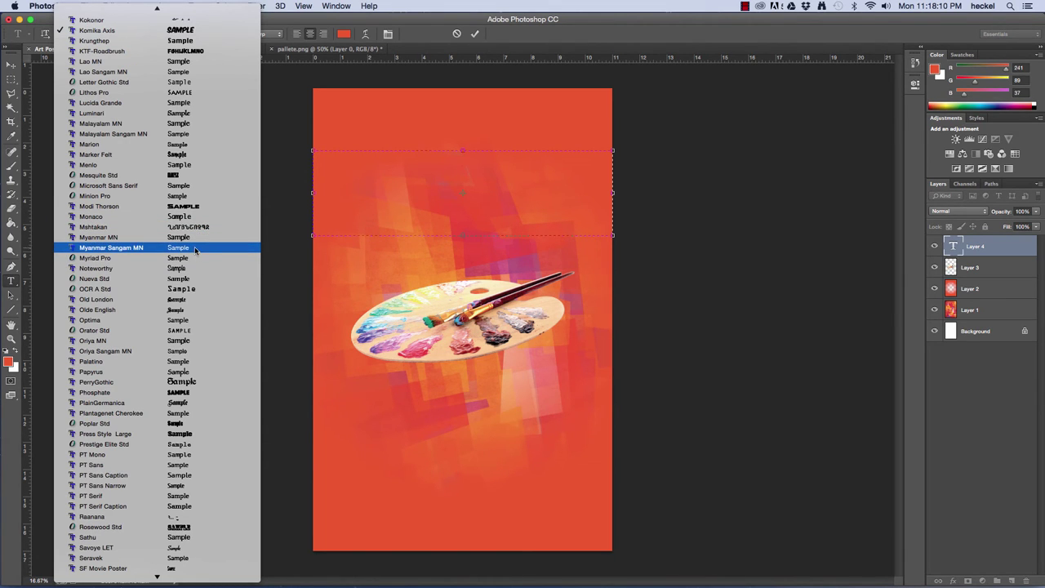
pyautogui.moveTo(158, 7)
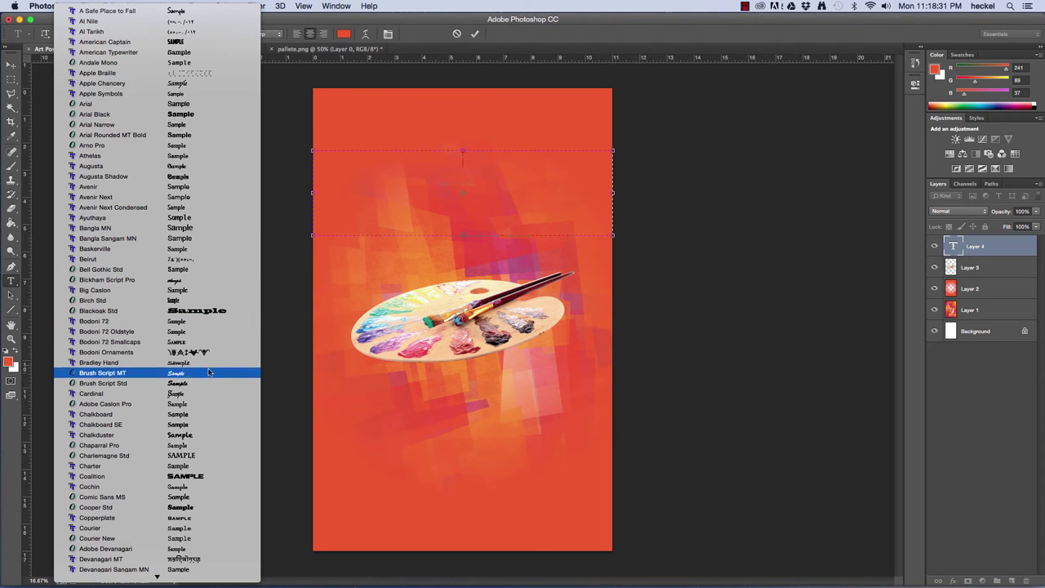
pyautogui.click(220, 476)
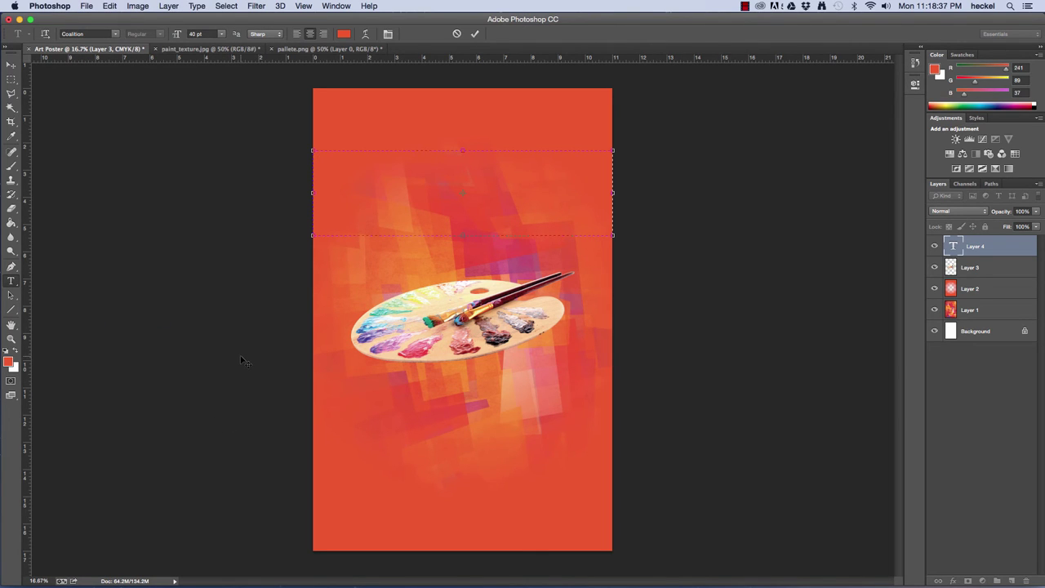
pyautogui.click(222, 35)
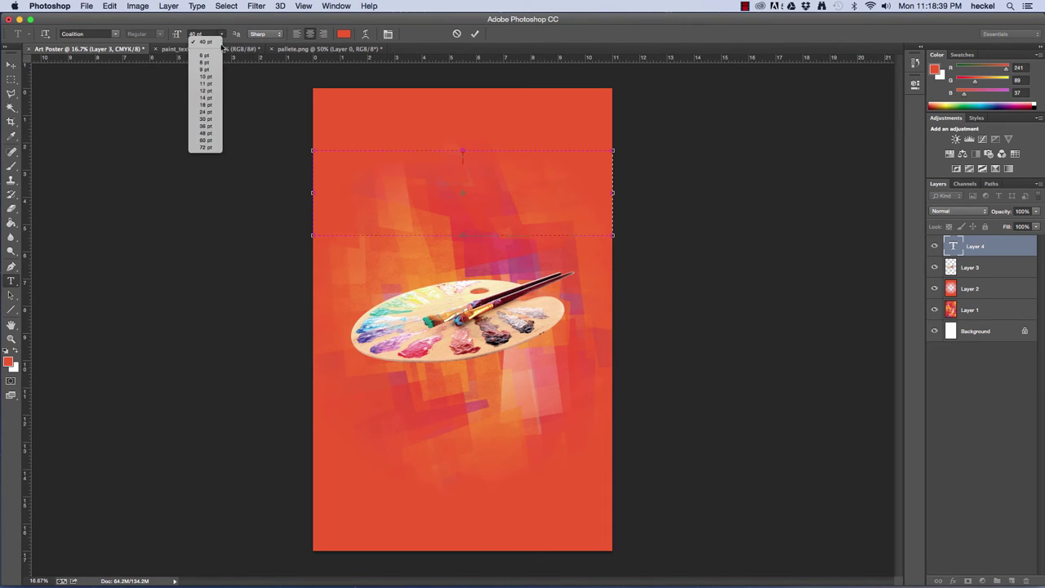
pyautogui.click(206, 147)
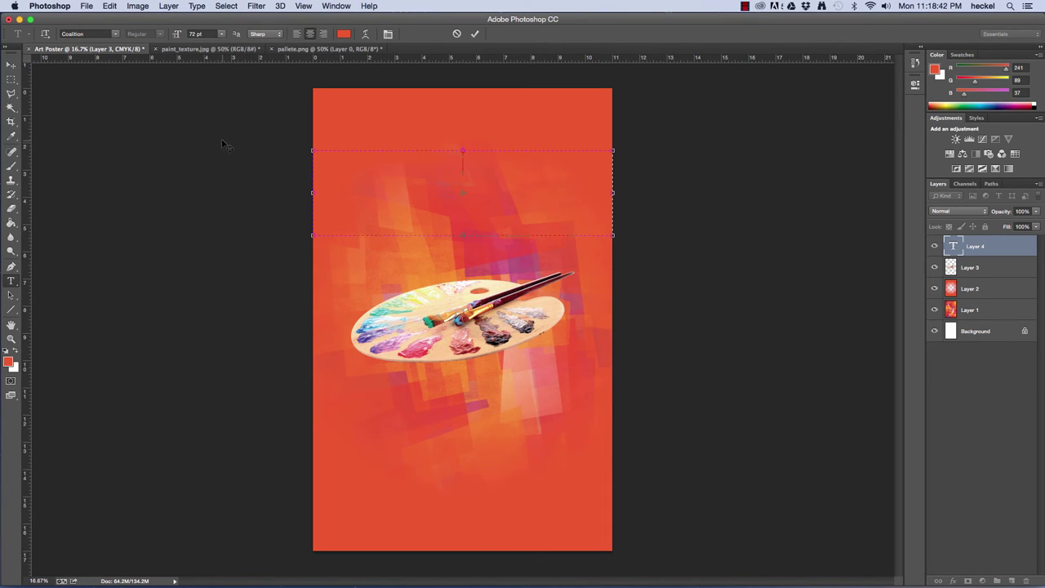
pyautogui.write('x')
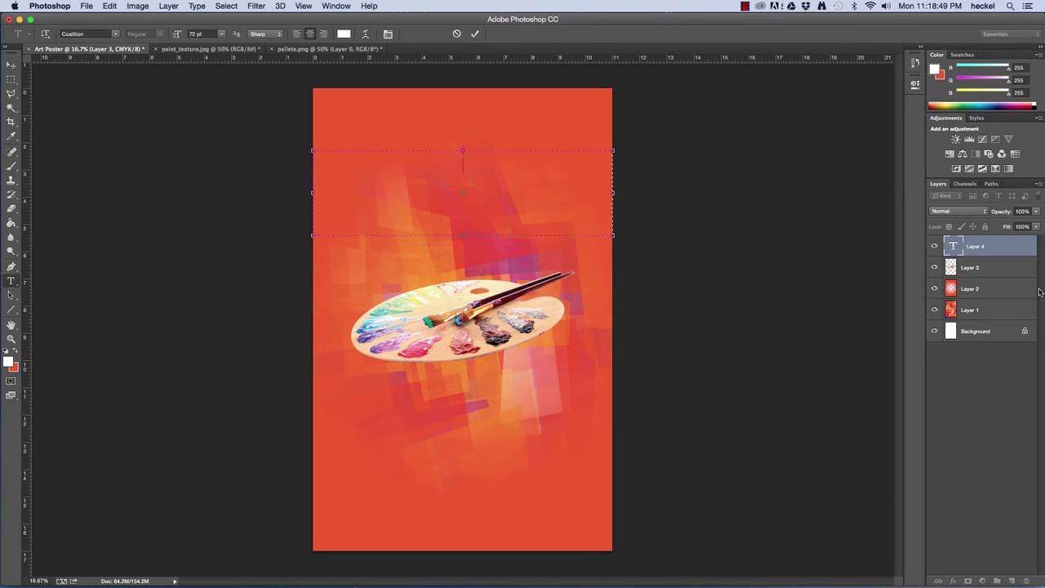
# Step: Enter ART SHOW as a trial title in the text box, and delete it again
pyautogui.write('ART SHO')
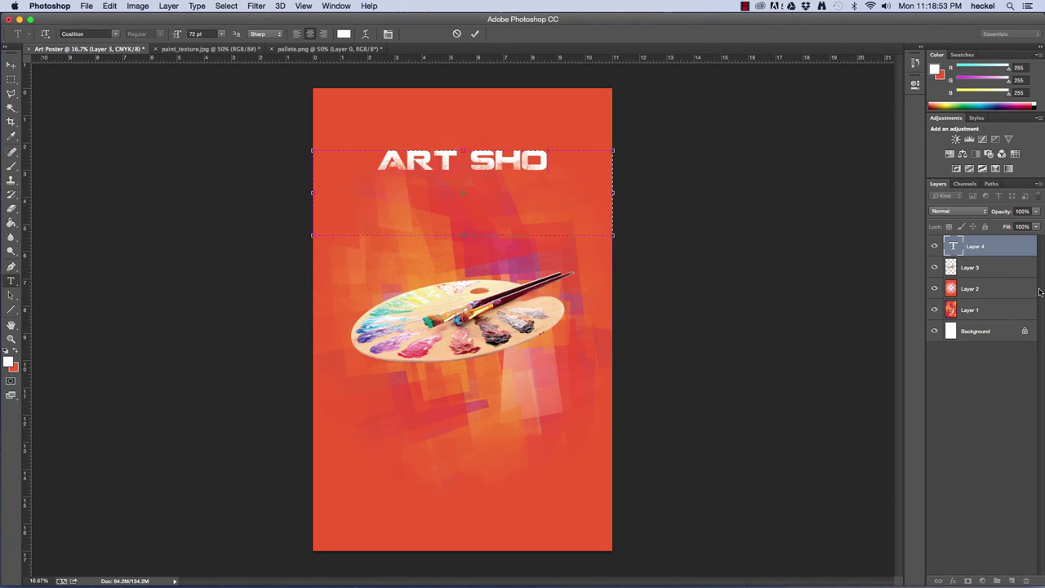
pyautogui.write('W')
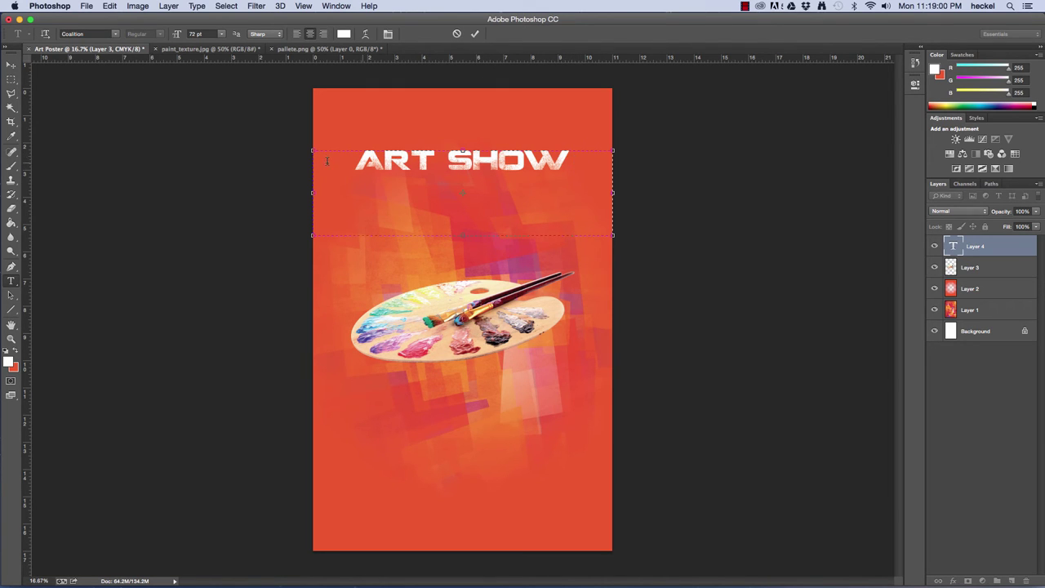
pyautogui.moveTo(580, 160); pyautogui.dragTo(319, 128)
pyautogui.press('BackSpace')
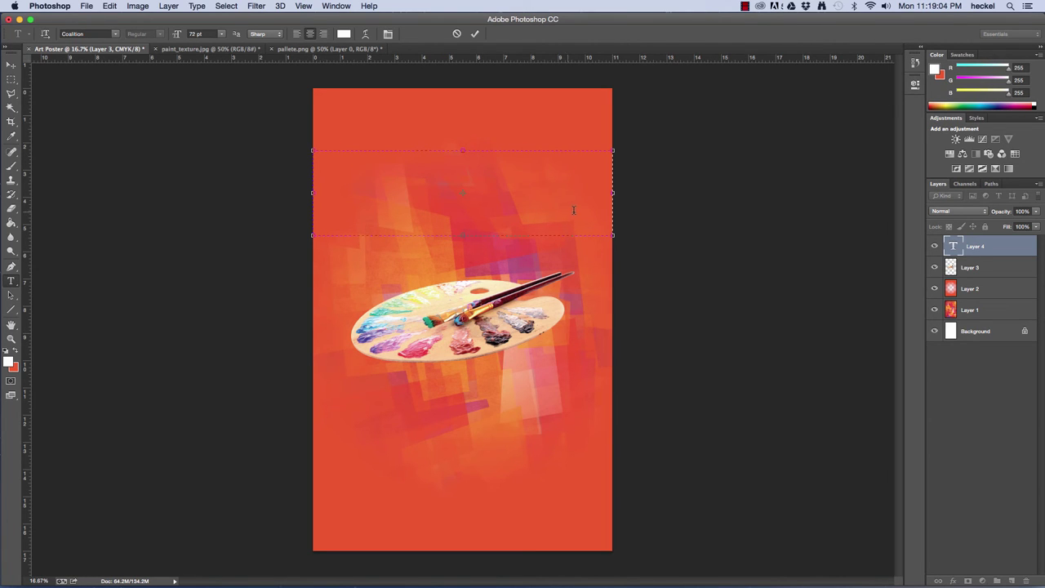
# Step: Switch to Firefox and open dafont.com
pyautogui.press('super+Tab')
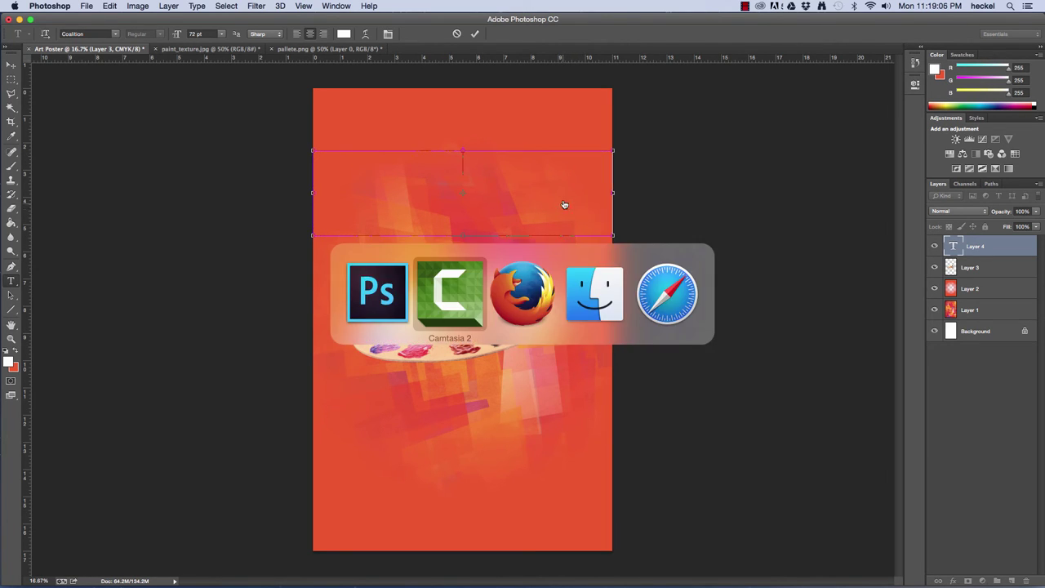
pyautogui.press('Tab')
pyautogui.hotkey('shift', 'Tab')
pyautogui.hotkey('shift', 'Tab')
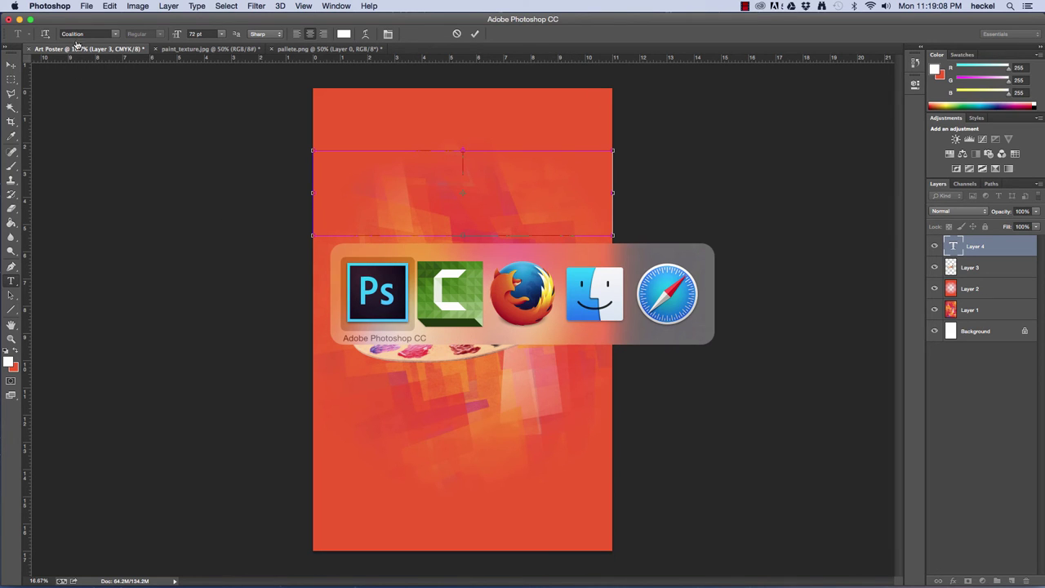
pyautogui.click(531, 298)
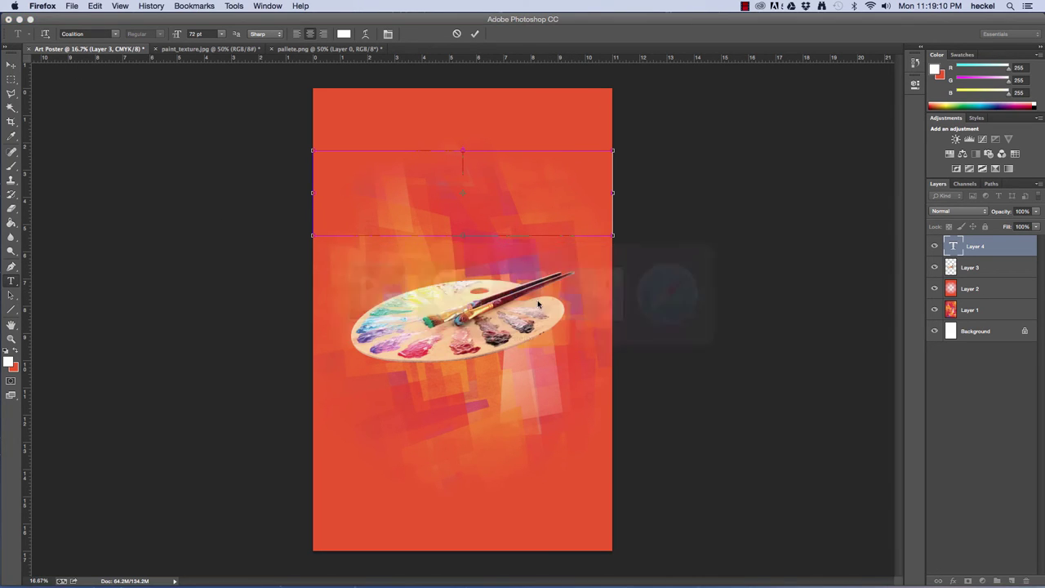
pyautogui.click(179, 45)
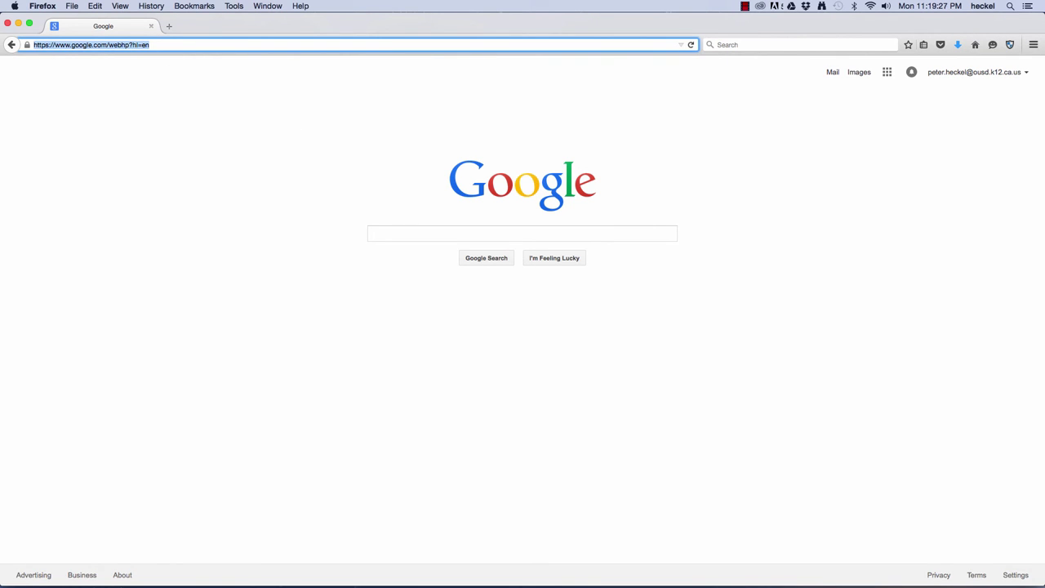
pyautogui.write('dafont.com')
pyautogui.press('Return')
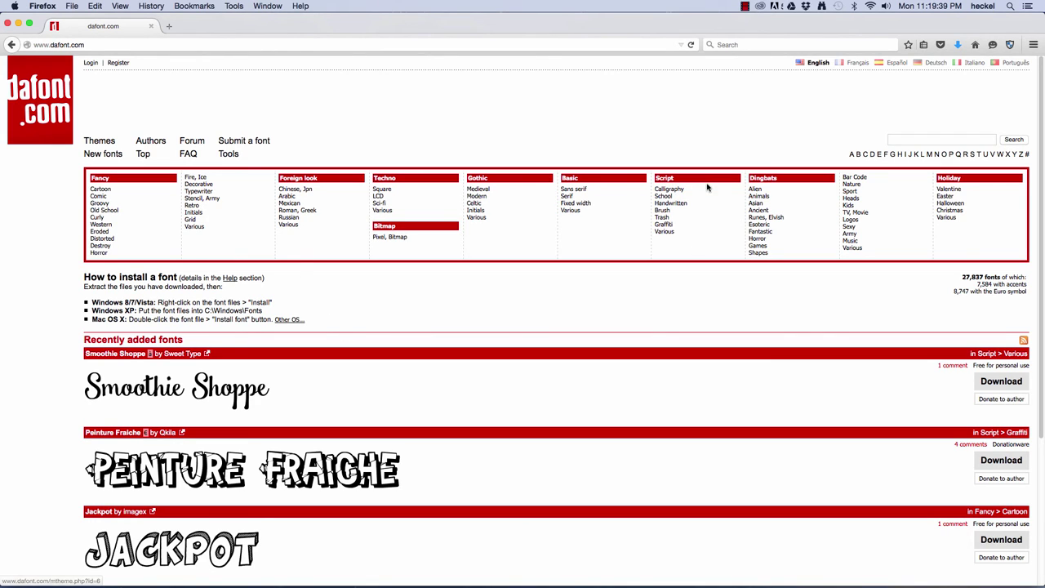
# Step: Browse the first two pages of the Script > Brush font category for a suitable title font
pyautogui.click(668, 212)
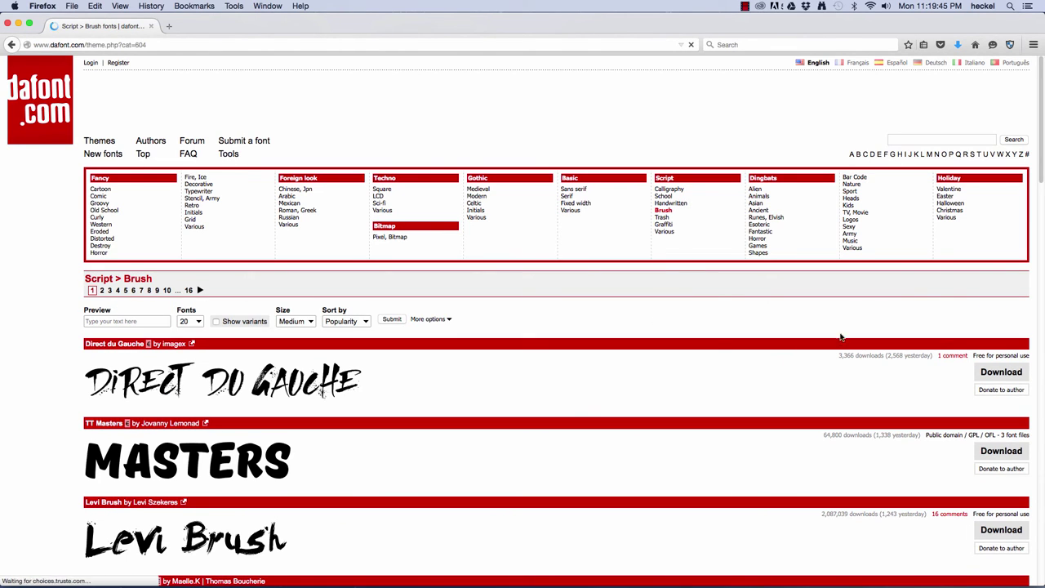
pyautogui.scroll(-5, 1039, 173)
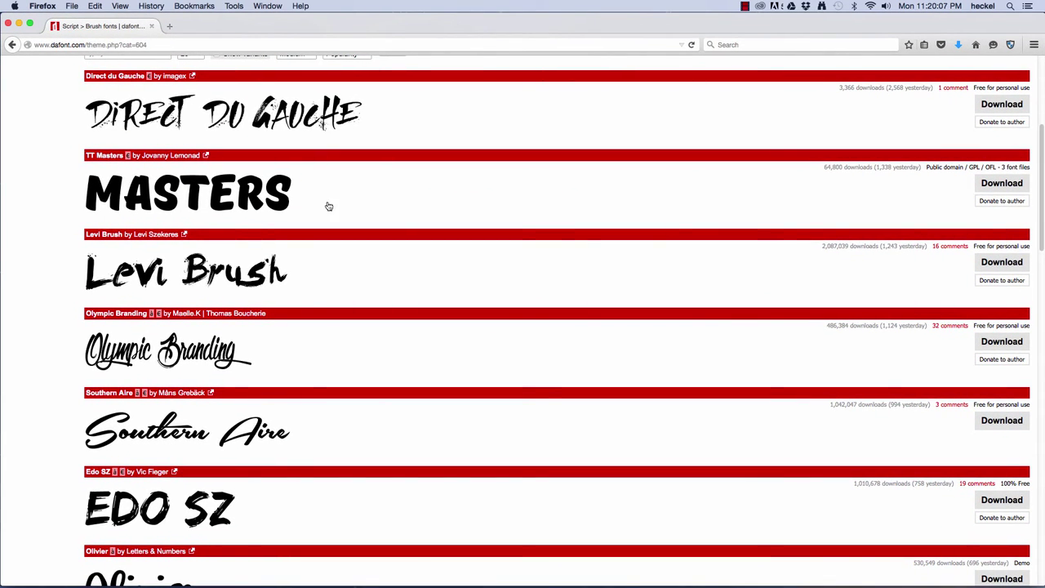
pyautogui.scroll(-6, 1038, 176)
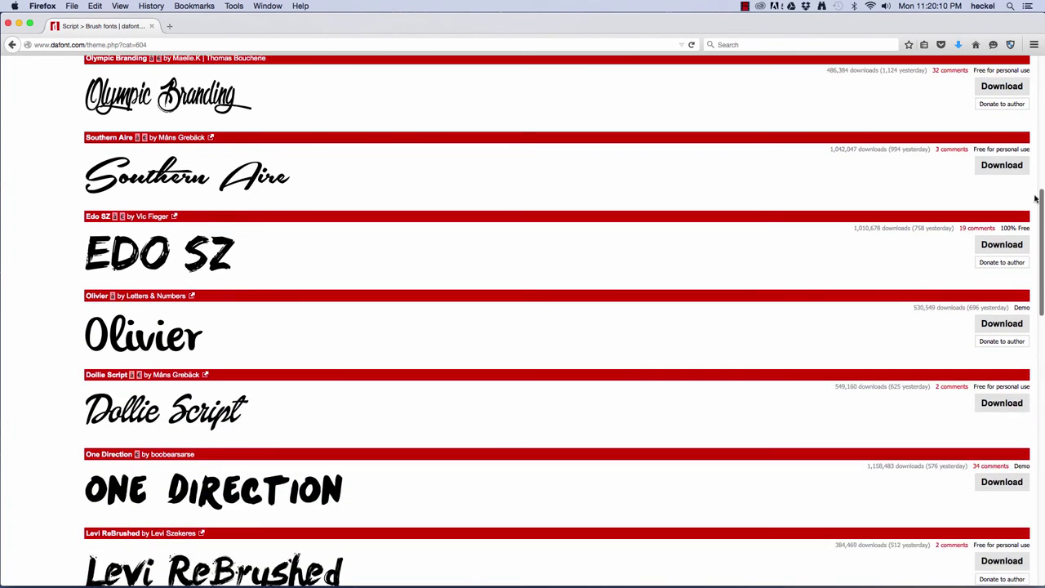
pyautogui.moveTo(1035, 198); pyautogui.dragTo(1023, 263)
pyautogui.scroll(-12, 1023, 262)
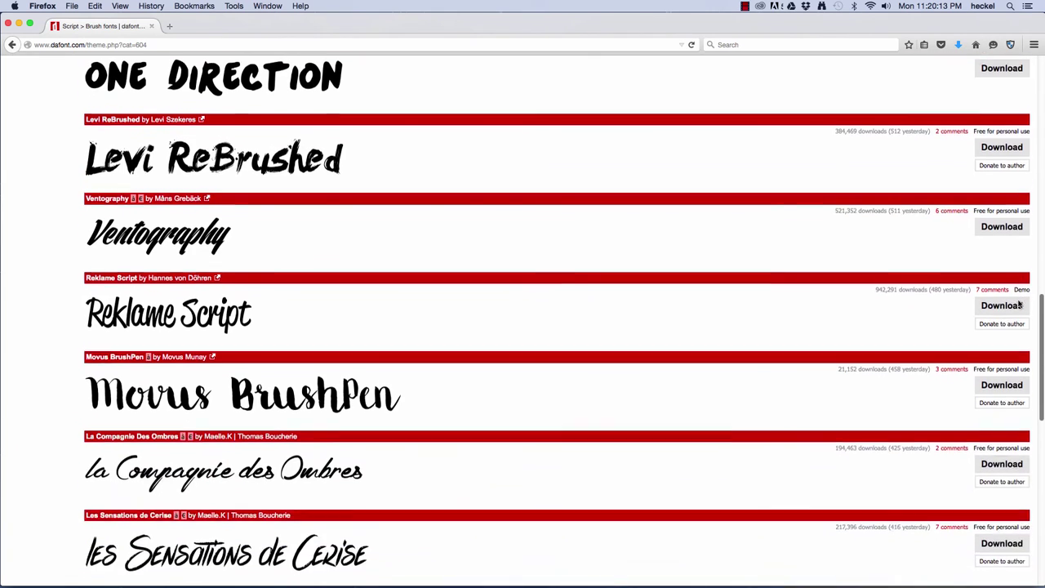
pyautogui.scroll(-5, 1010, 408)
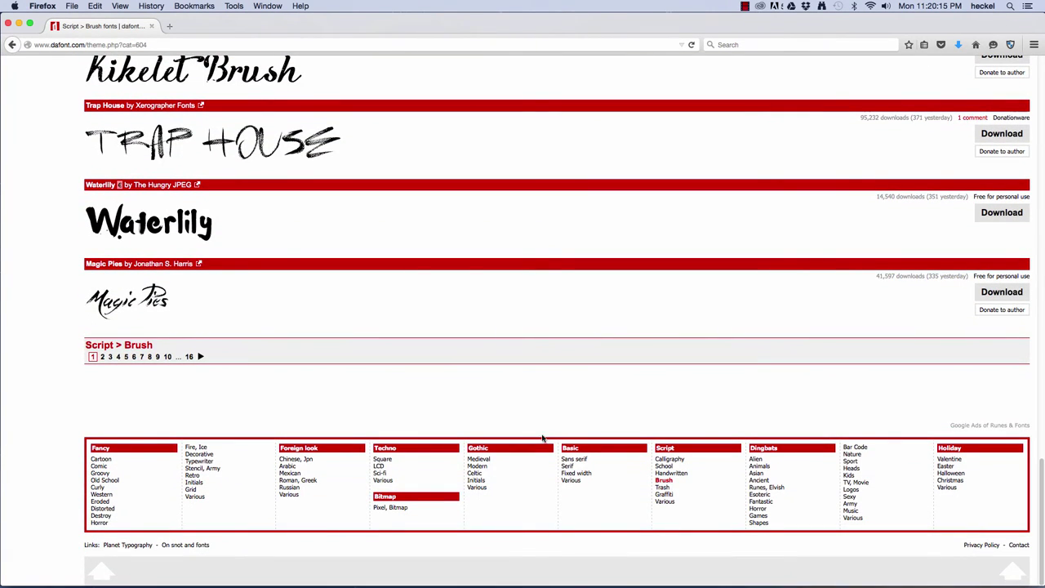
pyautogui.click(103, 358)
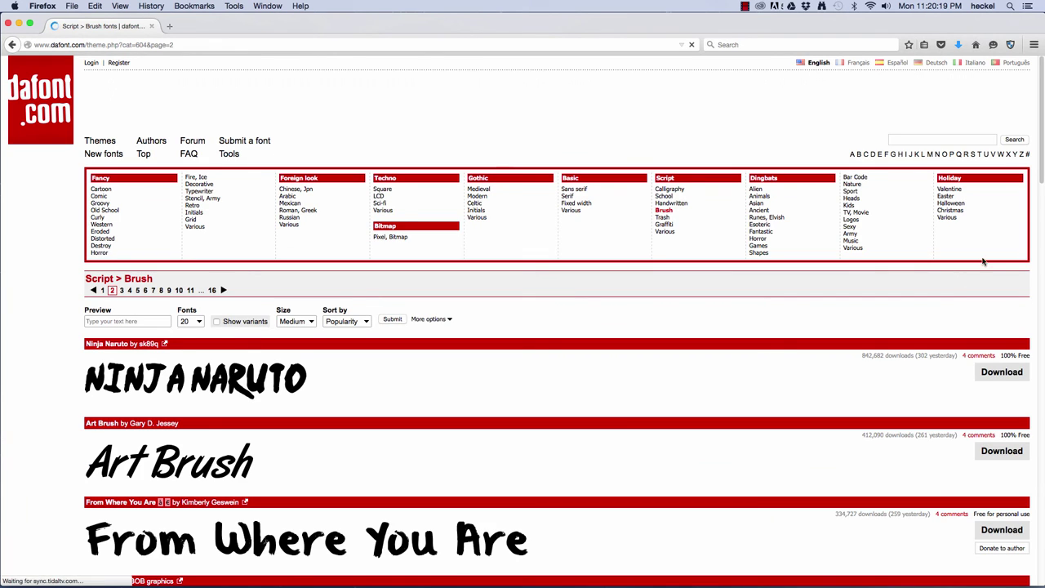
pyautogui.moveTo(1042, 131); pyautogui.dragTo(1042, 182)
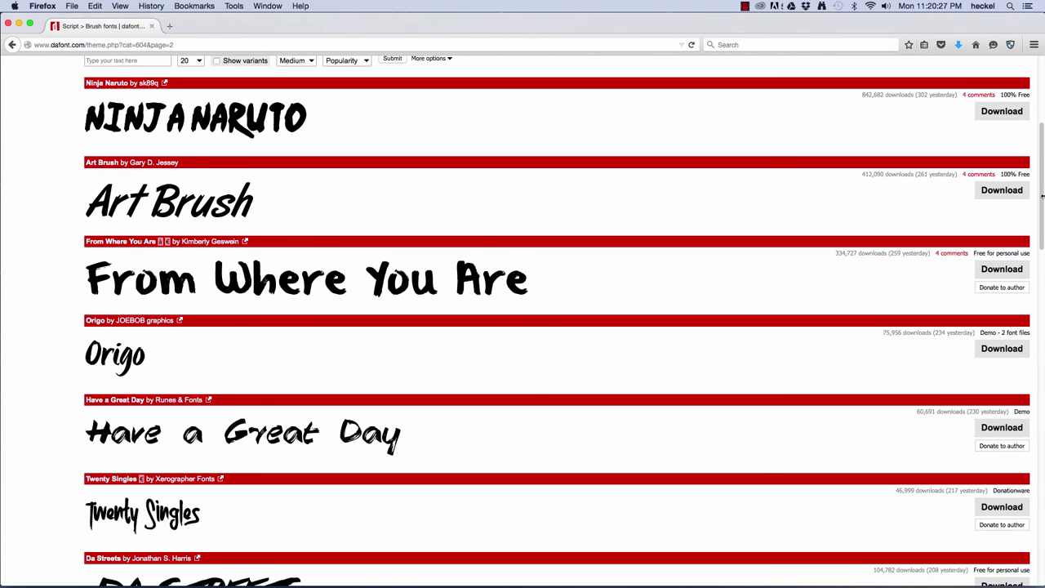
pyautogui.scroll(5, 1042, 195)
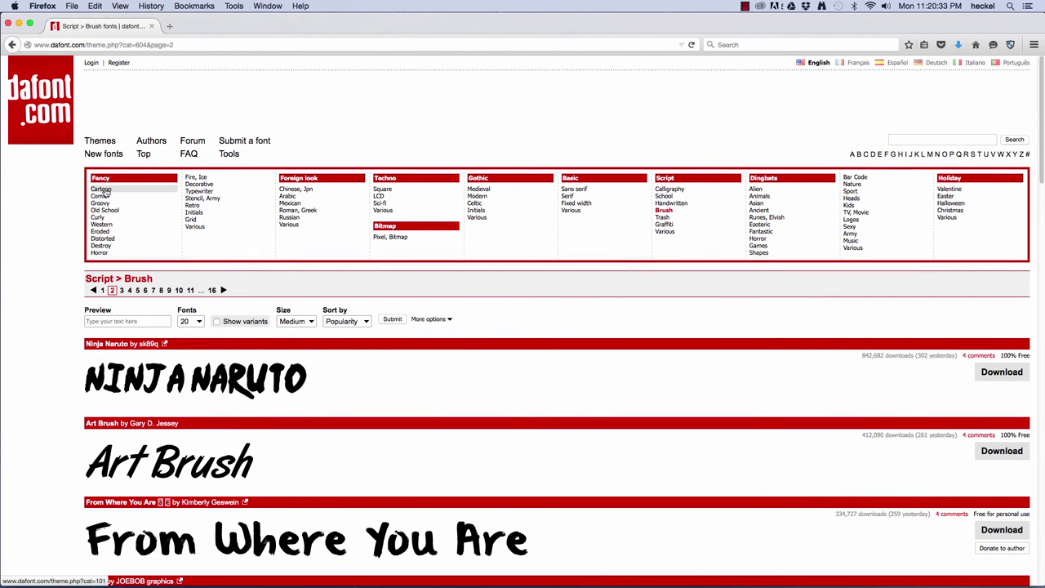
# Step: Search the font site for Komika Axis and save its download, komika_axis.zip
pyautogui.click(908, 140)
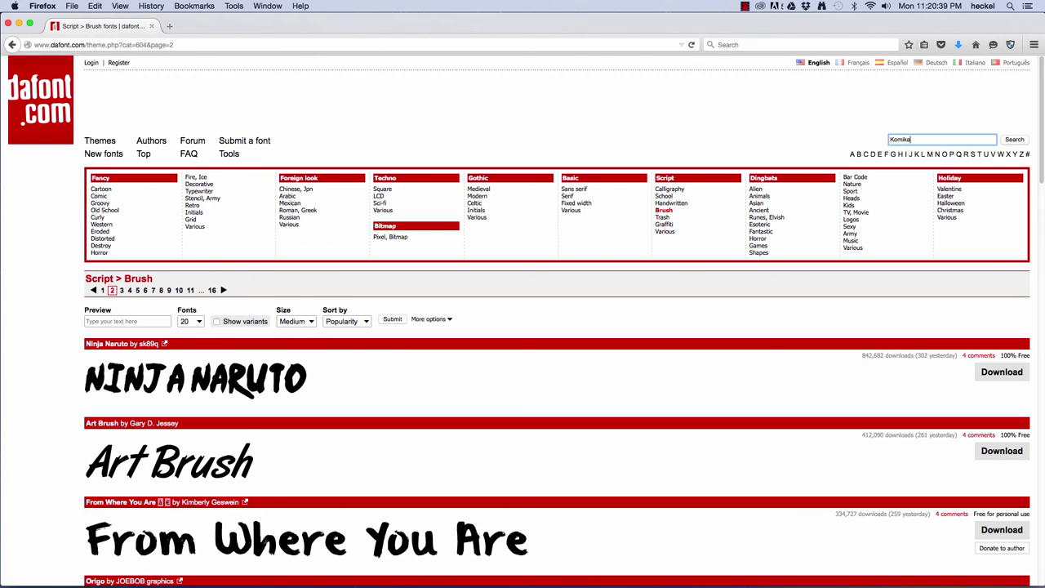
pyautogui.write('Komika Axis')
pyautogui.press('Return')
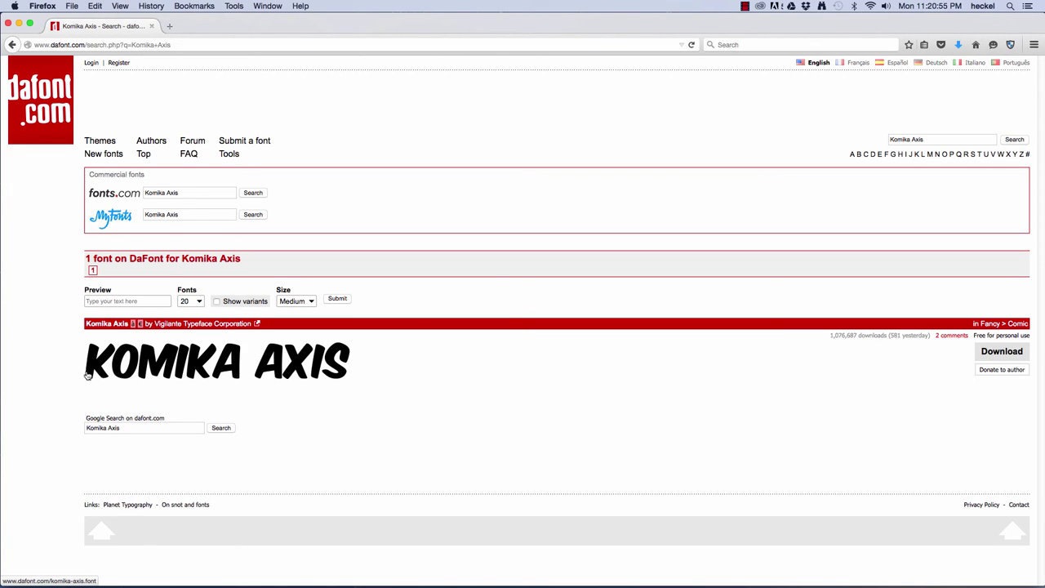
pyautogui.click(1003, 352)
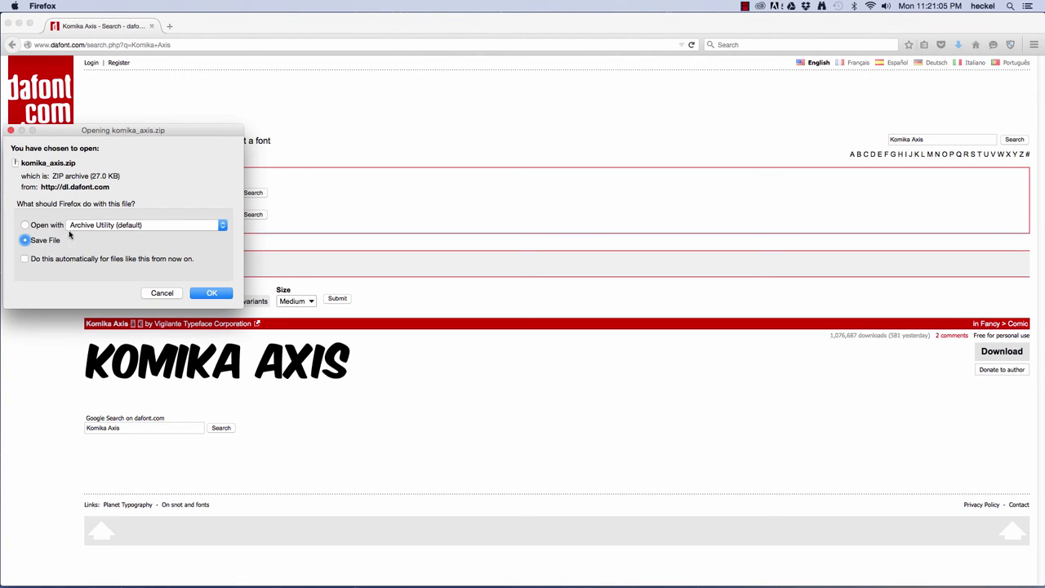
pyautogui.click(211, 294)
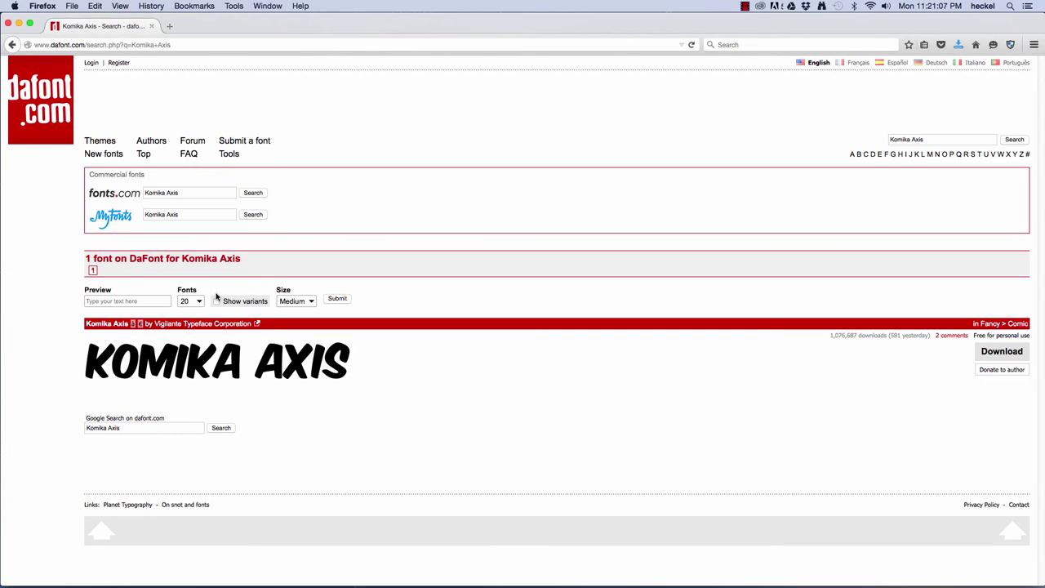
# Step: Minimise the browser window and open the Downloads folder in Finder
pyautogui.click(18, 24)
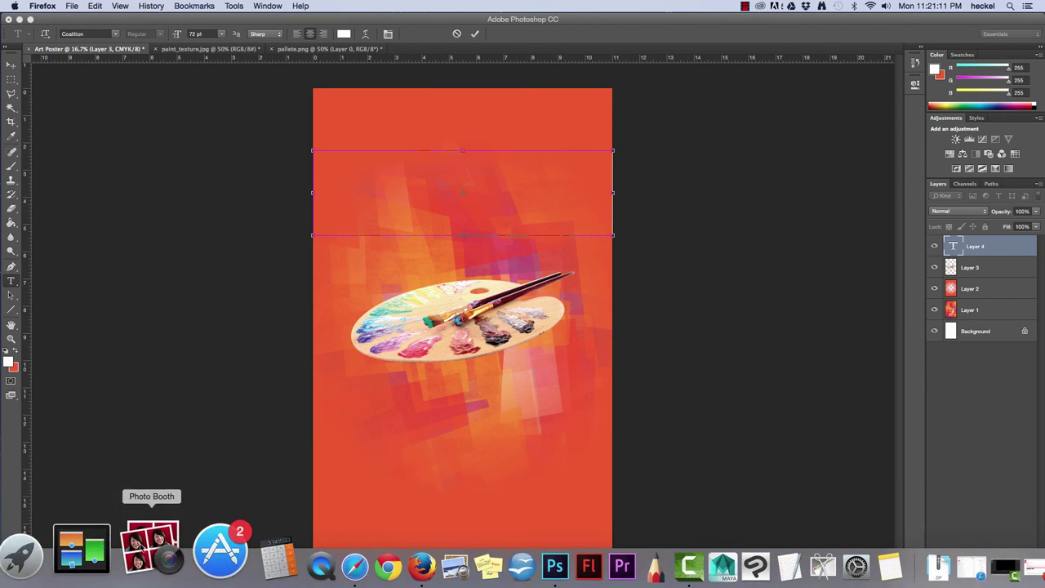
pyautogui.click(54, 545)
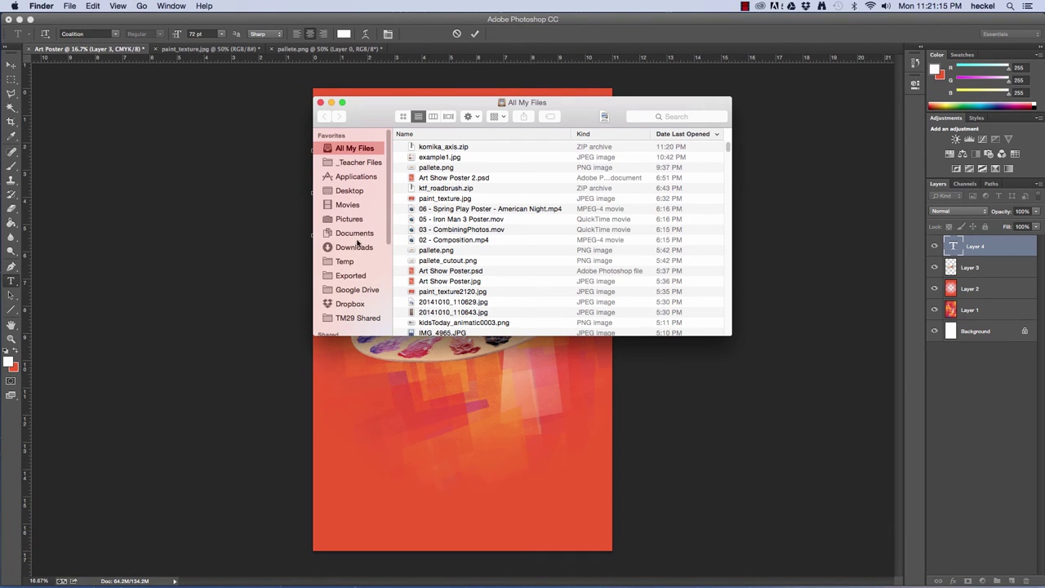
pyautogui.click(358, 248)
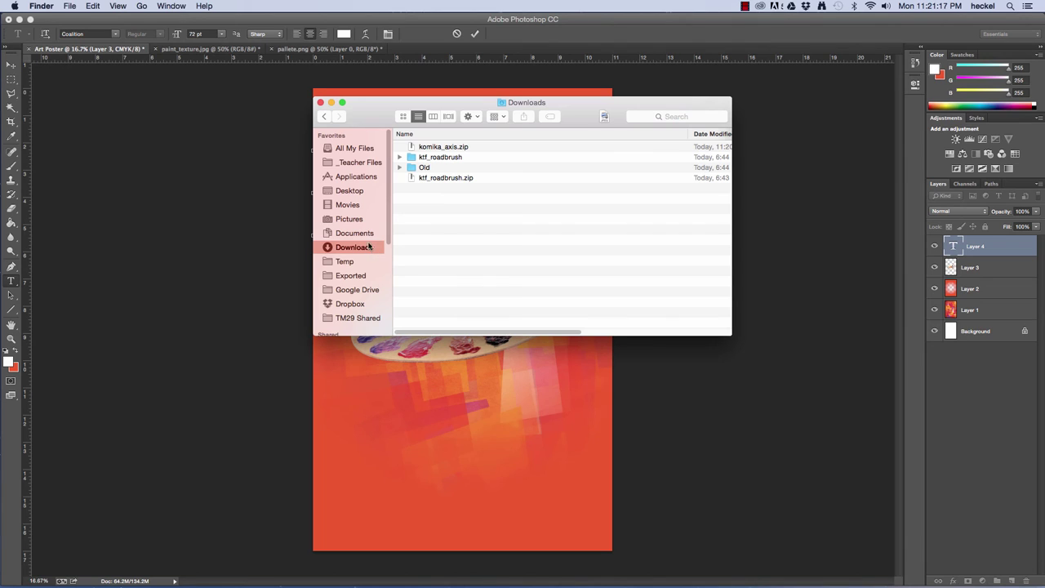
# Step: Extract komika_axis.zip, install the font file KOMIKAX_.ttf, and close the font preview and Finder windows
pyautogui.click(457, 149)
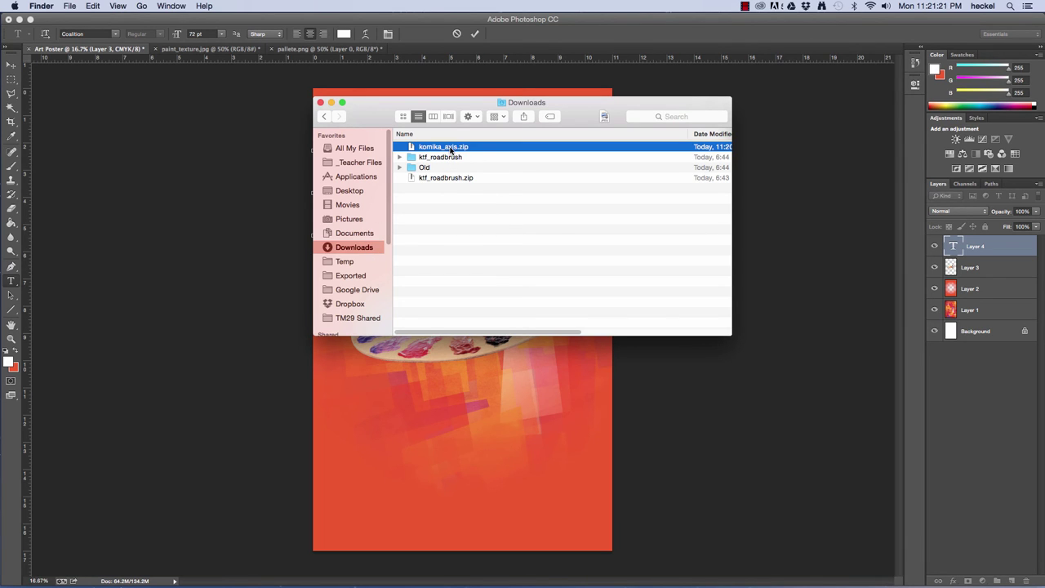
pyautogui.press('super+o')
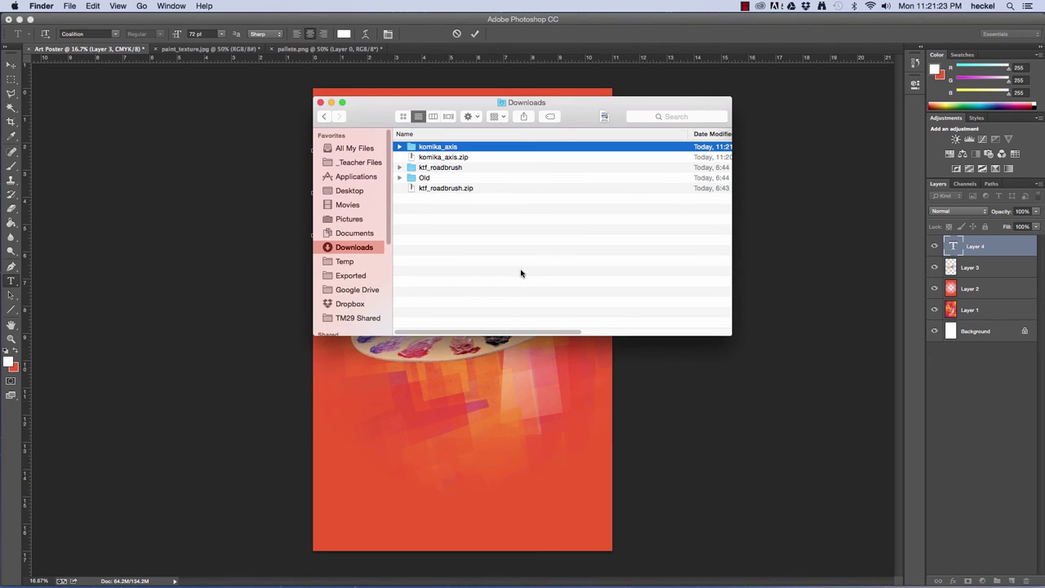
pyautogui.doubleClick(435, 150)
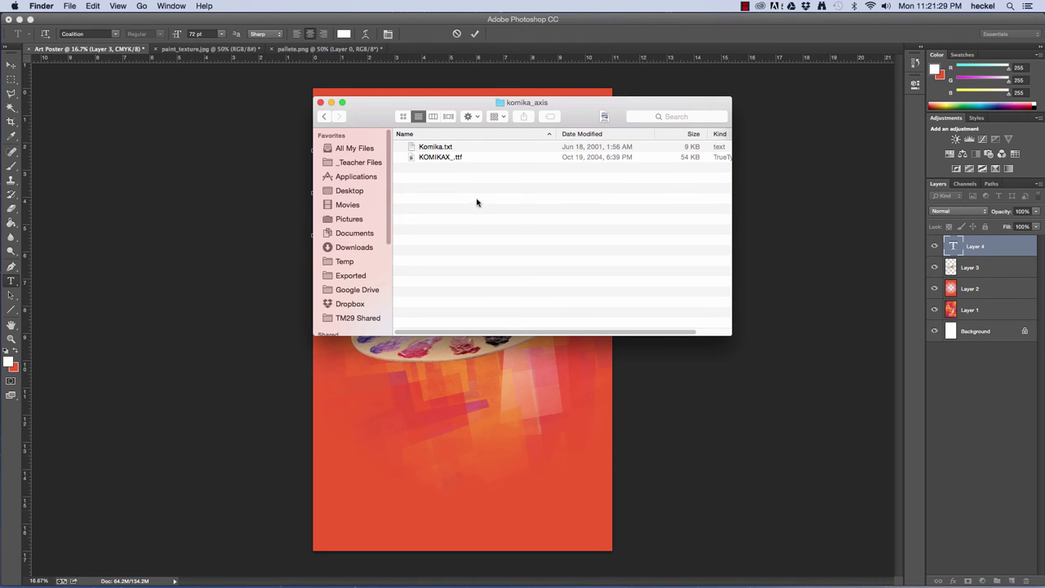
pyautogui.click(462, 159)
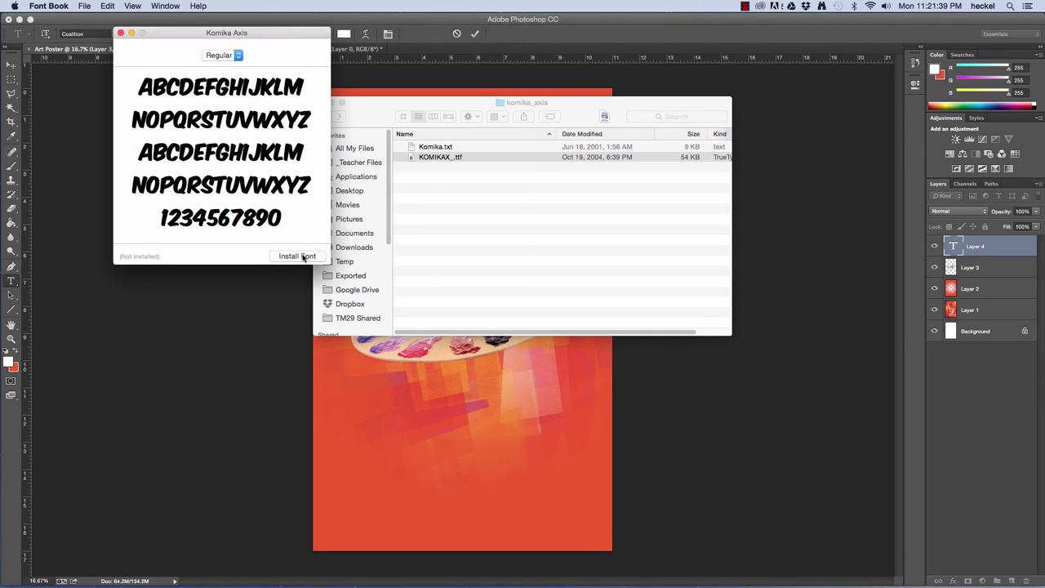
pyautogui.click(121, 32)
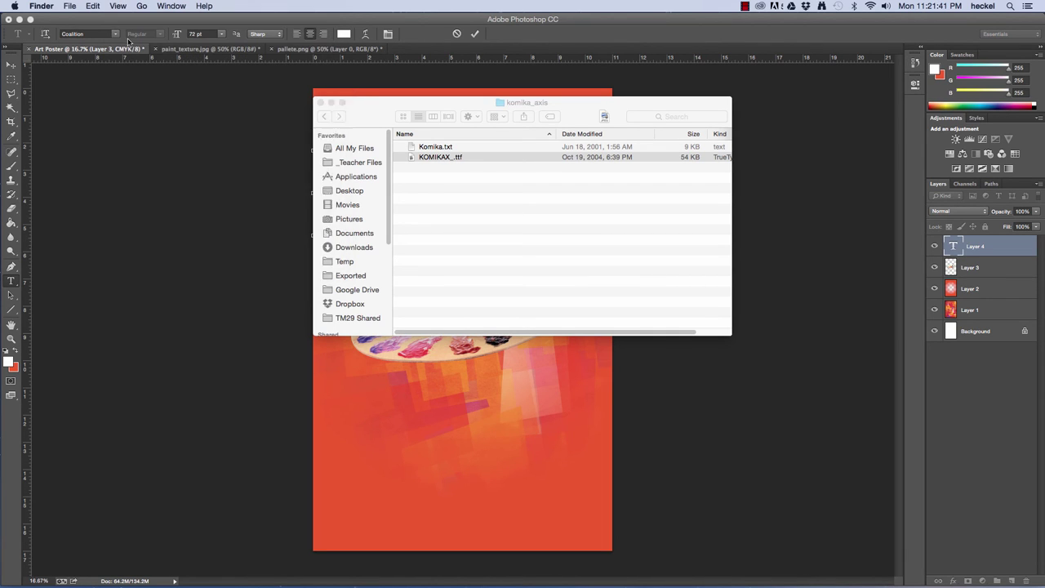
pyautogui.click(320, 102)
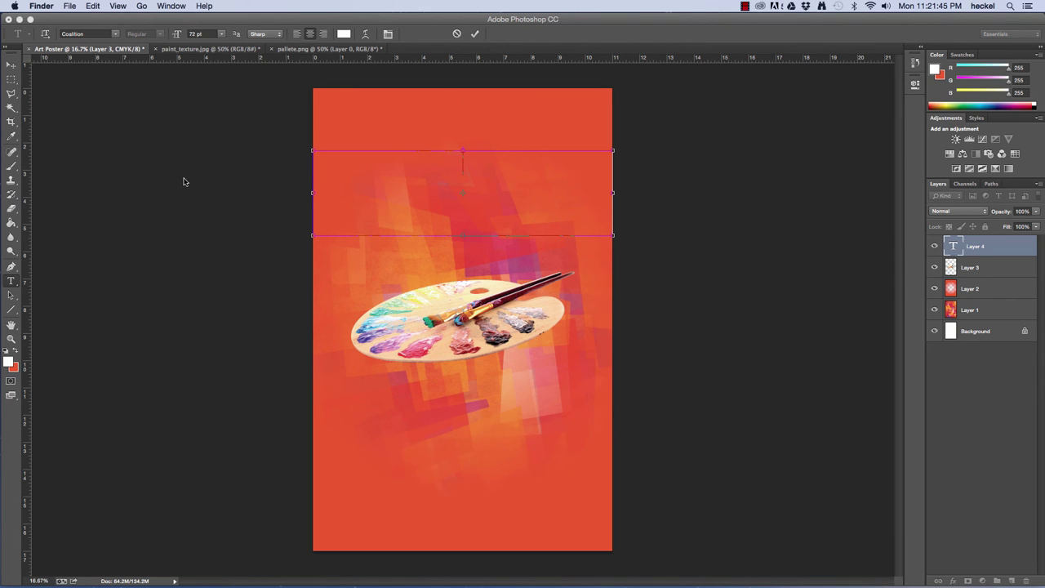
# Step: Set the empty text box above the palette to the Komika Axis font and enter the title "Art Show"
pyautogui.click(107, 34)
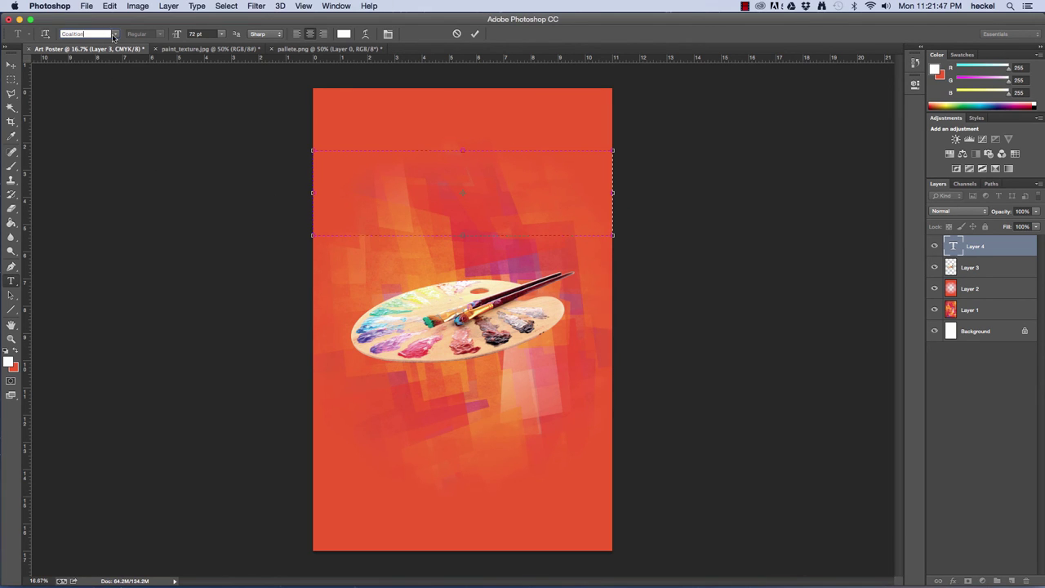
pyautogui.click(114, 35)
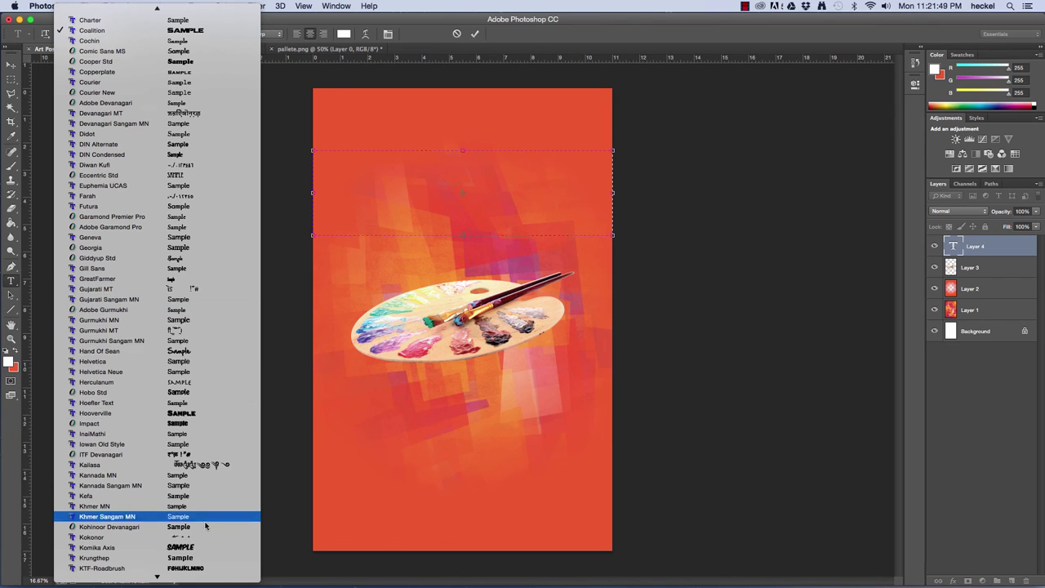
pyautogui.scroll(-10, 205, 526)
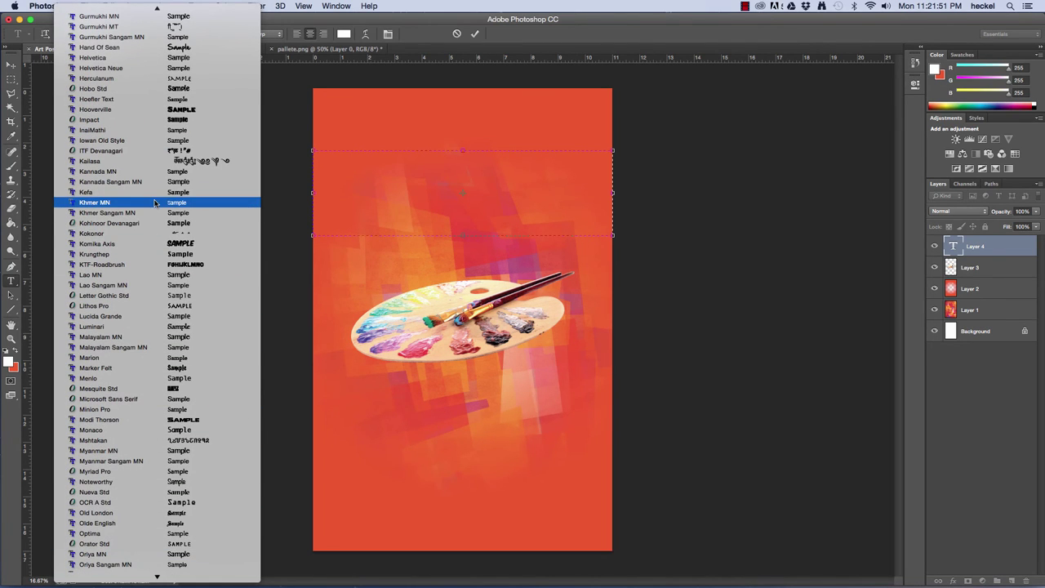
pyautogui.click(158, 243)
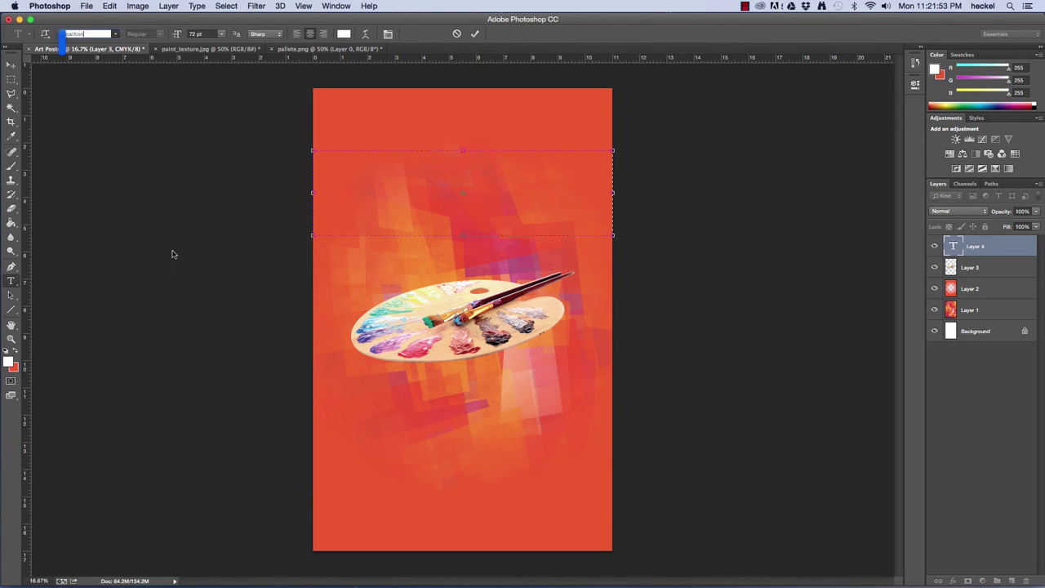
pyautogui.write('A')
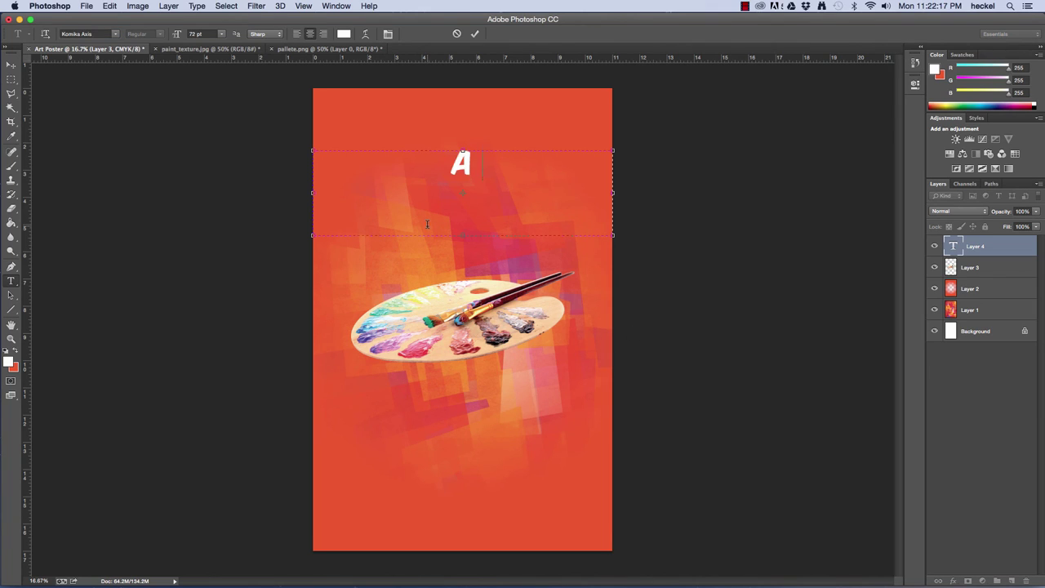
pyautogui.write('RT SHOW')
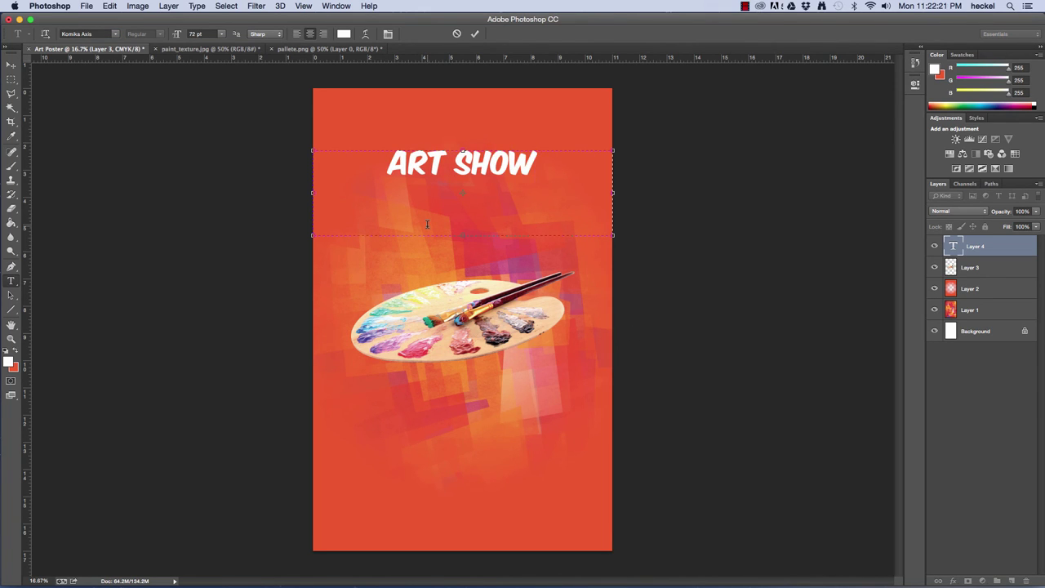
# Step: Try the Art Show title at 140 pt, settle on a font size of 120 pt, and commit the text
pyautogui.moveTo(531, 160); pyautogui.dragTo(236, 234)
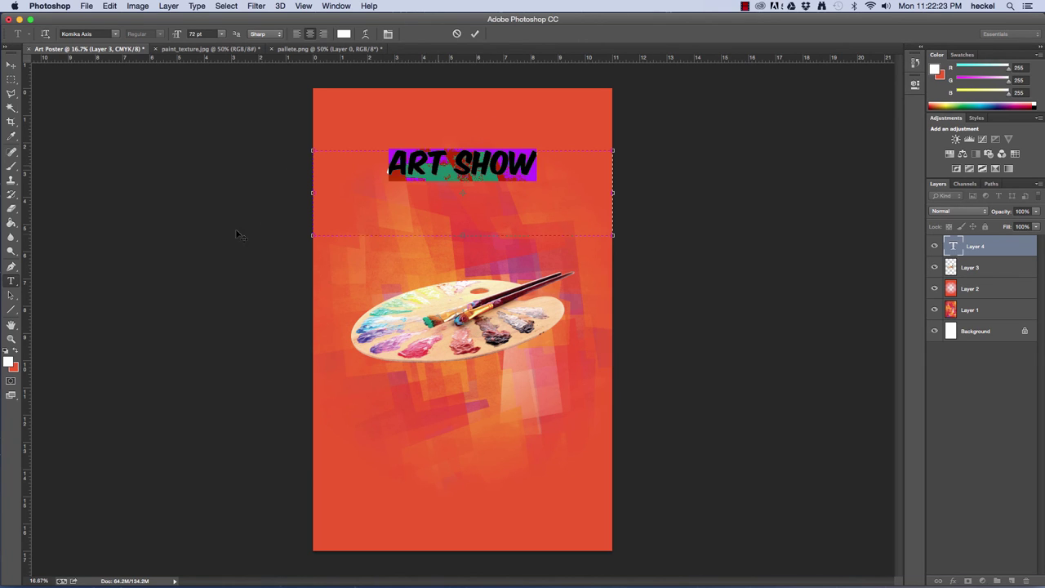
pyautogui.click(213, 34)
pyautogui.write('140')
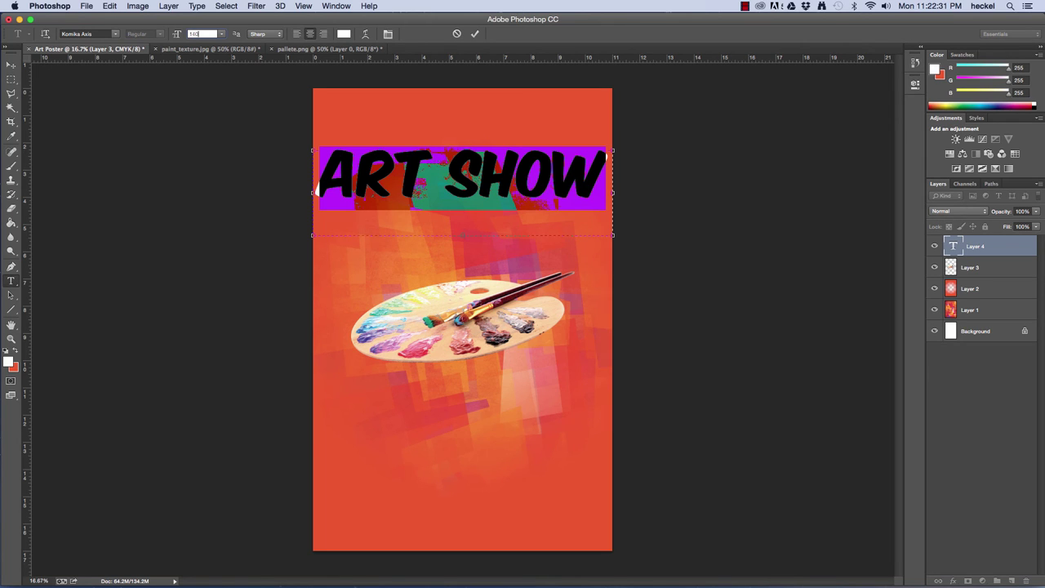
pyautogui.press('Return')
pyautogui.write('120')
pyautogui.press('Return')
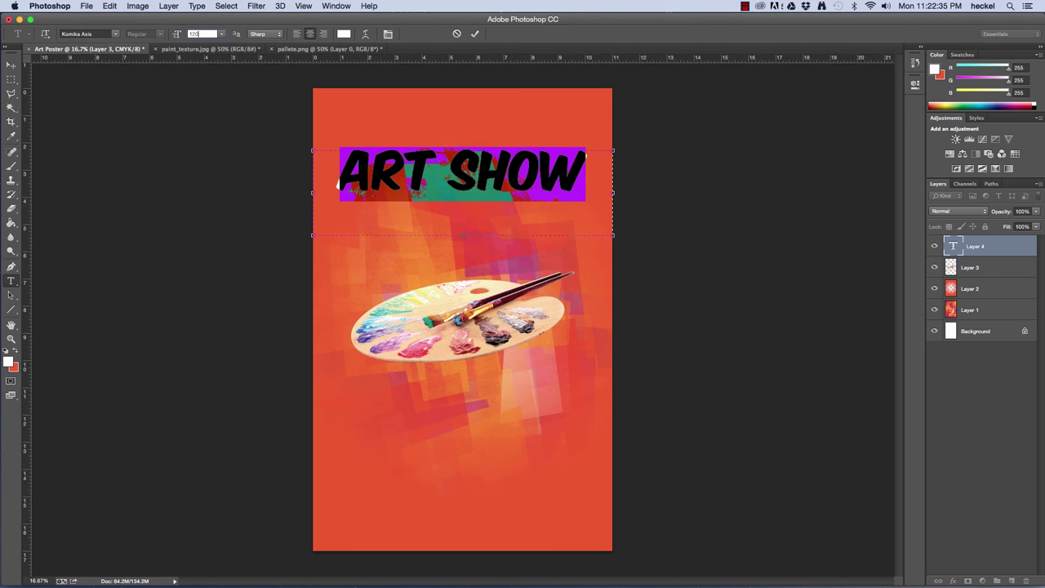
pyautogui.press('Return')
pyautogui.click(11, 65)
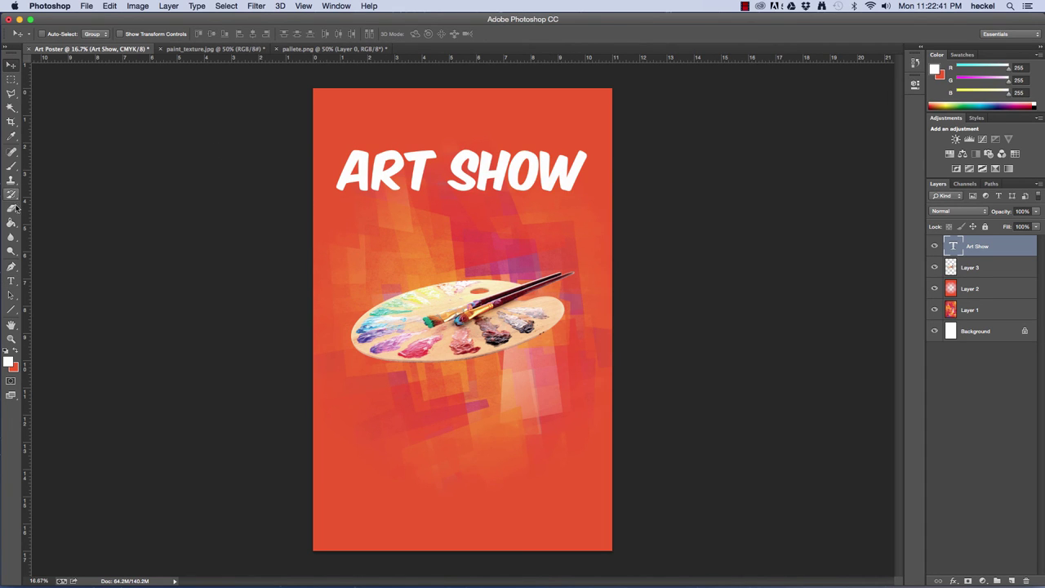
# Step: Reopen the Art Show title for editing, slightly raise the lower corners of its text box, and commit the text
pyautogui.click(10, 280)
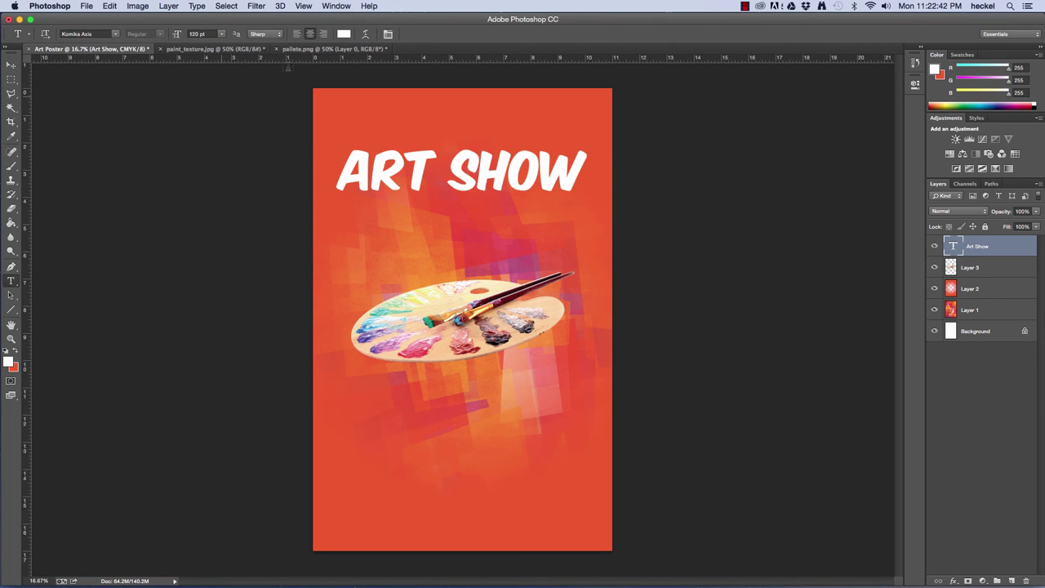
pyautogui.rightClick(399, 165)
pyautogui.click(414, 170)
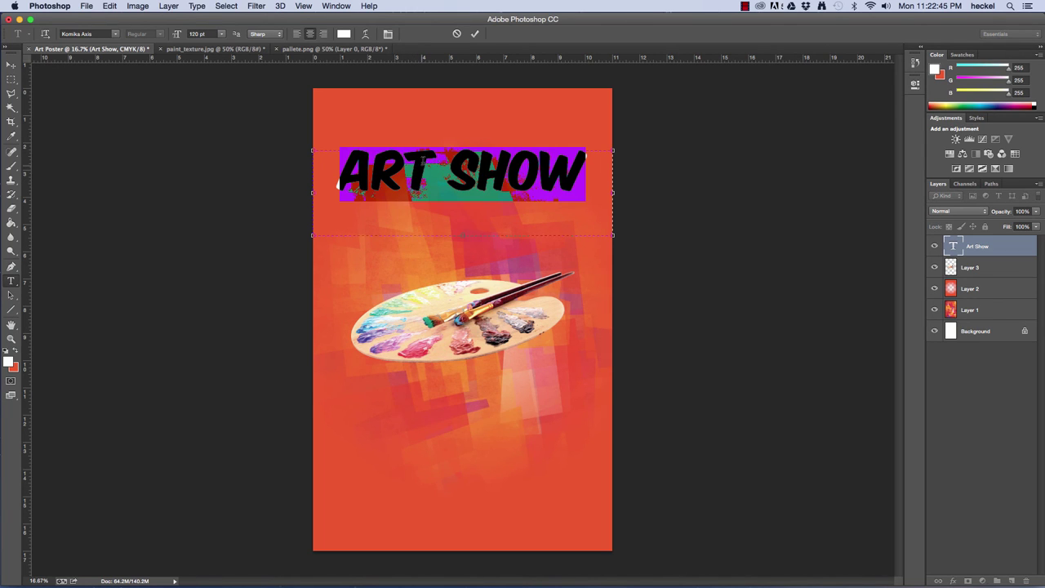
pyautogui.moveTo(613, 236); pyautogui.dragTo(611, 233)
pyautogui.moveTo(312, 235); pyautogui.dragTo(312, 231)
pyautogui.click(11, 65)
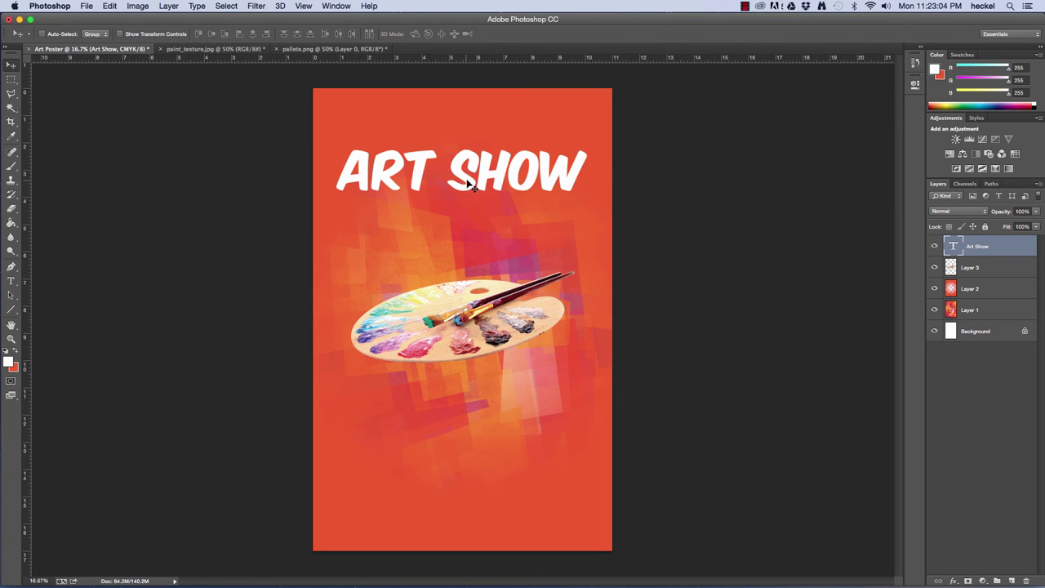
# Step: Add a full-width text box about 1.2 inches tall above the title, reading "Oakland Tech's" at 36 pt
pyautogui.click(10, 280)
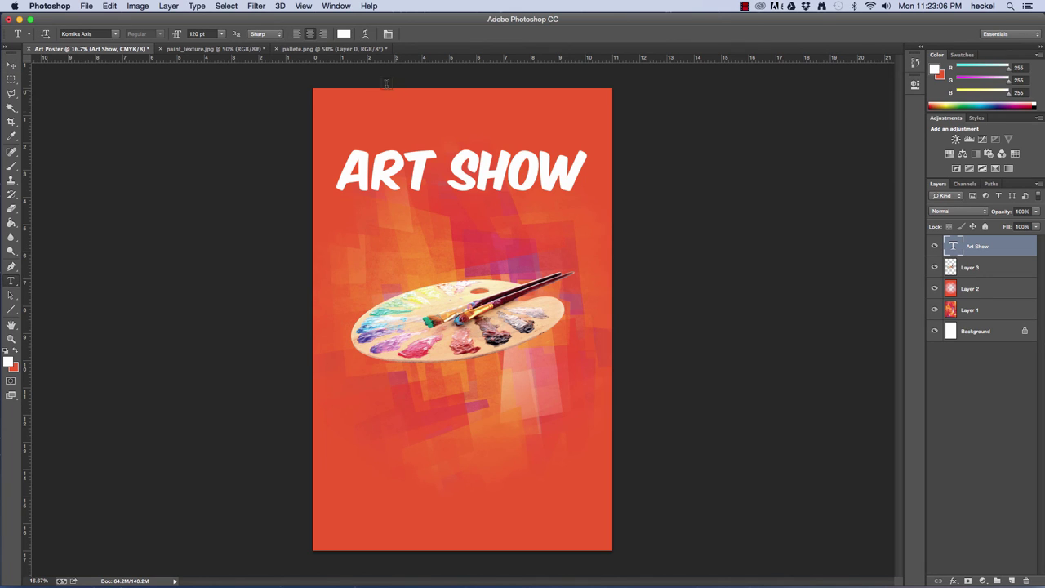
pyautogui.moveTo(316, 104); pyautogui.dragTo(613, 139)
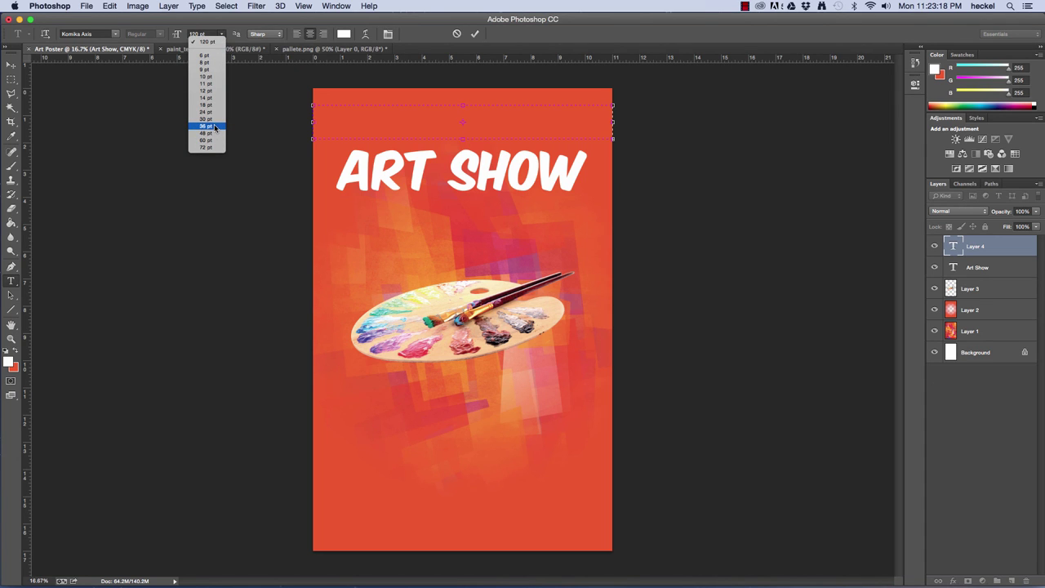
pyautogui.click(215, 128)
pyautogui.write('O')
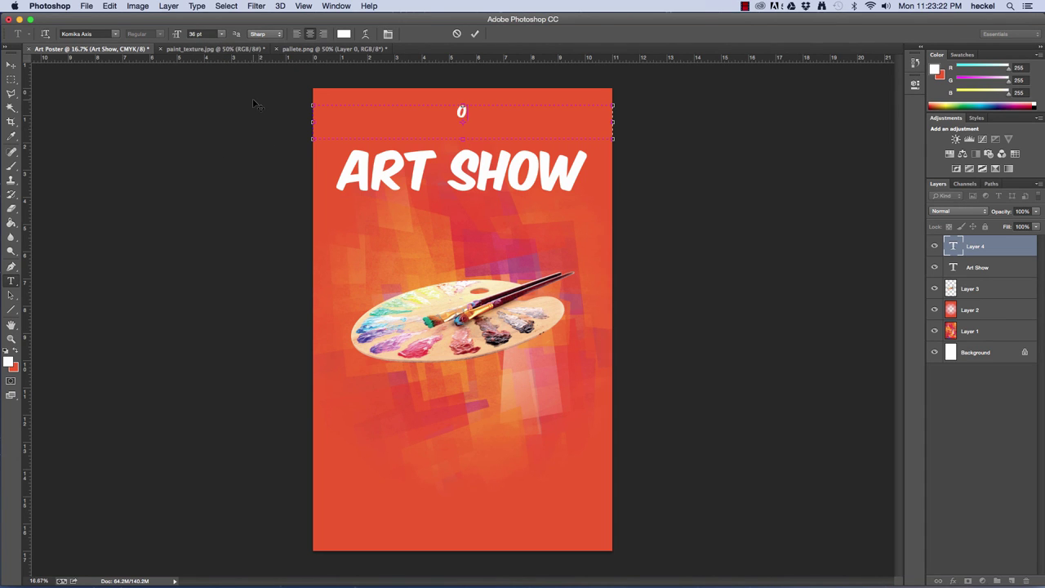
pyautogui.write('AKLAND')
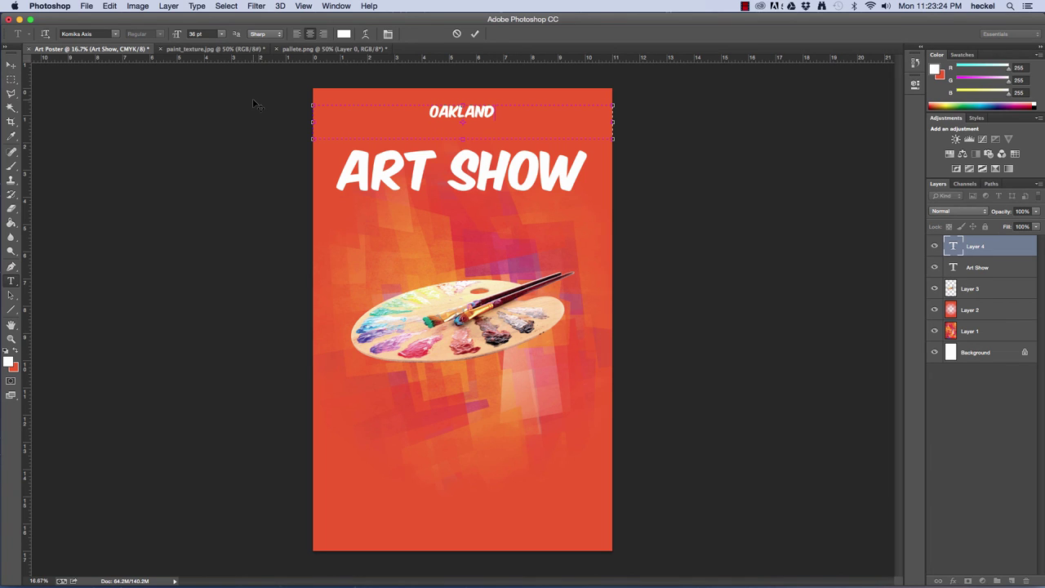
pyautogui.write(" TECH'S")
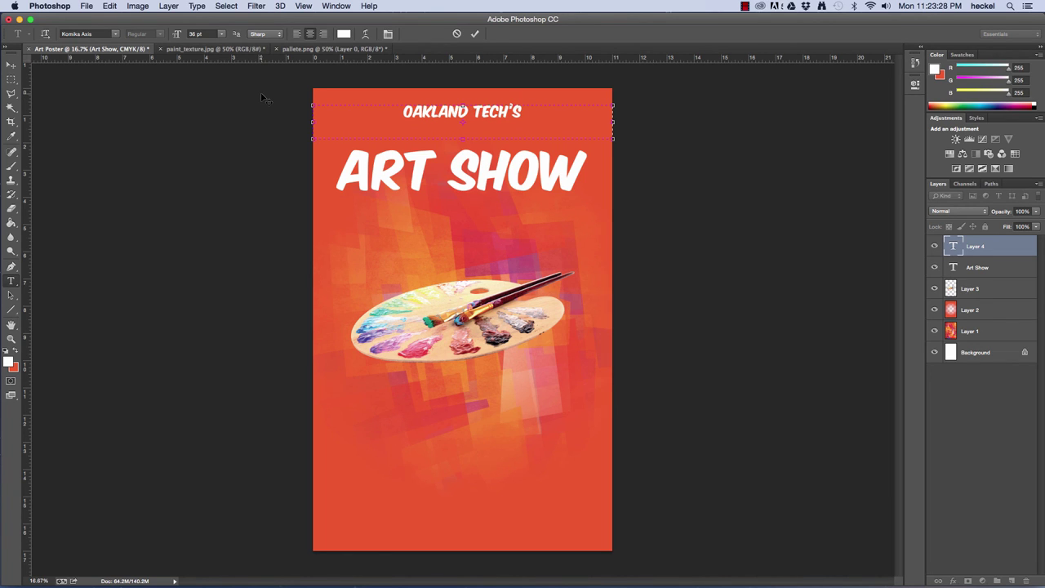
# Step: Nudge the Oakland Tech's line down about 0.75 inch so it sits just above the Art Show title
pyautogui.click(10, 64)
pyautogui.hotkey('shift', 'Down')
pyautogui.hotkey('shift', 'Down')
pyautogui.hotkey('shift', 'Down')
pyautogui.hotkey('shift', 'Down')
pyautogui.hotkey('shift', 'Down')
pyautogui.hotkey('shift', 'Down')
pyautogui.hotkey('shift', 'Down')
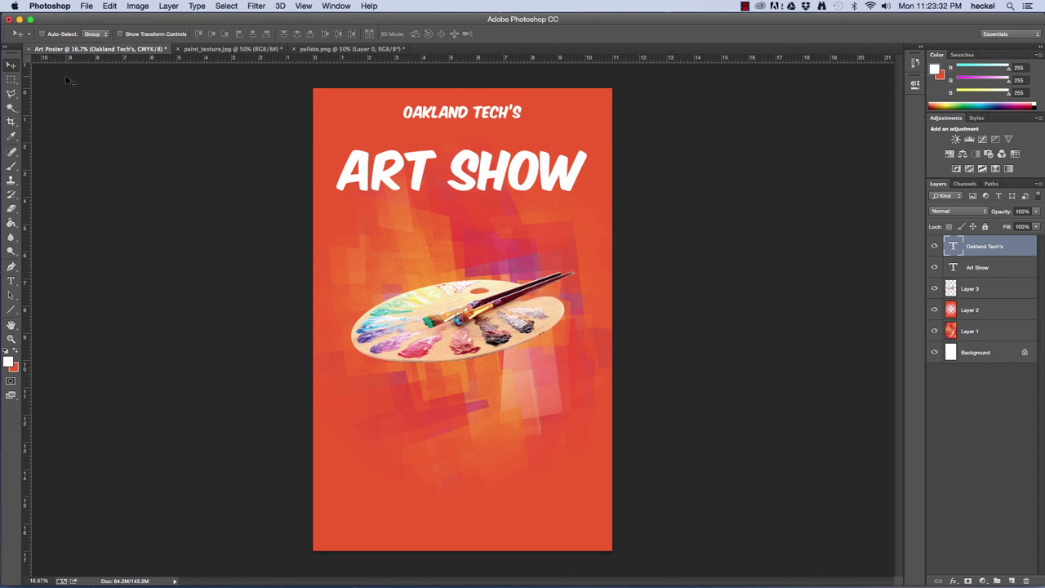
pyautogui.hotkey('shift', 'Down')
pyautogui.hotkey('shift', 'Down')
pyautogui.hotkey('shift', 'Down')
pyautogui.hotkey('shift', 'Down')
pyautogui.hotkey('shift', 'Down')
pyautogui.hotkey('shift', 'Down')
pyautogui.hotkey('shift', 'Down')
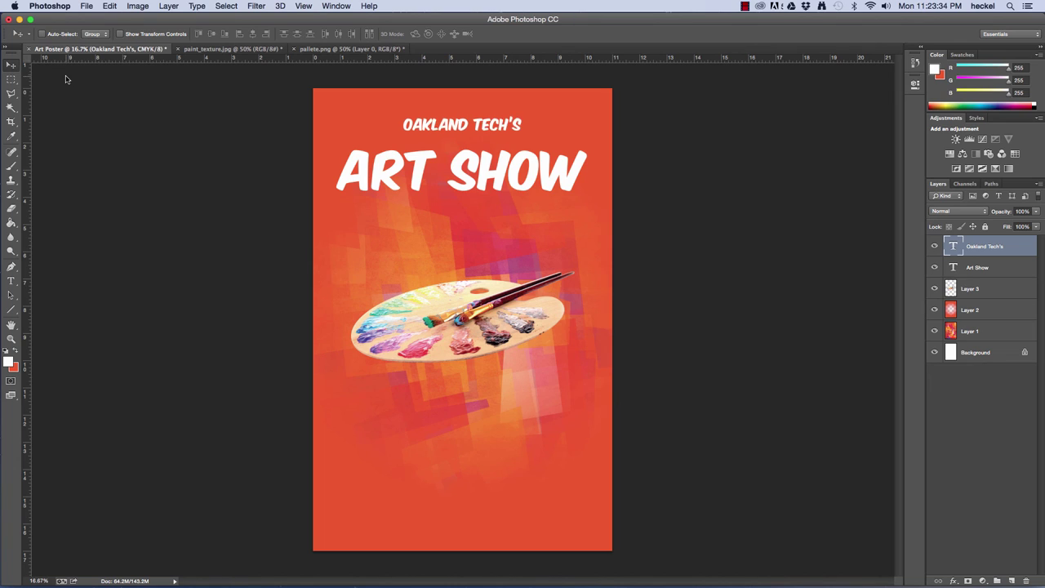
pyautogui.hotkey('shift', 'Down')
pyautogui.hotkey('shift', 'Down')
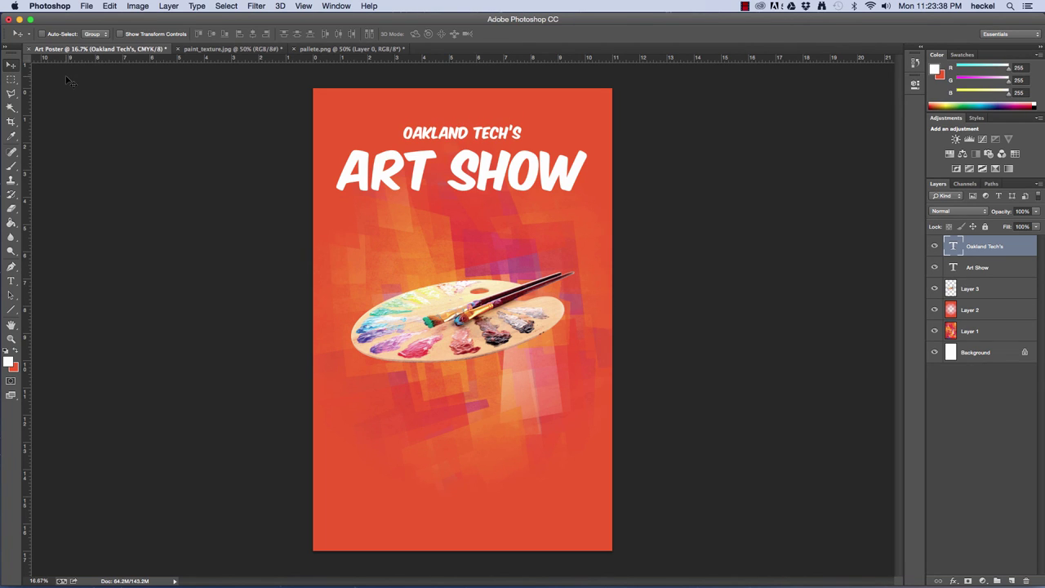
# Step: Add a text box about 1.4 inches tall below the title, reading "May 13th - june 3rd" at 48 pt, and commit it
pyautogui.click(11, 280)
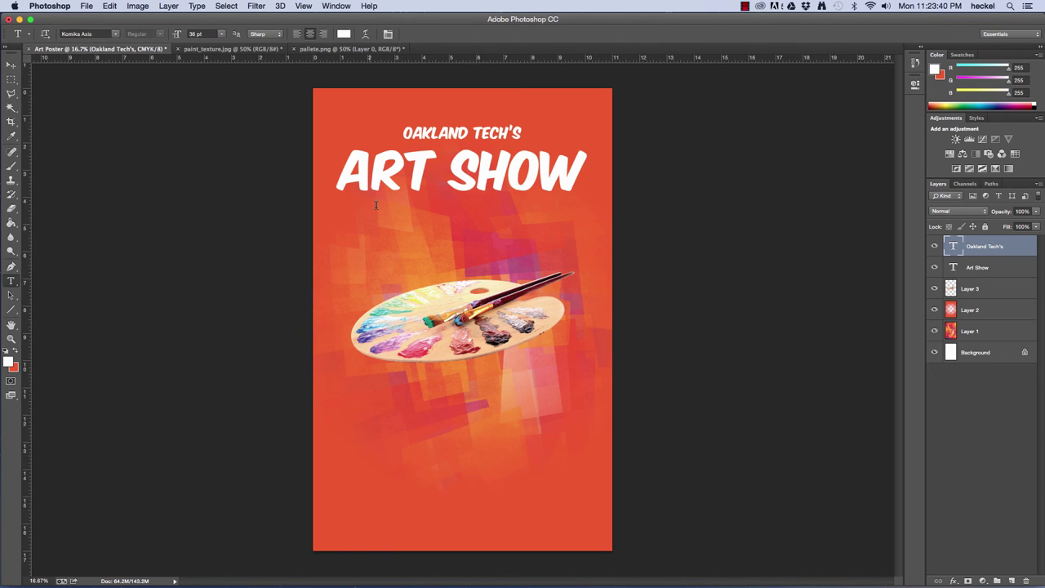
pyautogui.moveTo(315, 206); pyautogui.dragTo(607, 243)
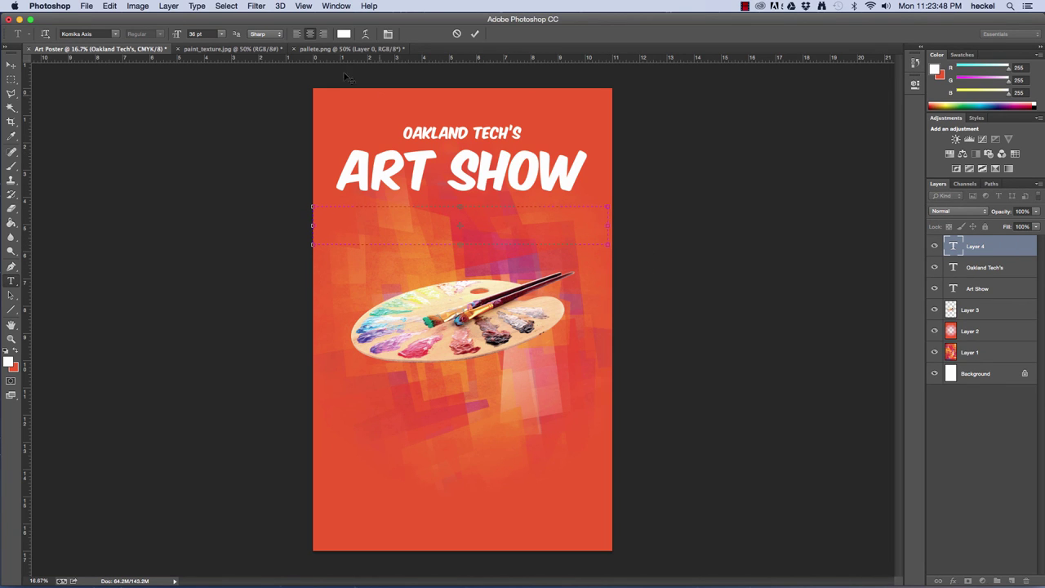
pyautogui.click(218, 36)
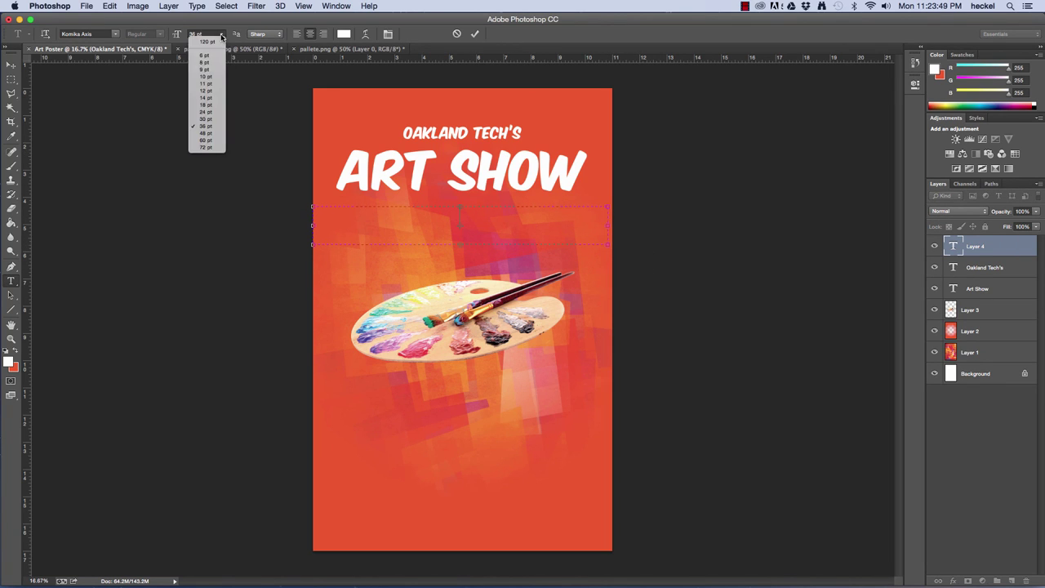
pyautogui.click(222, 136)
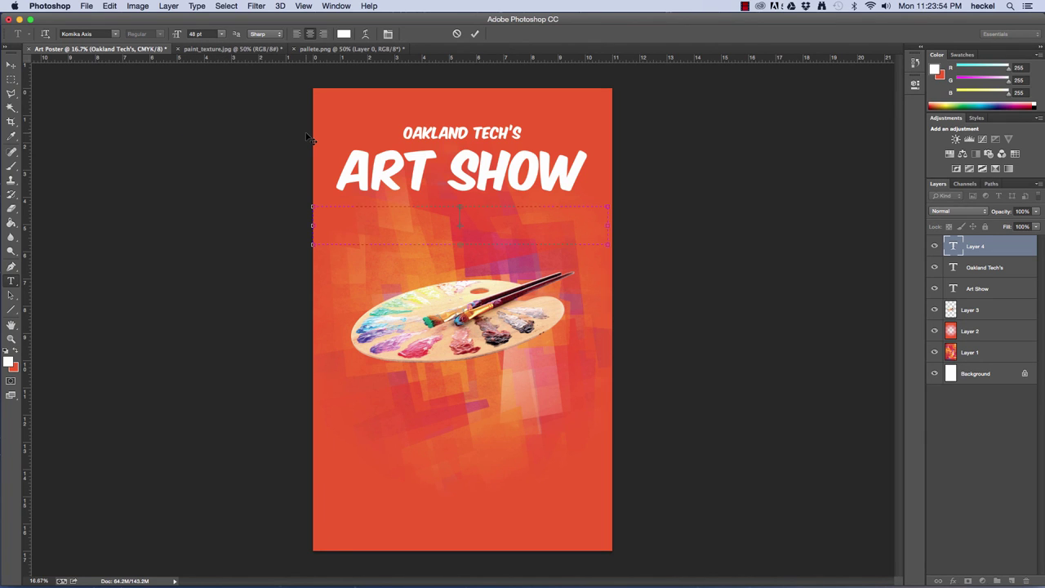
pyautogui.write('May 13th')
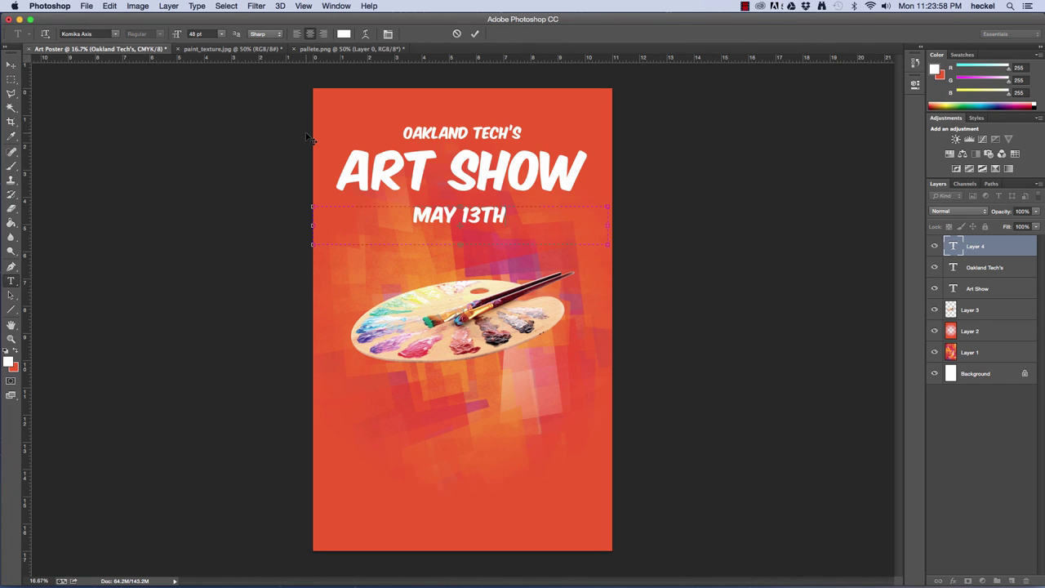
pyautogui.write(' - J')
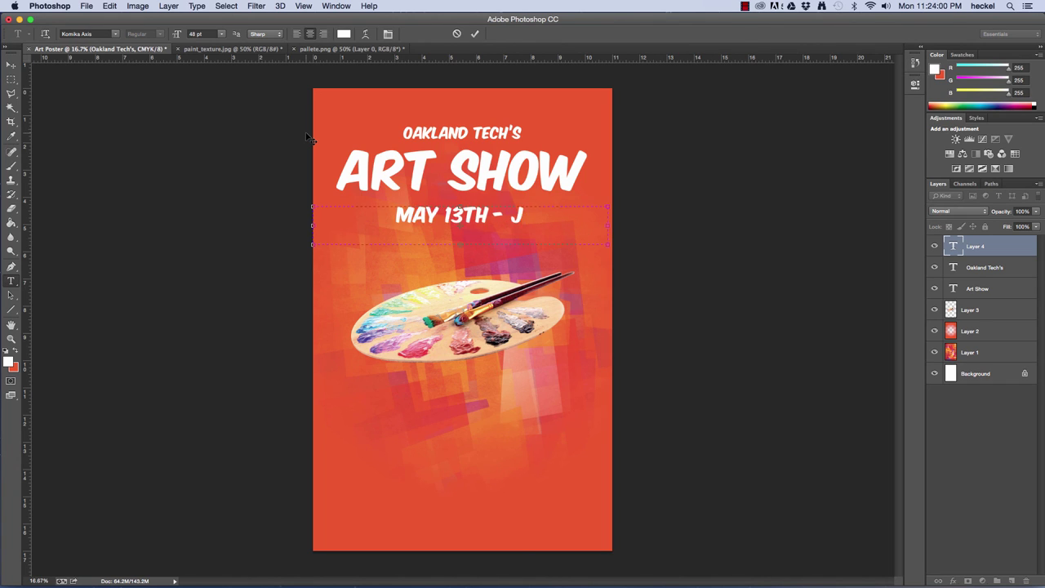
pyautogui.write('une 3rd')
pyautogui.press('super+Return')
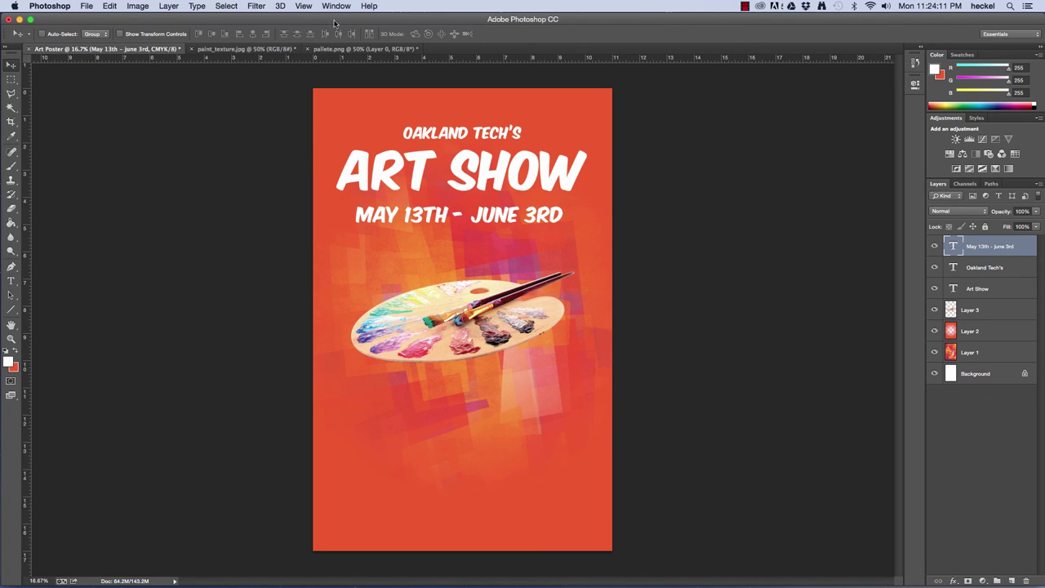
pyautogui.press('v')
# Step: Add a full-width 36 pt text box about 2 inches tall below the palette reading "Artwork will be displayed in the art wing, Select hallways, and the library."
pyautogui.click(11, 281)
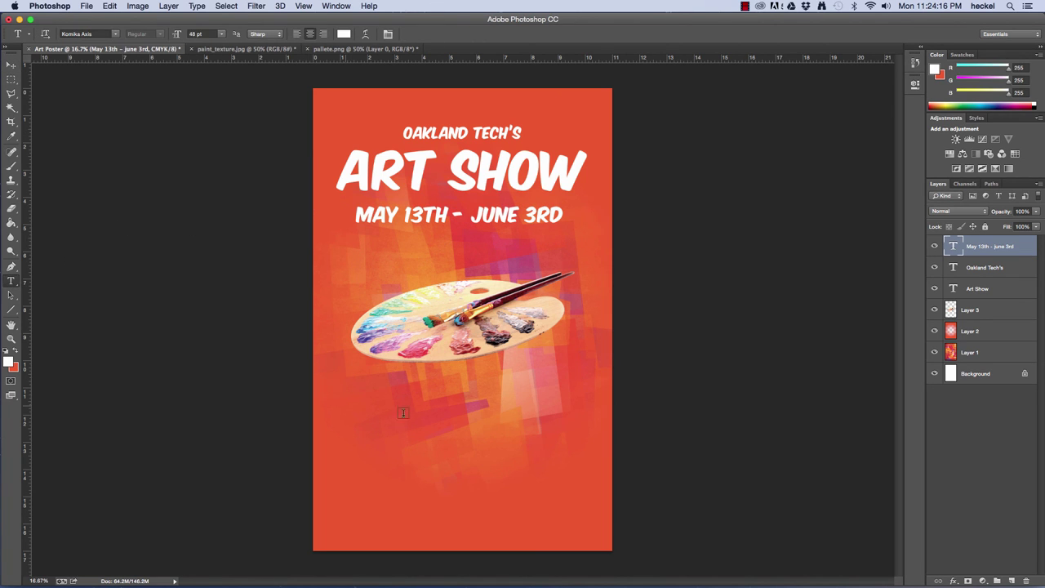
pyautogui.moveTo(324, 400); pyautogui.dragTo(613, 450)
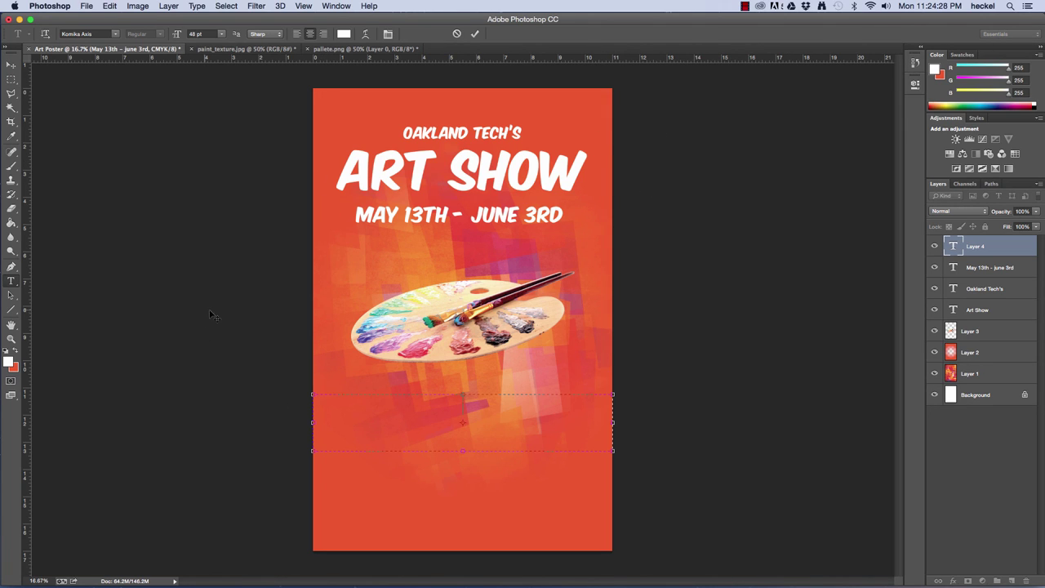
pyautogui.click(221, 34)
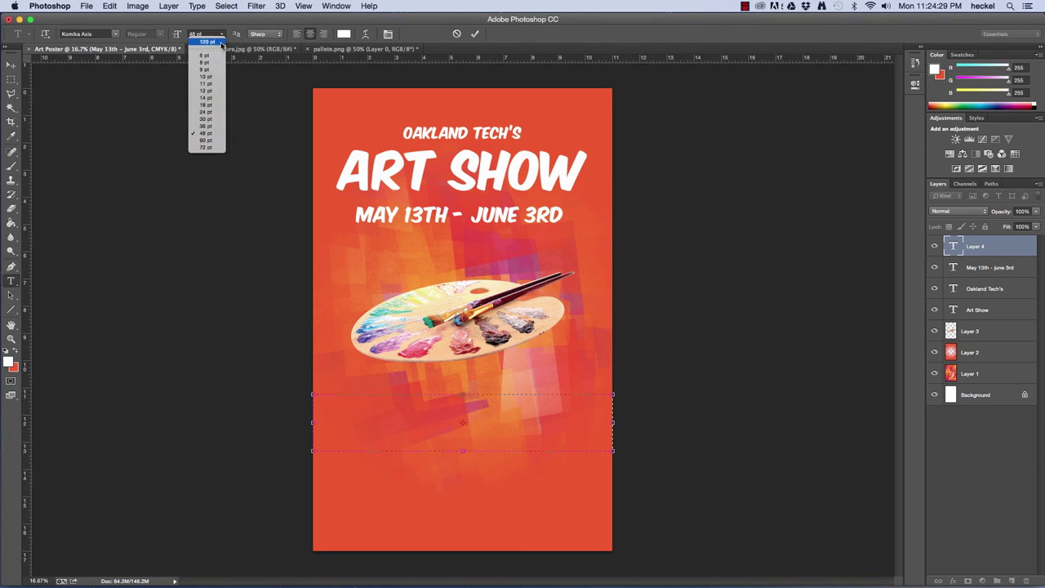
pyautogui.click(219, 125)
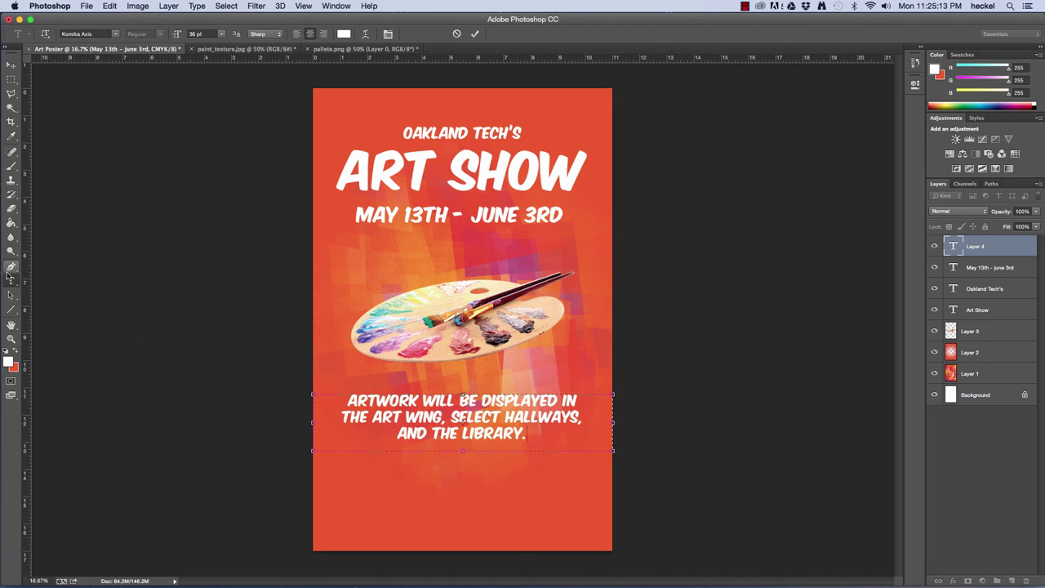
pyautogui.click(11, 66)
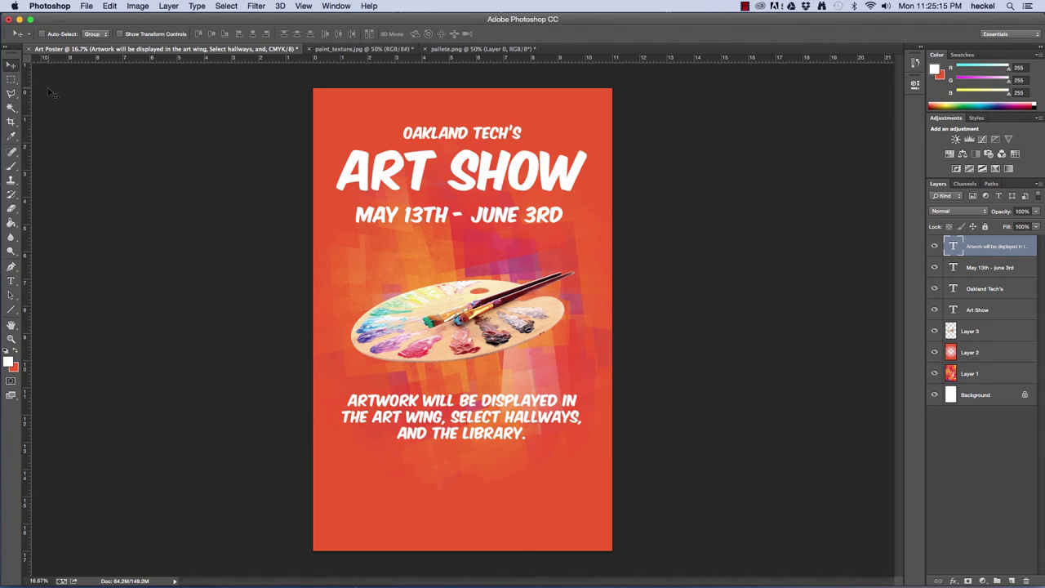
# Step: Add a full-width text box about 2.25 inches tall near the poster's lower edge, with lines "Art Show opening Reception:", "Thursday May 21st" and "4pm - 5:30pm"
pyautogui.click(11, 282)
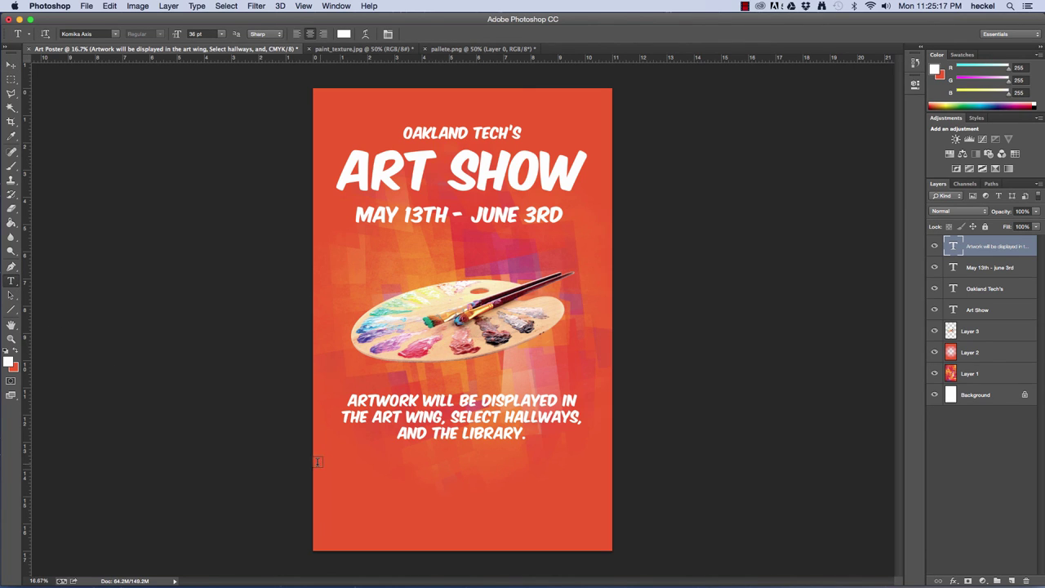
pyautogui.moveTo(314, 471); pyautogui.dragTo(613, 533)
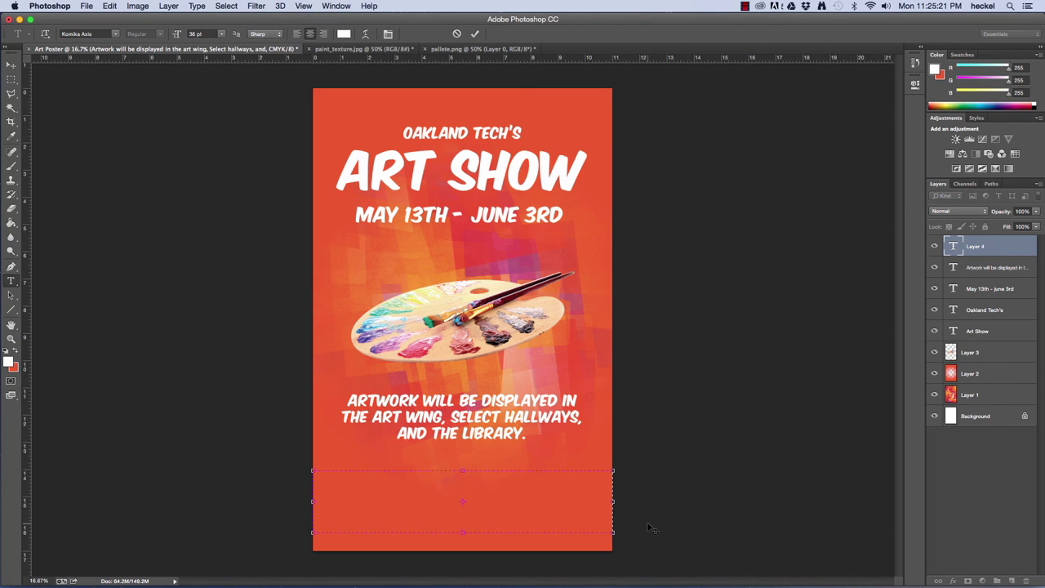
pyautogui.write('Art')
pyautogui.write('Show Opening Reception:')
pyautogui.press('Return')
pyautogui.write('Thursday May 21st')
pyautogui.press('Return')
pyautogui.write('4pm - ')
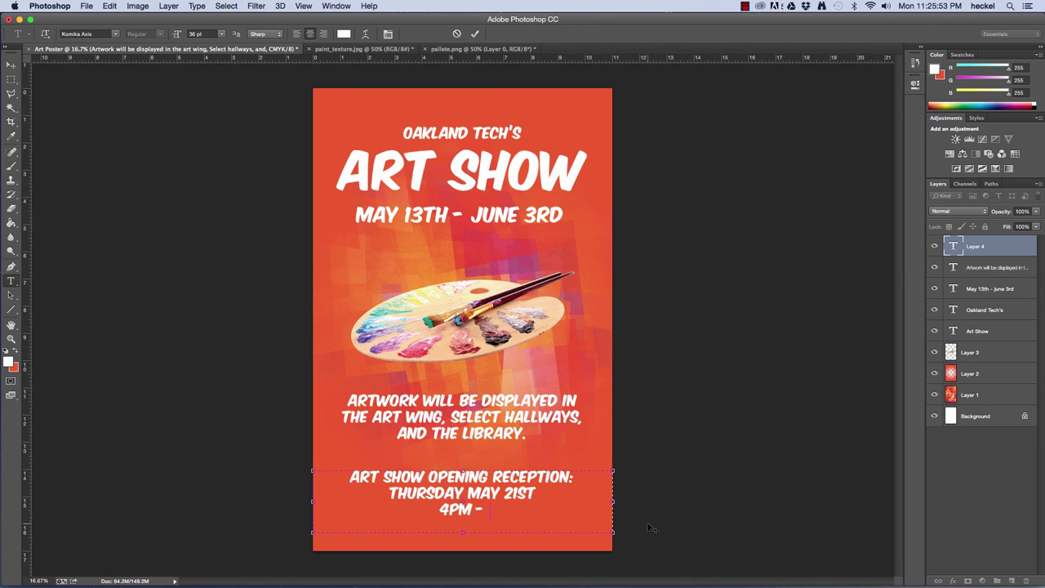
pyautogui.write('5:30')
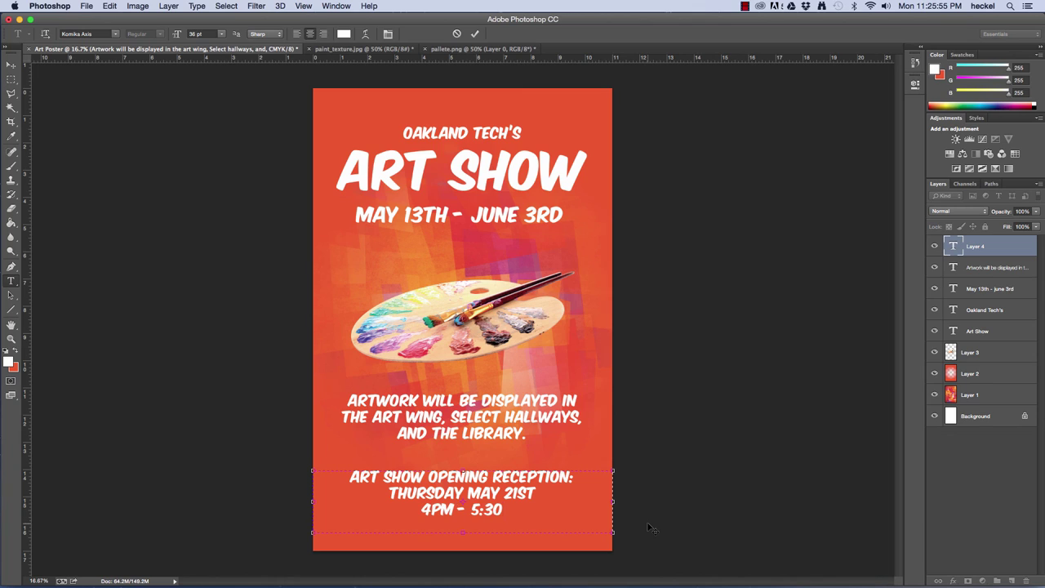
pyautogui.write('pm')
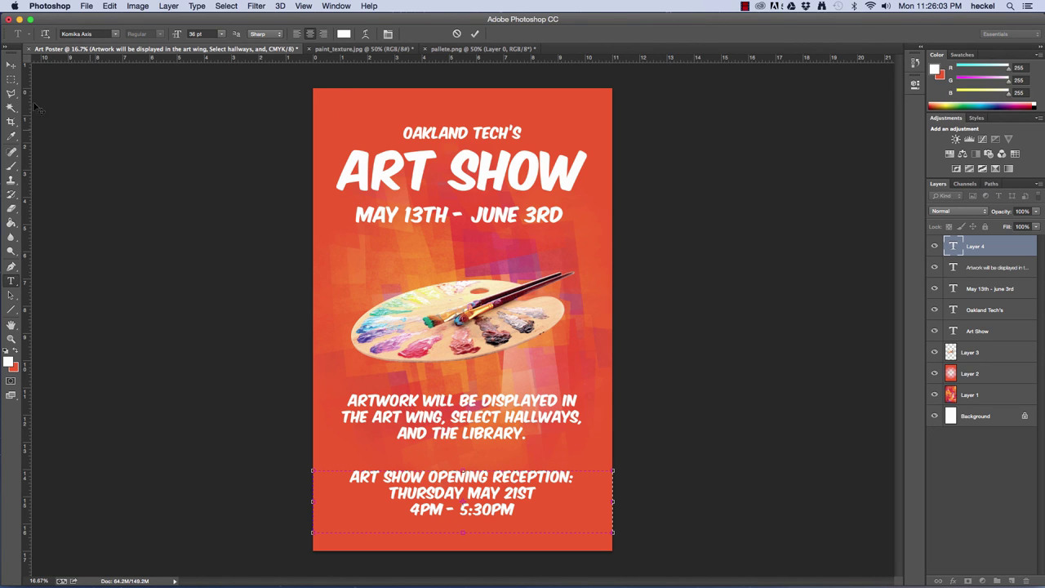
pyautogui.click(11, 64)
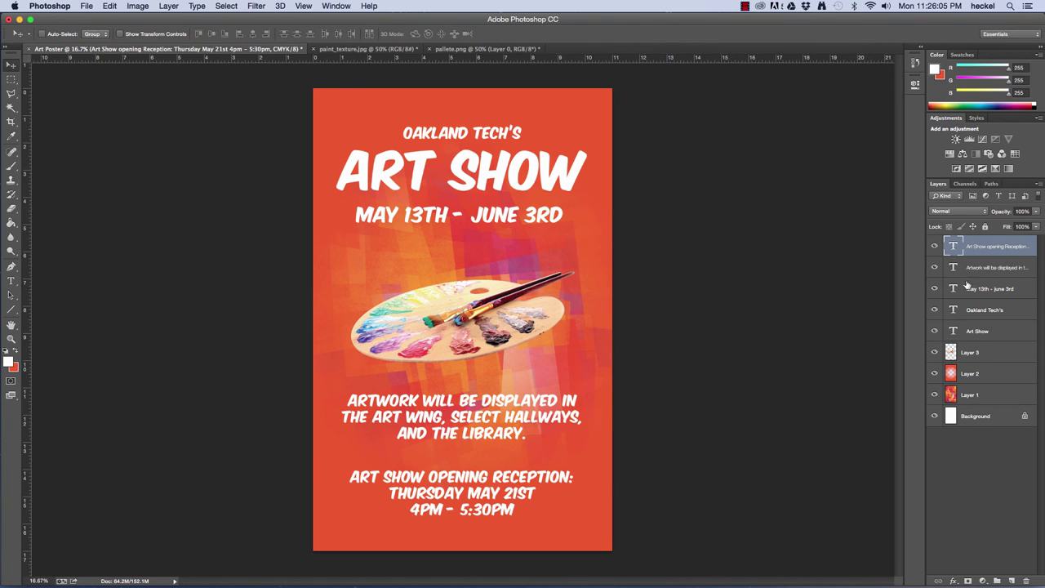
# Step: Select the opening reception text layer and nudge it up about 0.1 inch
pyautogui.click(987, 334)
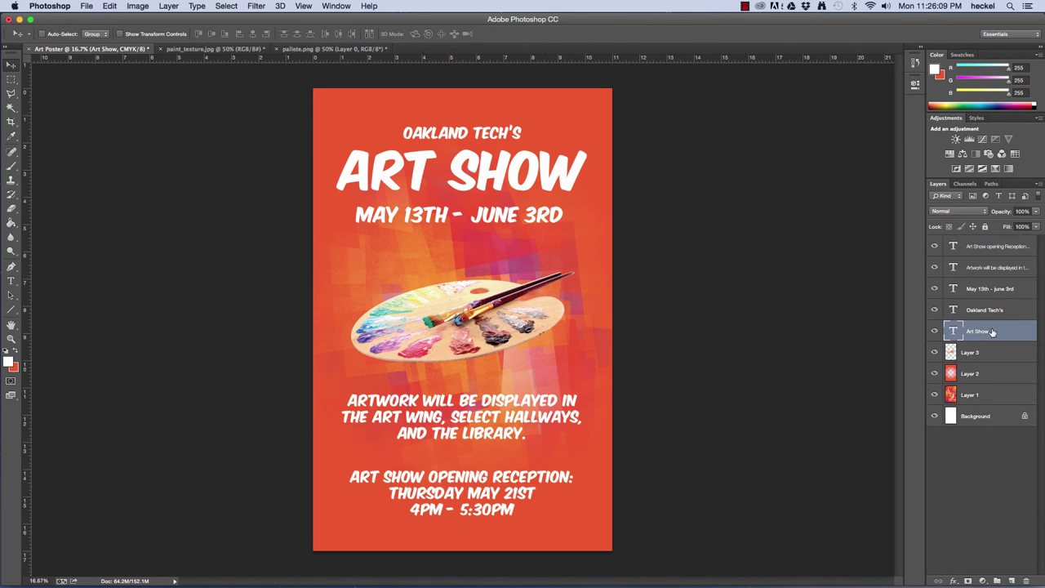
pyautogui.click(992, 248)
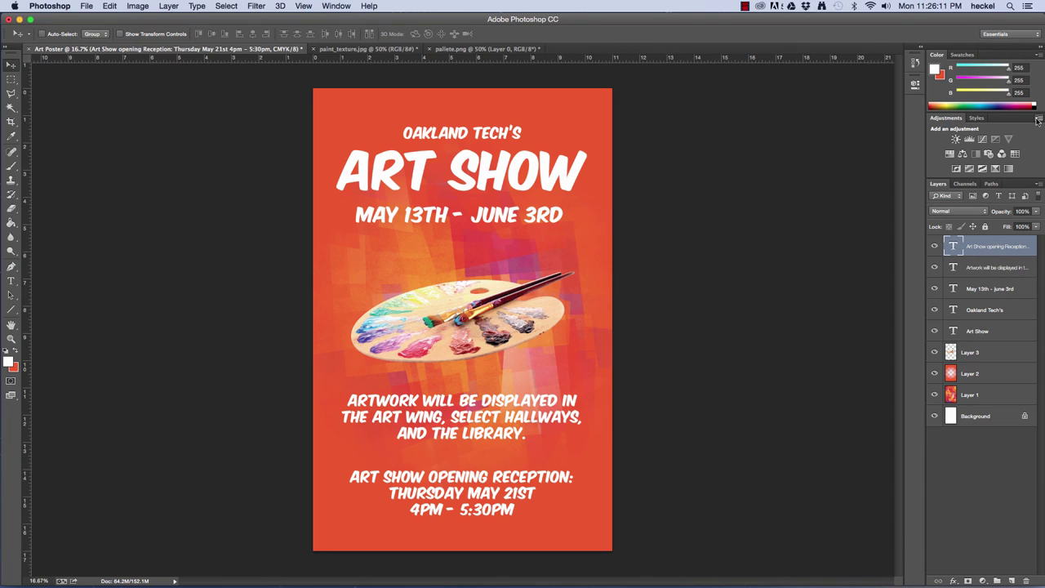
pyautogui.press('Up')
pyautogui.press('Up')
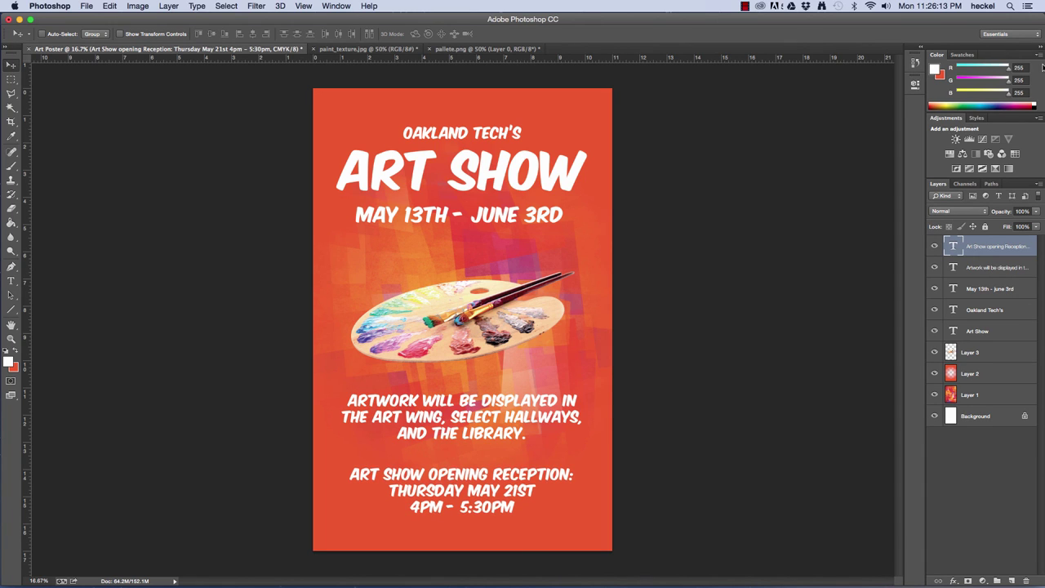
pyautogui.press('Up')
pyautogui.press('Up')
pyautogui.press('Up')
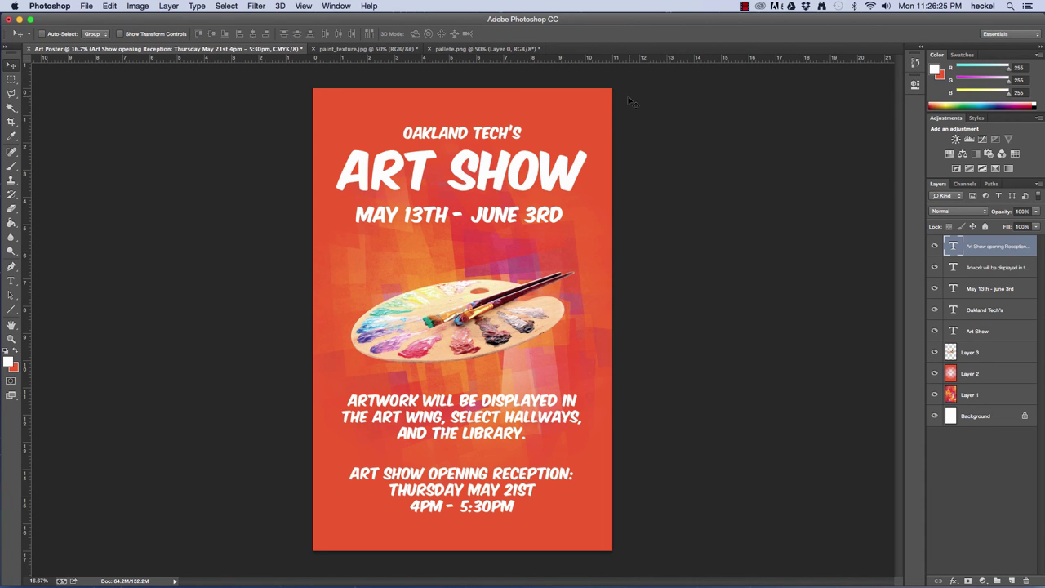
# Step: Select the palette on Layer 3 and move it up about 0.25 inch between the text blocks
pyautogui.click(990, 352)
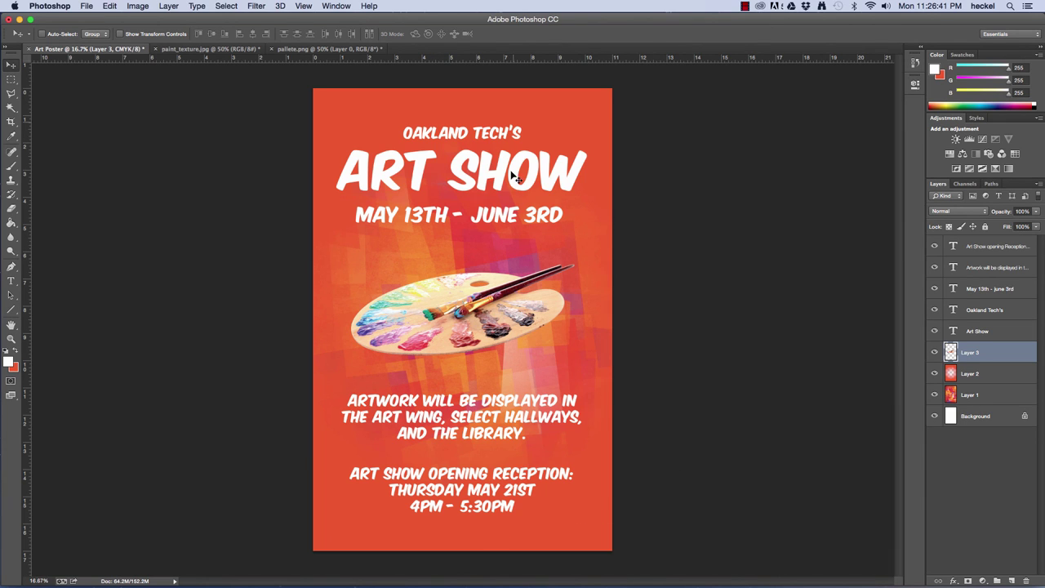
# Step: Hide and show the gradient on Layer 2 twice to compare text readability with and without it
pyautogui.click(935, 374)
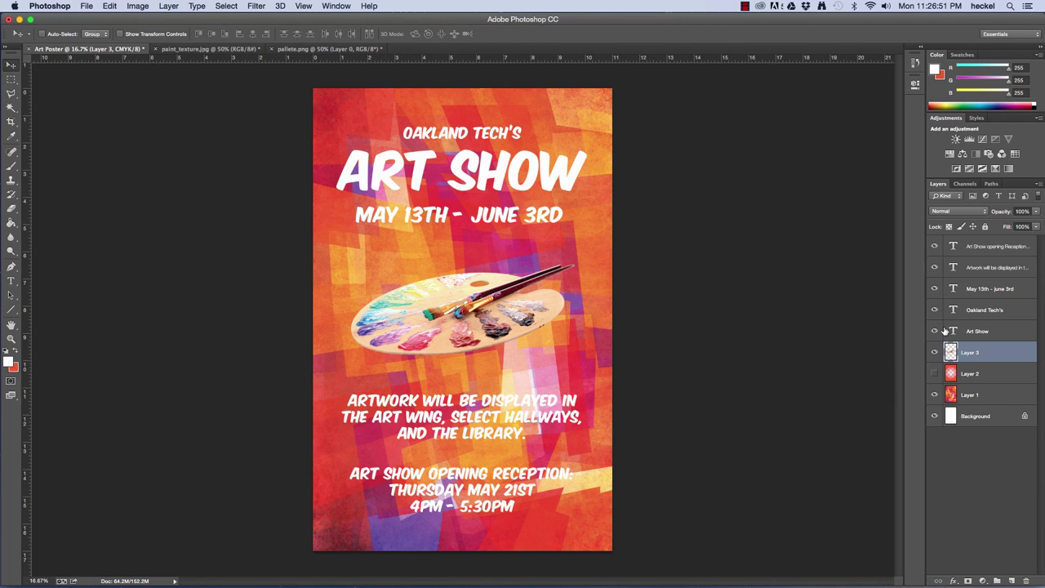
pyautogui.click(934, 373)
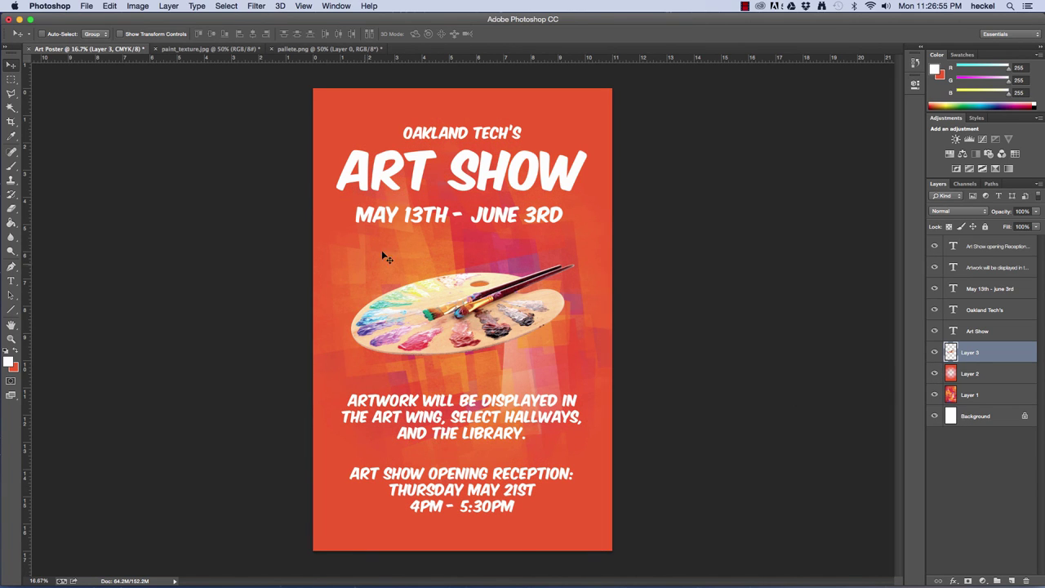
pyautogui.click(935, 375)
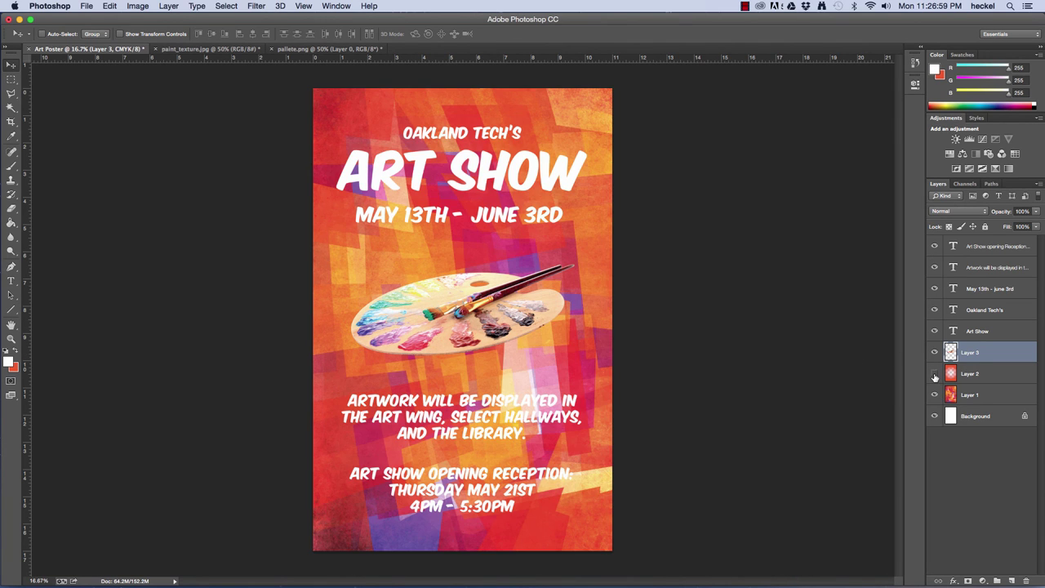
pyautogui.click(934, 375)
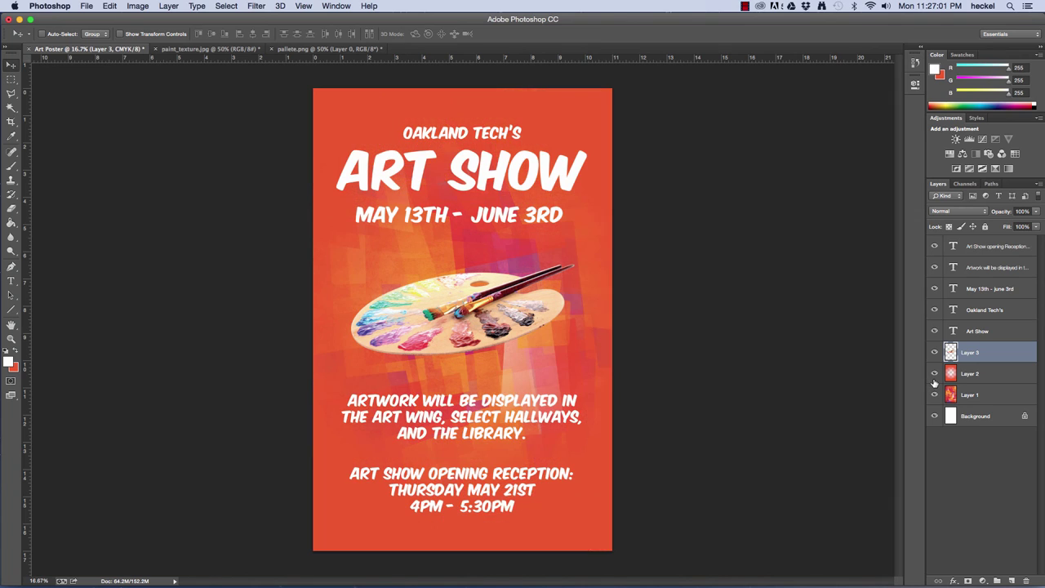